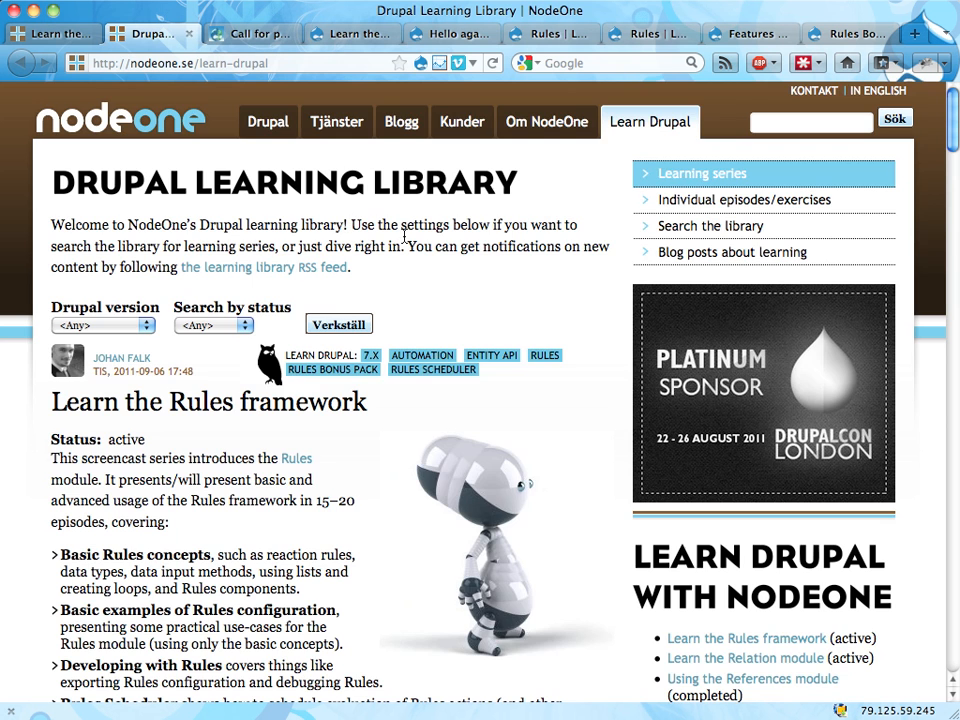
Step: Look over the Drupal Learning Library, the docs infrastructure call, and the demo site's front page and "Hello again" article
{"action": "scroll", "coordinate": [450, 270], "scroll_direction": "down", "scroll_amount": 10}
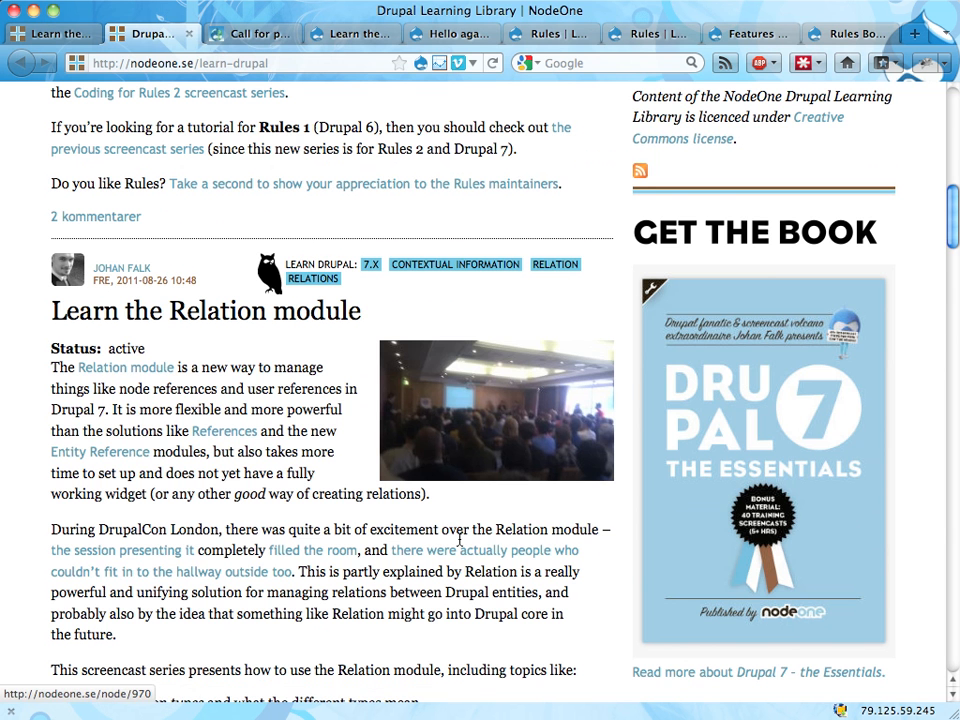
{"action": "scroll", "coordinate": [479, 617], "scroll_direction": "up", "scroll_amount": 10}
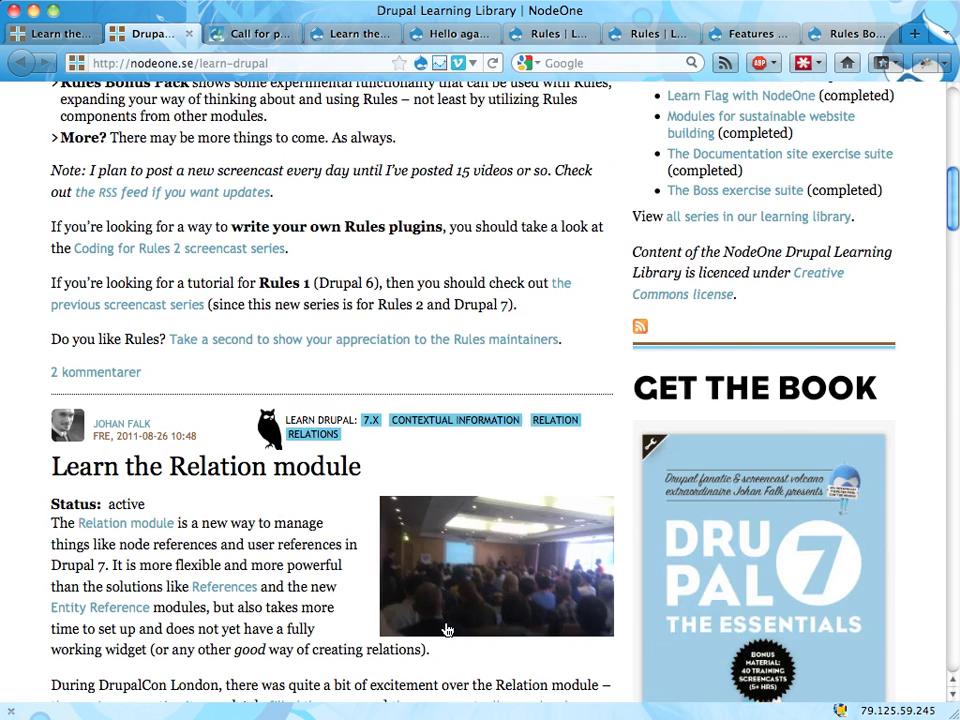
{"action": "left_click", "coordinate": [236, 36]}
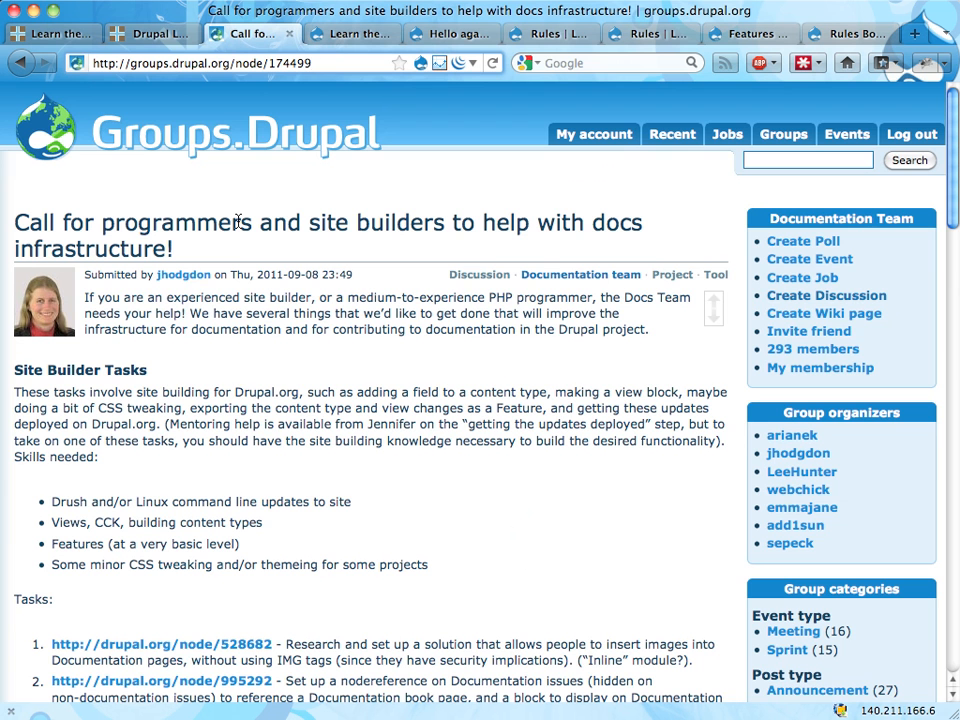
{"action": "left_click", "coordinate": [338, 36]}
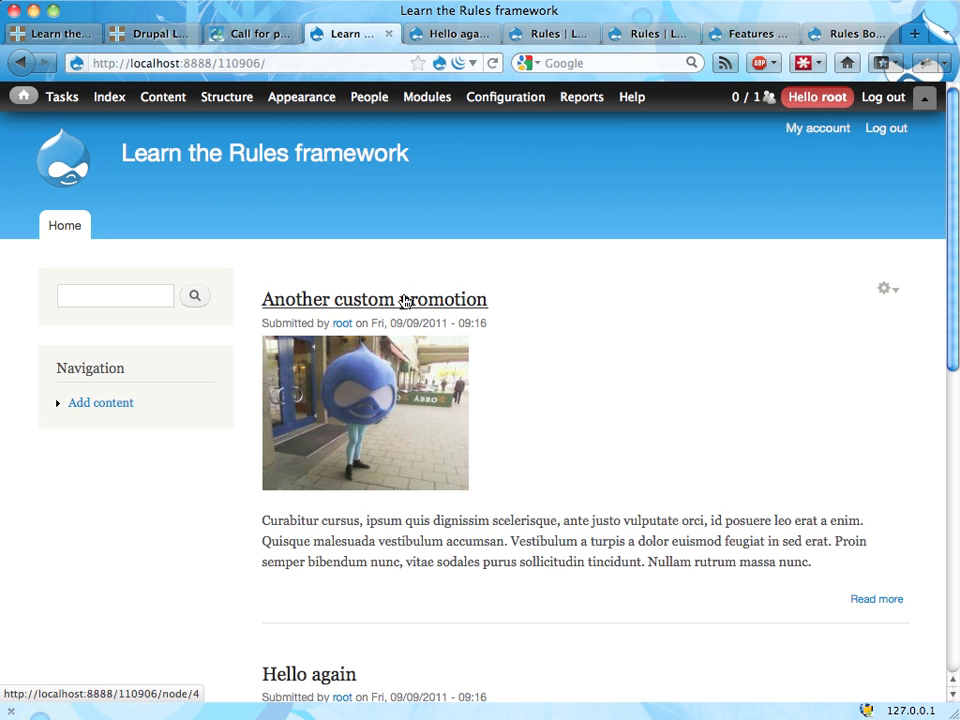
{"action": "left_click", "coordinate": [435, 36]}
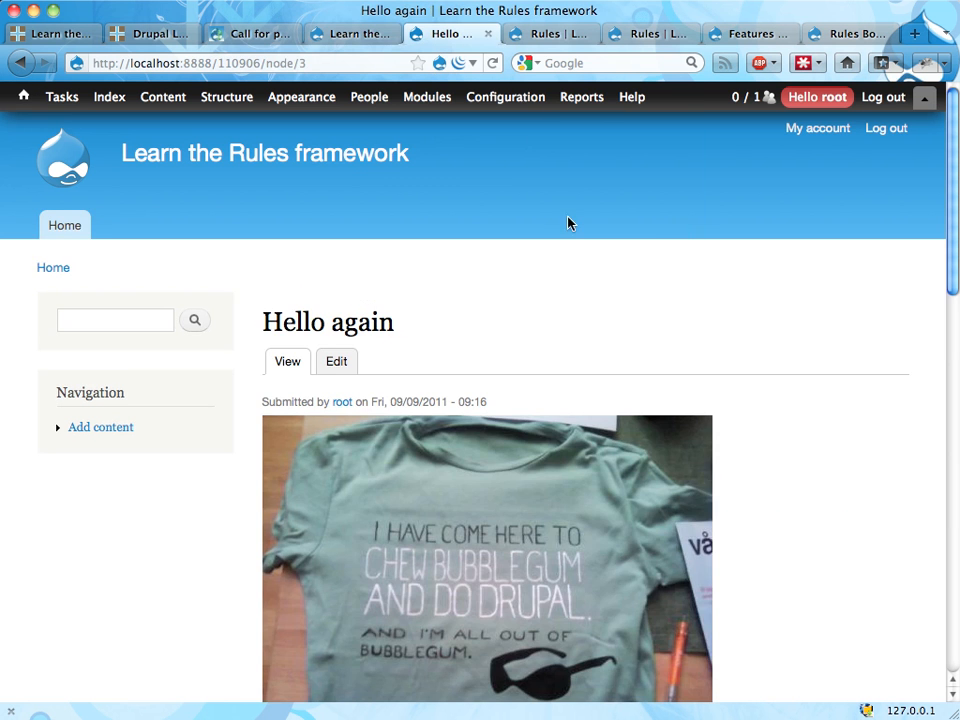
{"action": "left_click", "coordinate": [368, 42]}
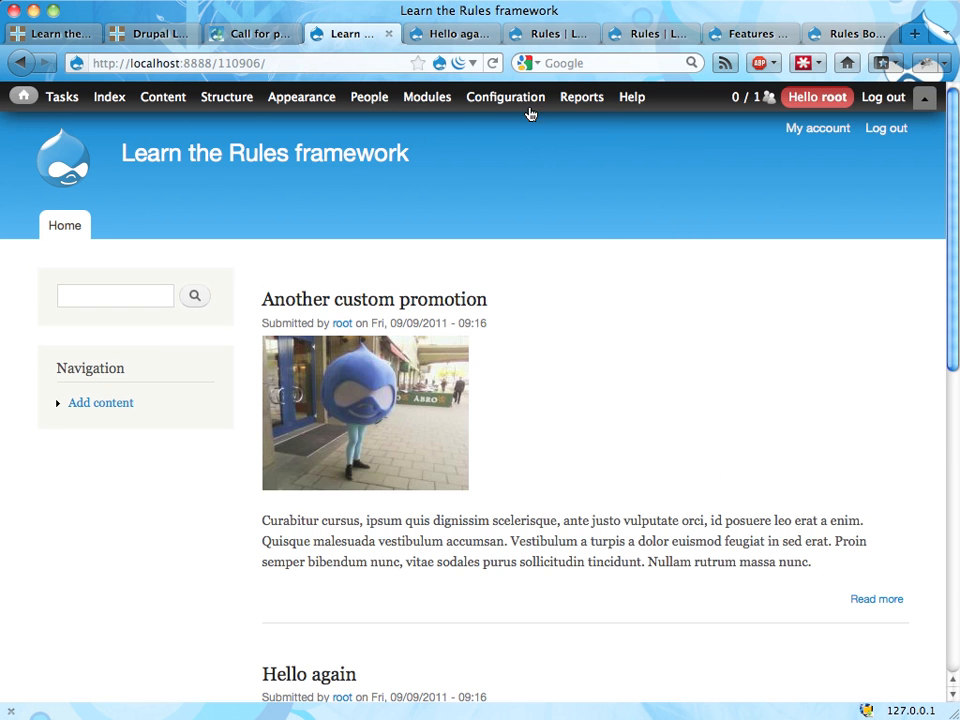
Step: Add a new reaction rule named "Actions on article creation" with the tag "Promotion management"
{"action": "left_click", "coordinate": [558, 42]}
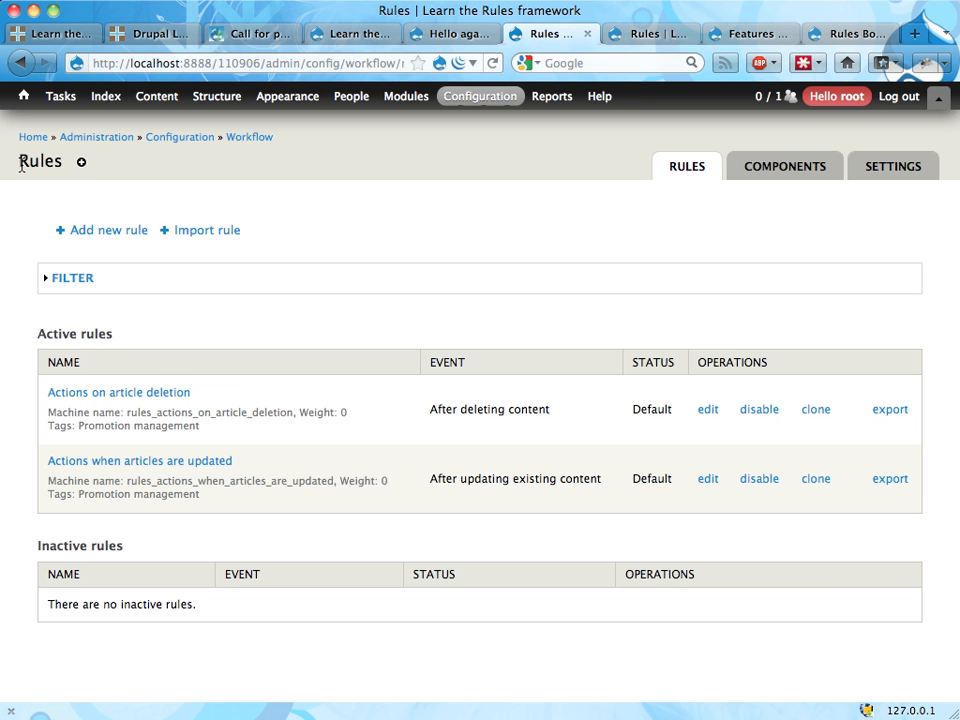
{"action": "left_click_drag", "start_coordinate": [21, 166], "coordinate": [63, 165]}
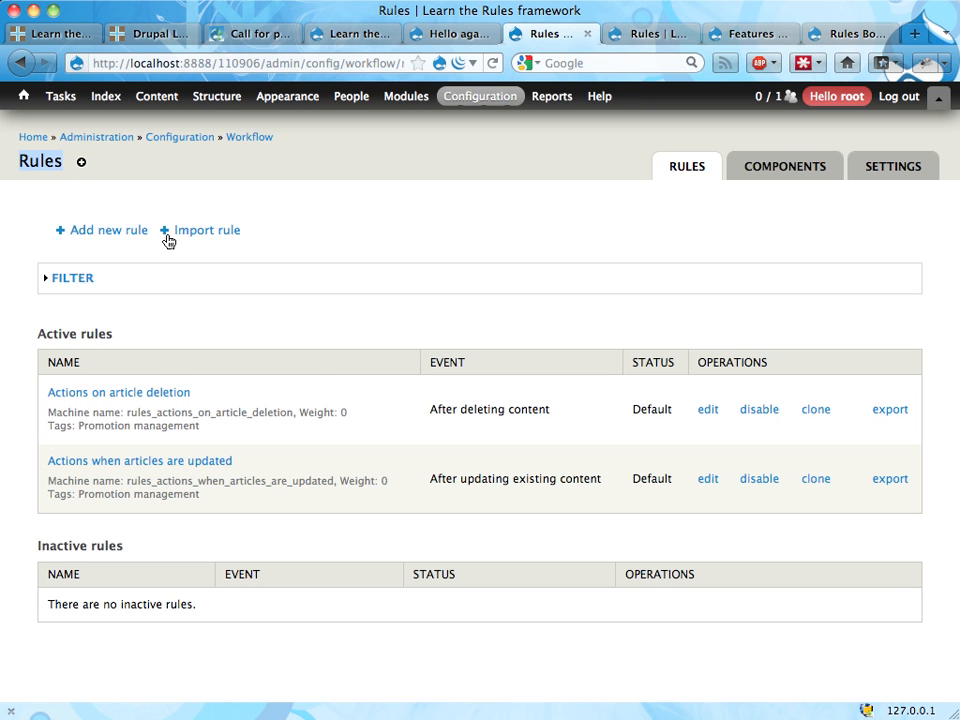
{"action": "left_click", "coordinate": [101, 235]}
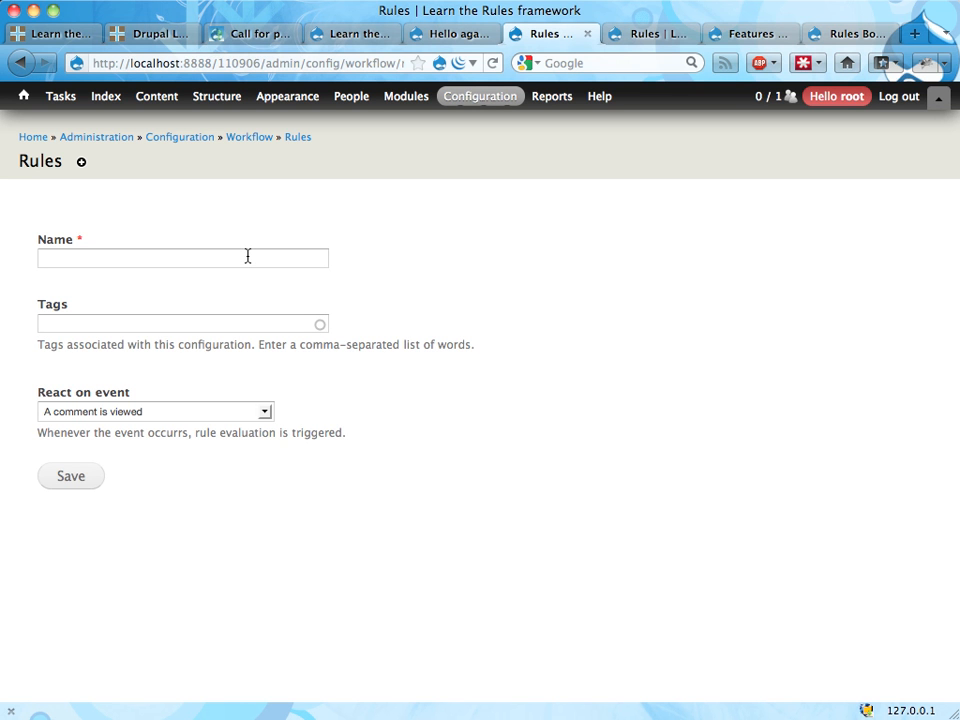
{"action": "left_click", "coordinate": [248, 256]}
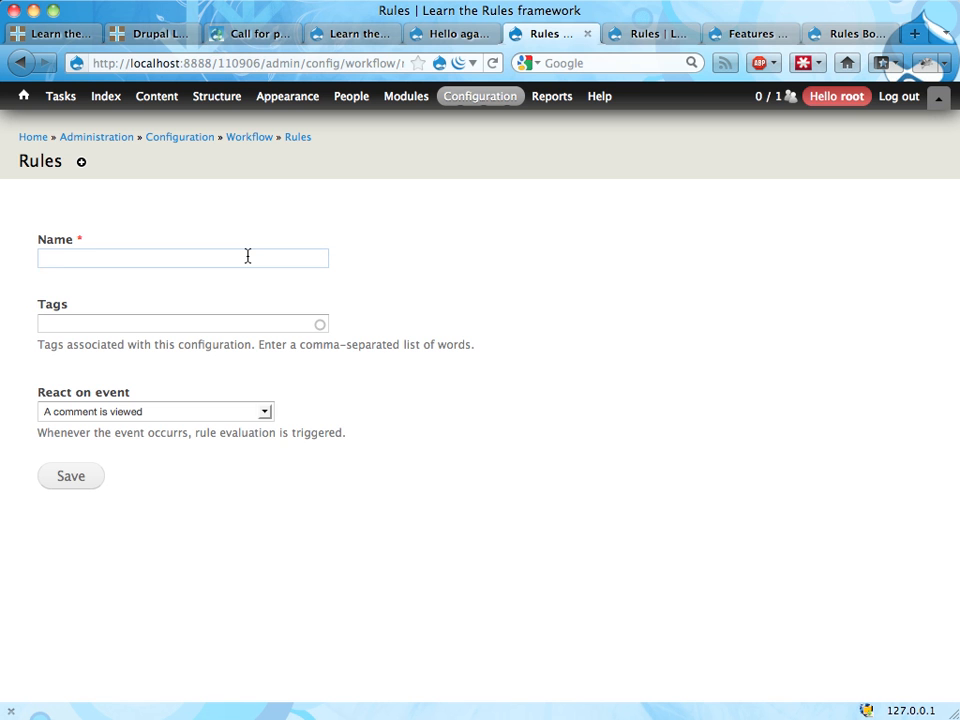
{"action": "type", "text": "Action"}
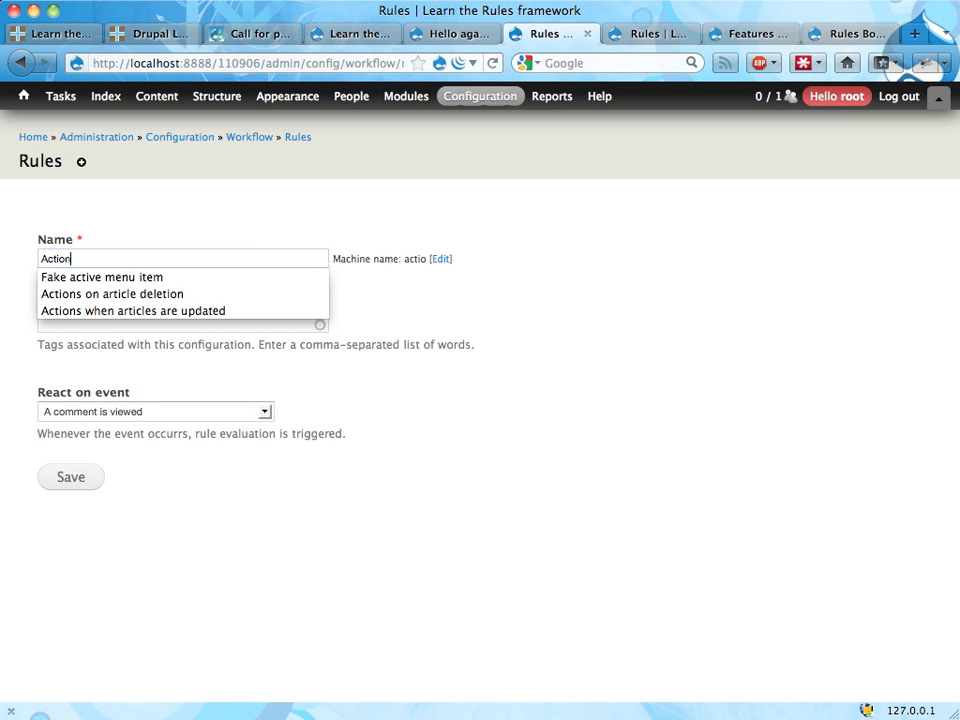
{"action": "type", "text": "s on article creation"}
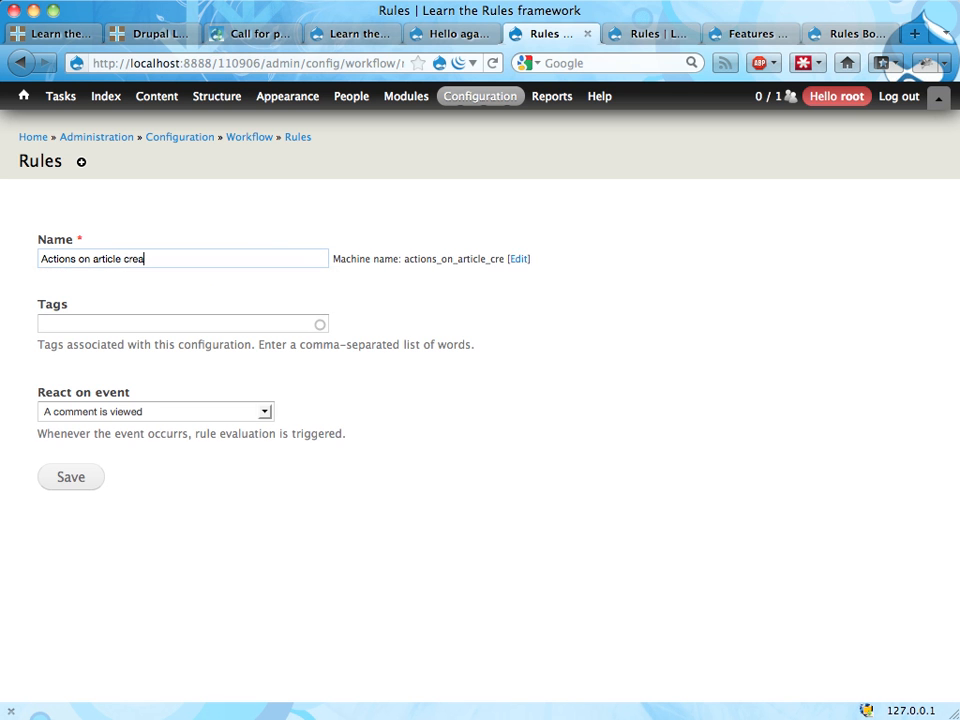
{"action": "key", "text": "Tab"}
{"action": "key", "text": "Tab"}
{"action": "type", "text": "pro"}
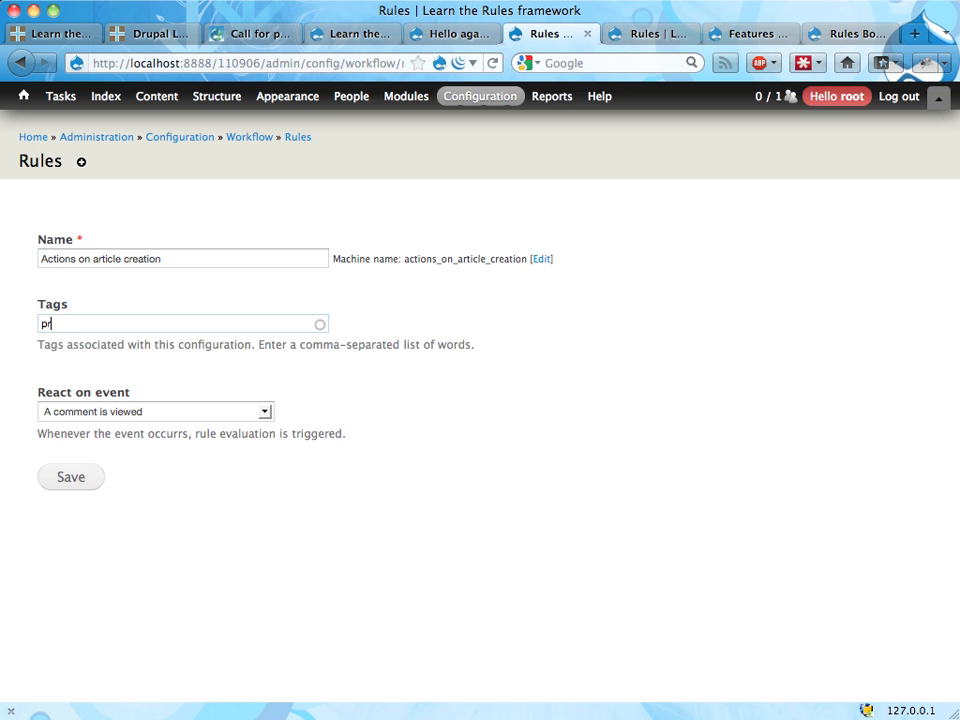
{"action": "left_click", "coordinate": [170, 347]}
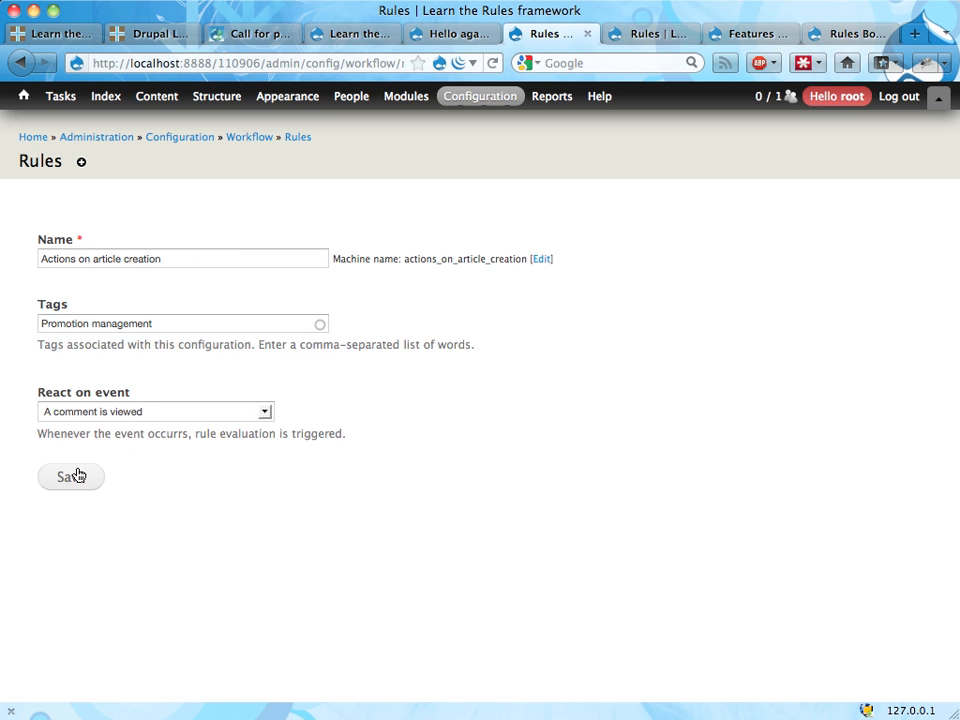
Step: Set the rule to react on the event "After saving new content" and save it
{"action": "left_click", "coordinate": [87, 412]}
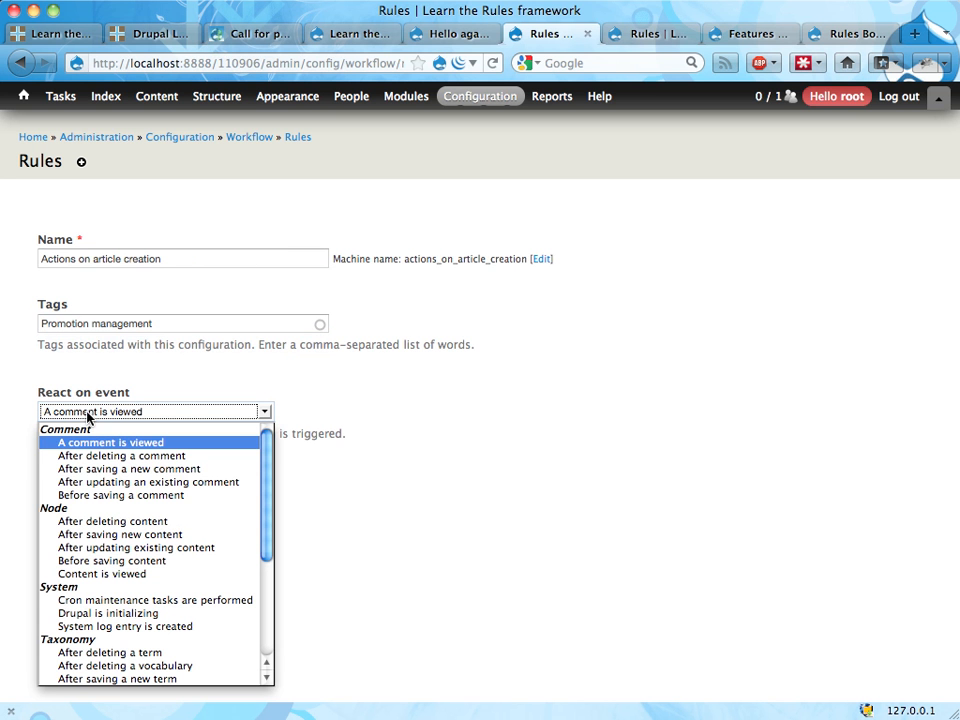
{"action": "left_click", "coordinate": [110, 535]}
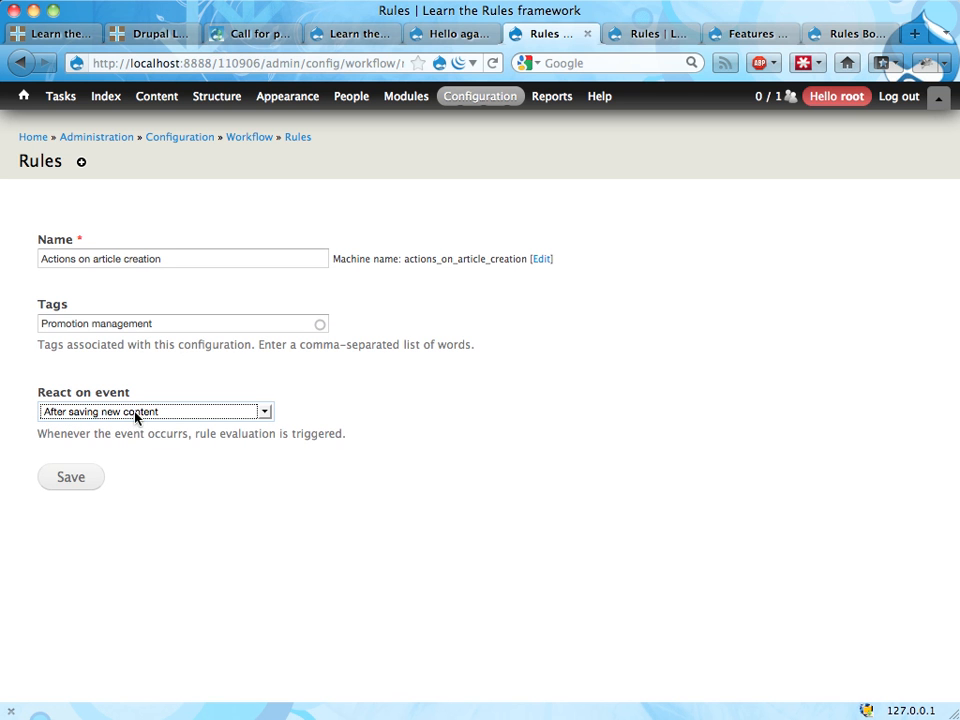
{"action": "left_click", "coordinate": [71, 481]}
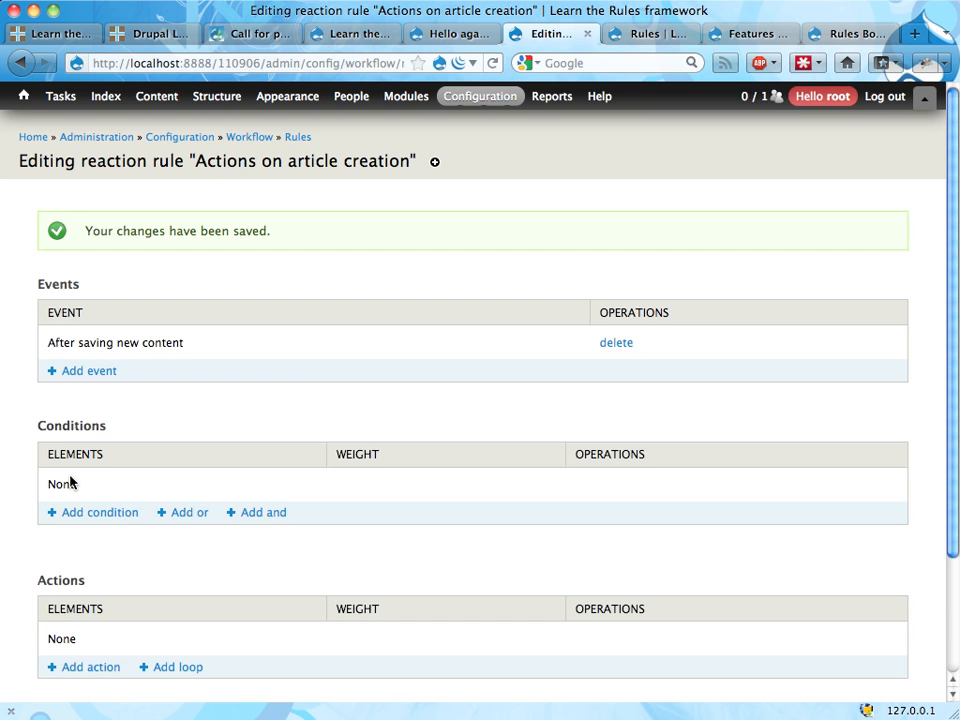
Step: Add a "Content is of type" condition to the rule that checks the node for the Article content type
{"action": "scroll", "coordinate": [240, 420], "scroll_direction": "down", "scroll_amount": 3}
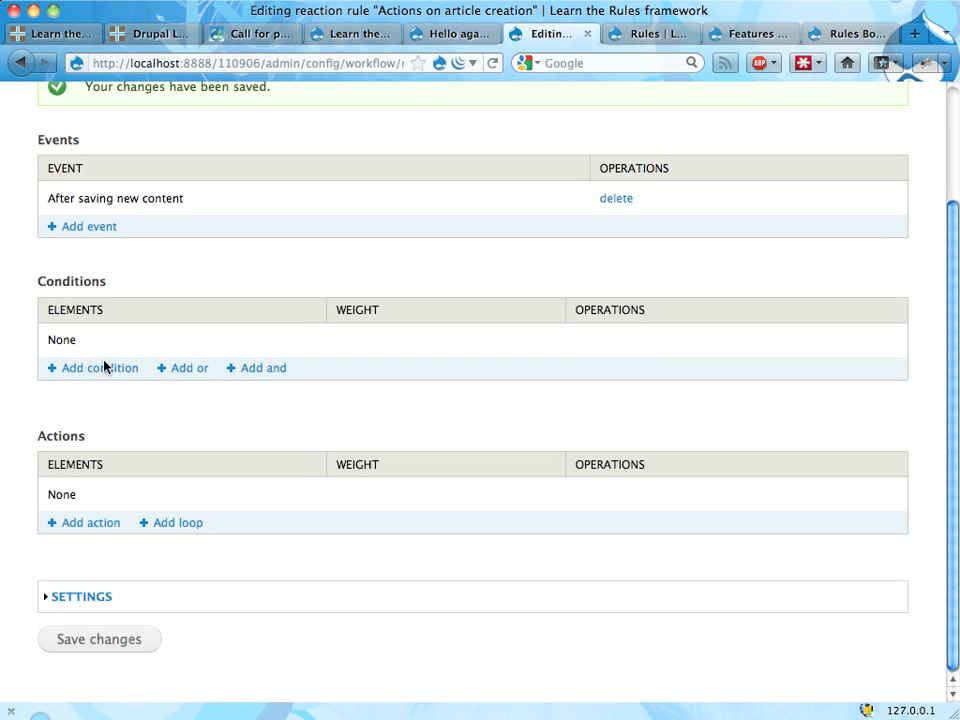
{"action": "left_click", "coordinate": [104, 370]}
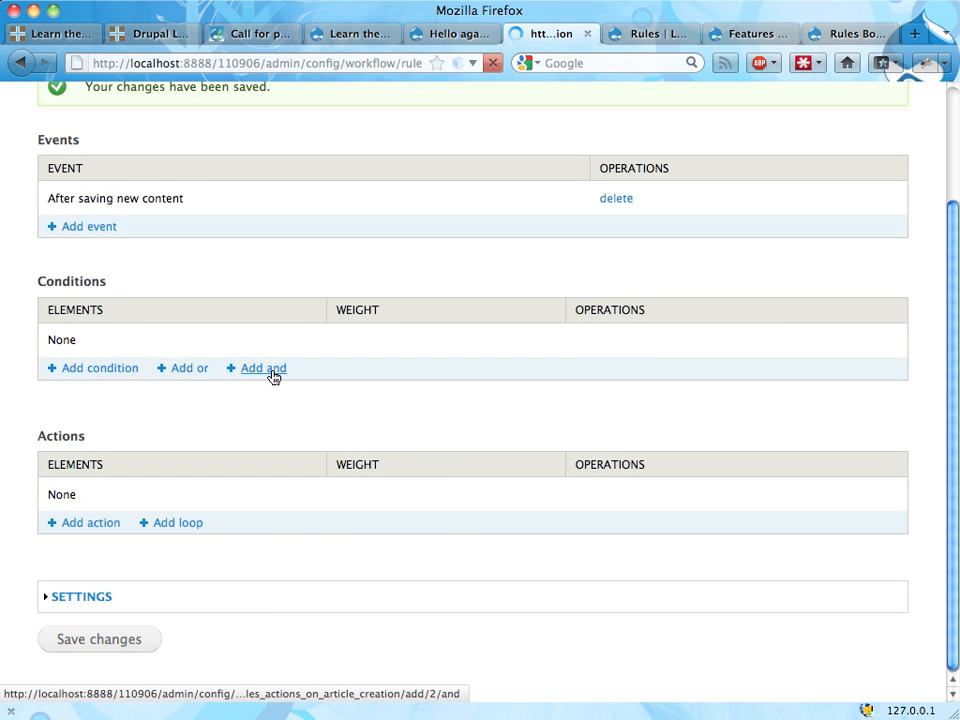
{"action": "left_click", "coordinate": [130, 260]}
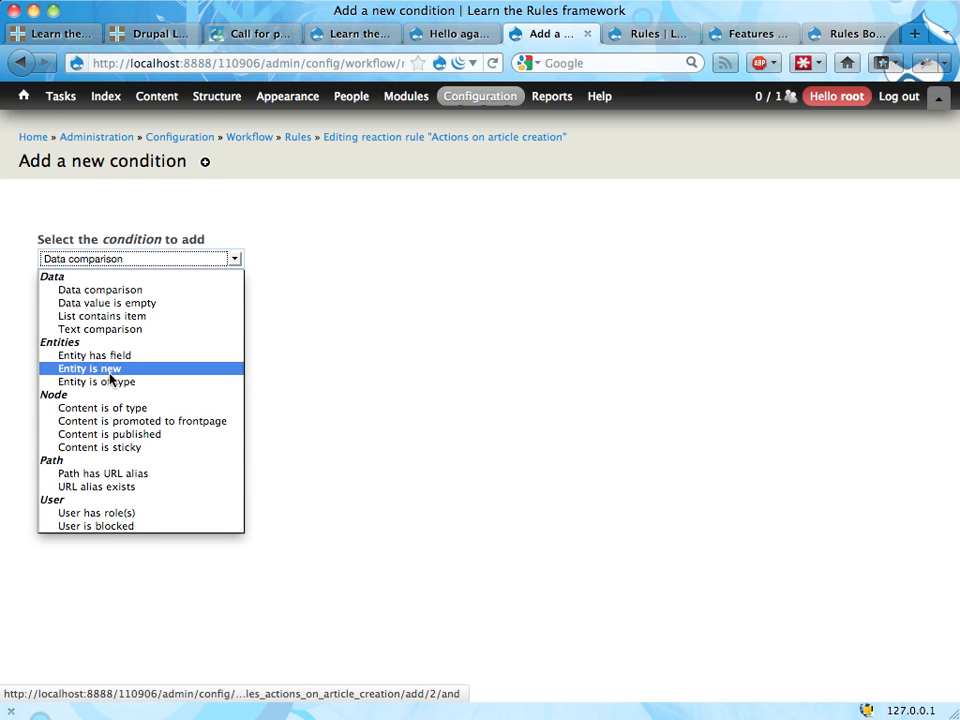
{"action": "left_click", "coordinate": [101, 408]}
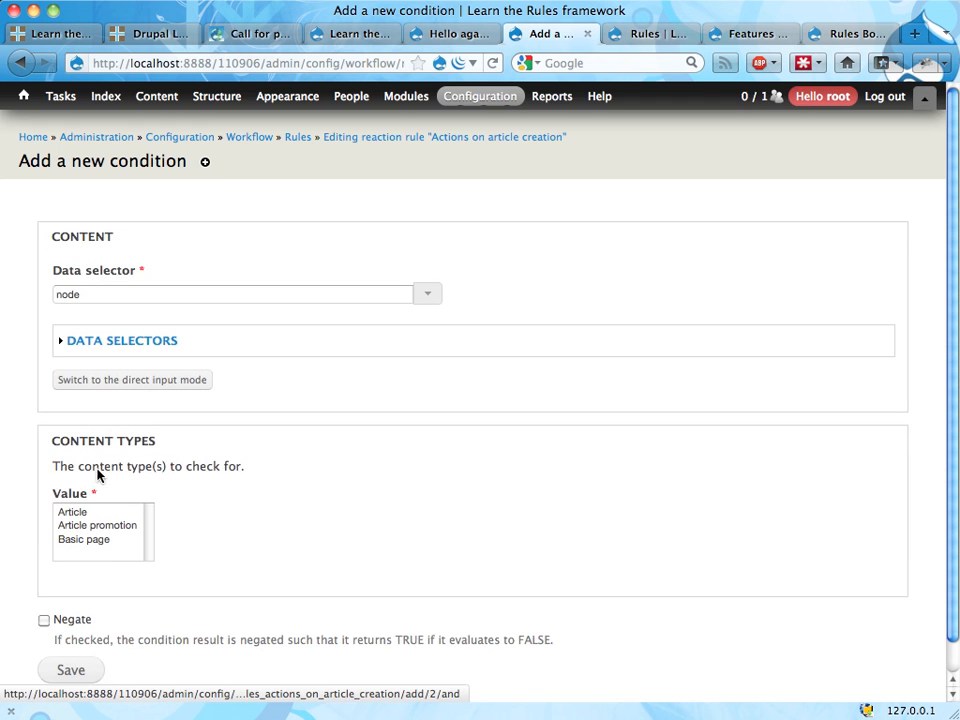
{"action": "left_click", "coordinate": [80, 512]}
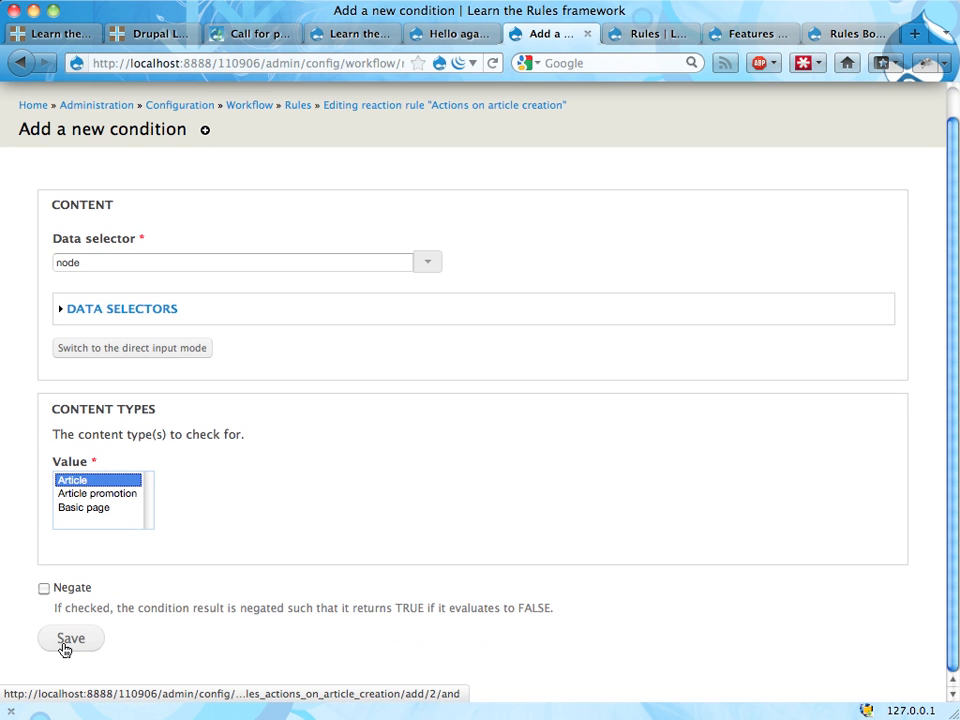
{"action": "left_click", "coordinate": [66, 640]}
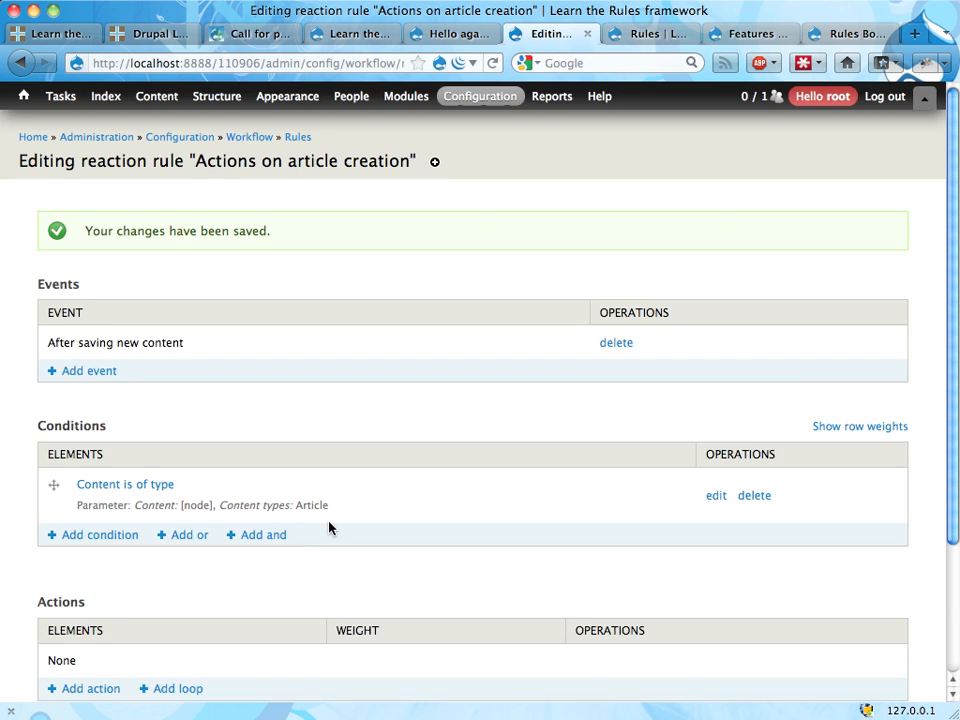
Step: Start a new action for the rule using "Show a message on the site"
{"action": "scroll", "coordinate": [328, 525], "scroll_direction": "down", "scroll_amount": 3}
{"action": "left_click", "coordinate": [93, 522]}
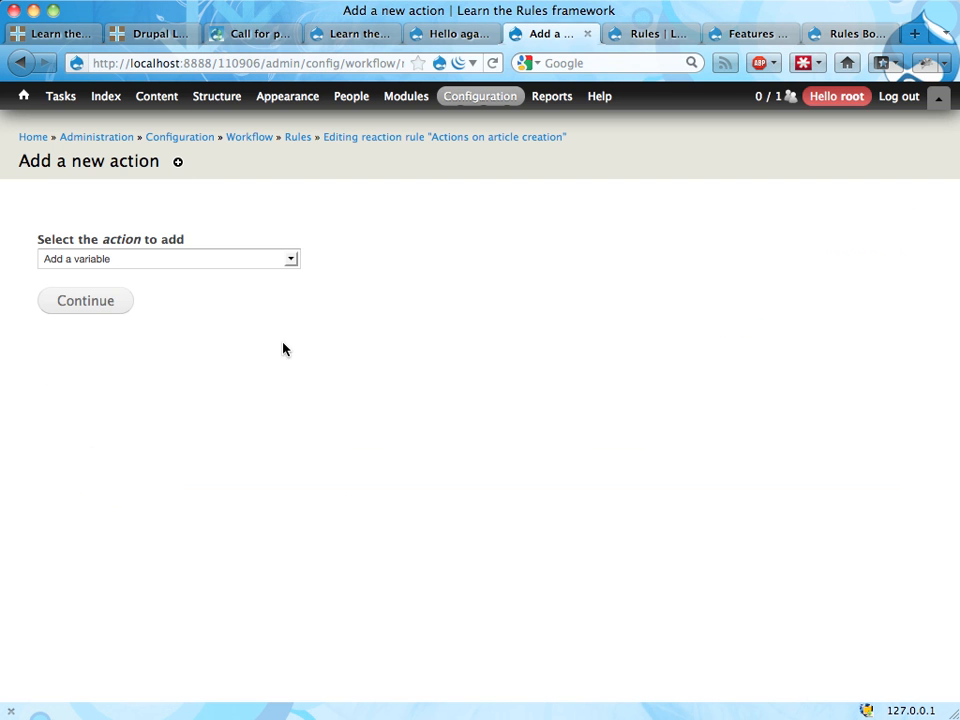
{"action": "left_click", "coordinate": [270, 261]}
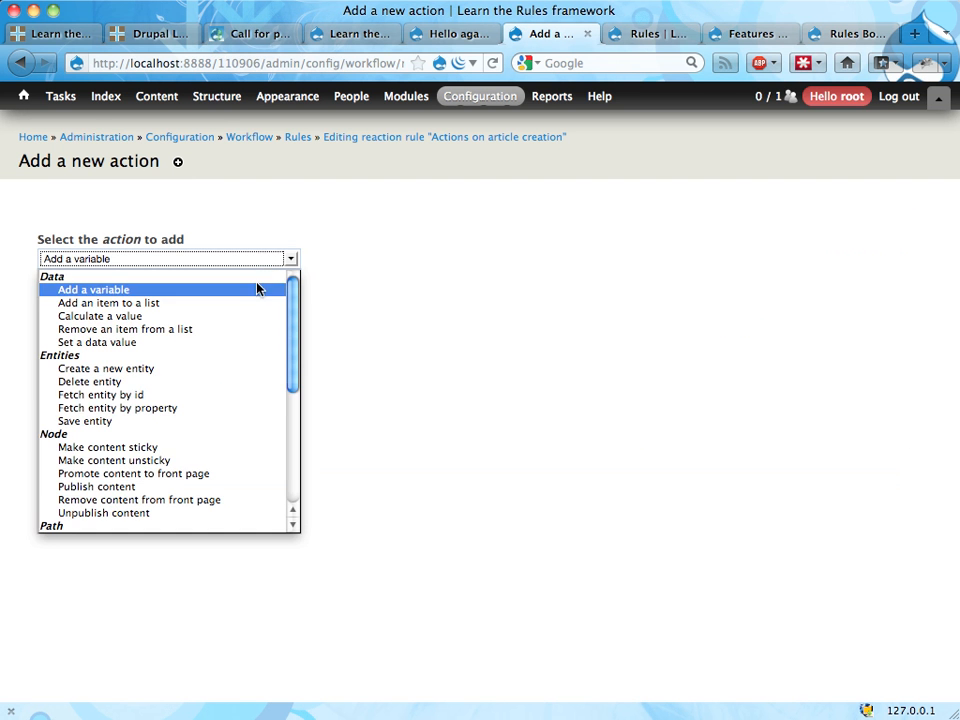
{"action": "scroll", "coordinate": [197, 420], "scroll_direction": "down", "scroll_amount": 5}
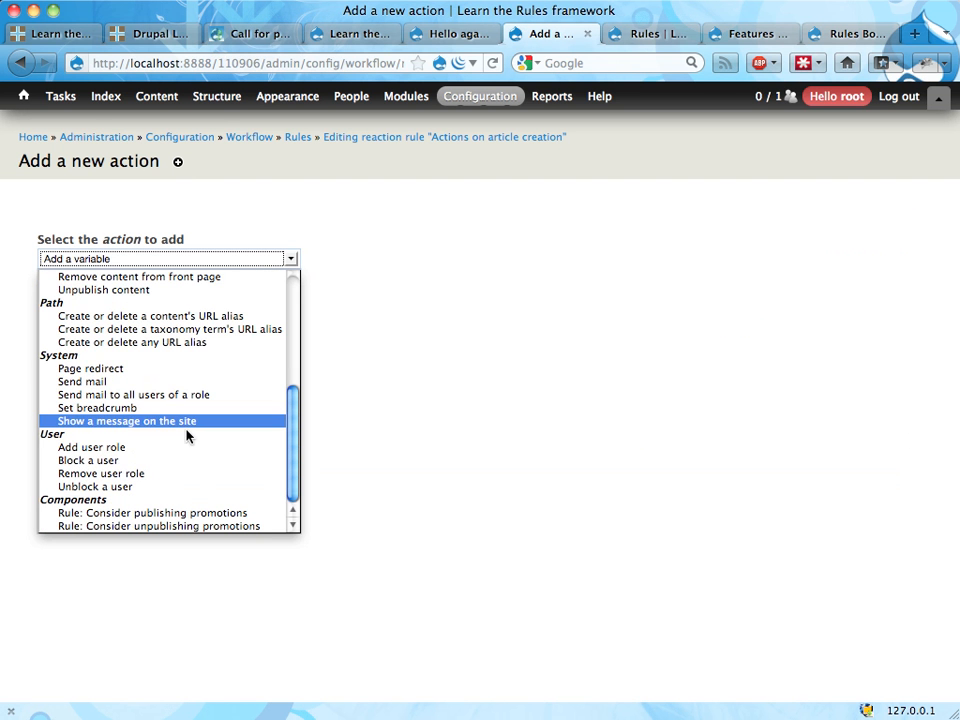
{"action": "left_click", "coordinate": [185, 423]}
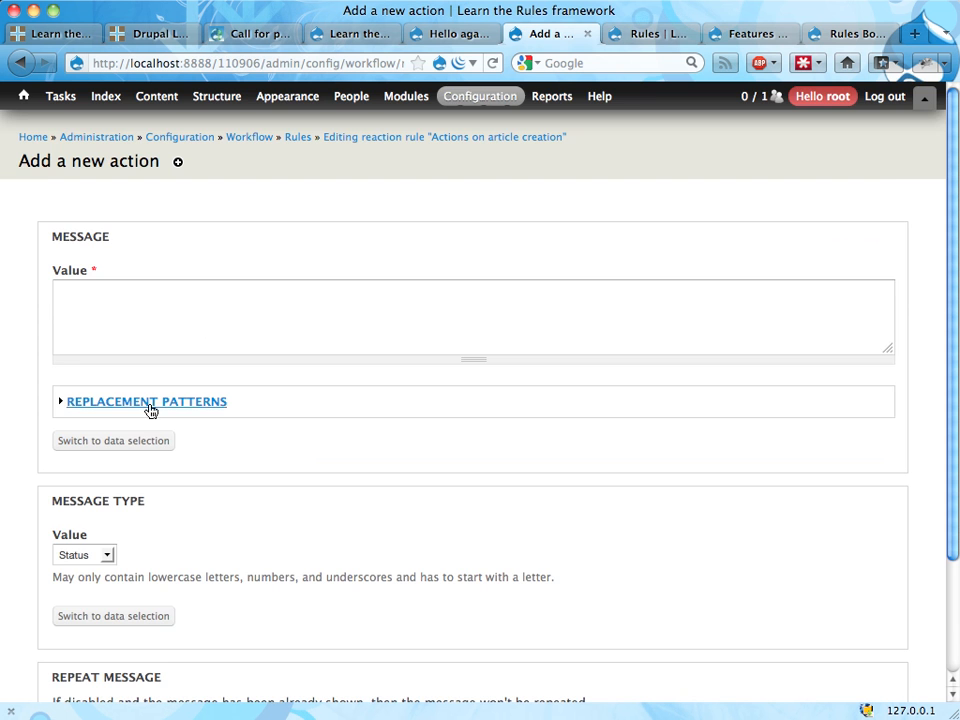
Step: Set the action's message to "The node id is: [node:nid]." using the content ID replacement pattern, and save the action
{"action": "left_click", "coordinate": [137, 405]}
{"action": "scroll", "coordinate": [137, 410], "scroll_direction": "down", "scroll_amount": 10}
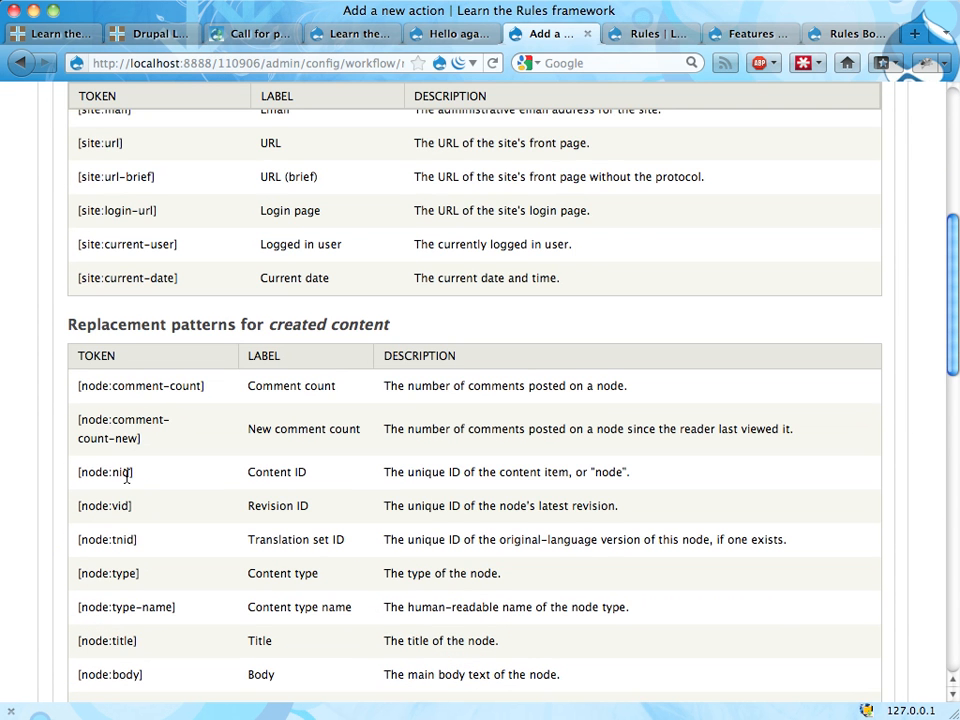
{"action": "triple_click", "coordinate": [126, 475]}
{"action": "key", "text": "super+c"}
{"action": "scroll", "coordinate": [122, 480], "scroll_direction": "up", "scroll_amount": 9}
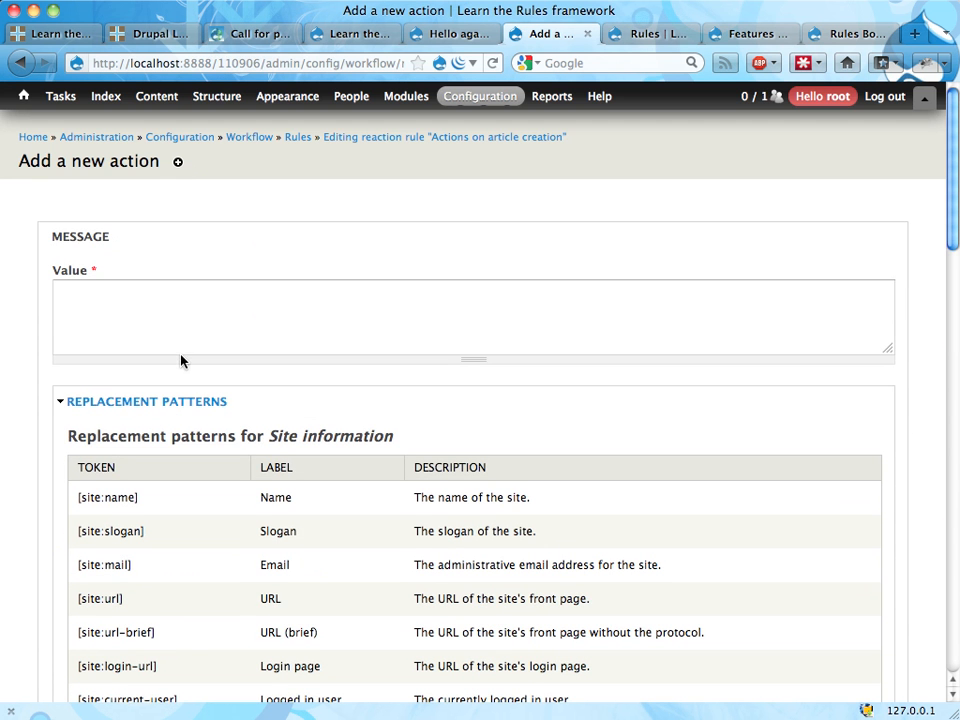
{"action": "left_click", "coordinate": [182, 340]}
{"action": "type", "text": "The node id"}
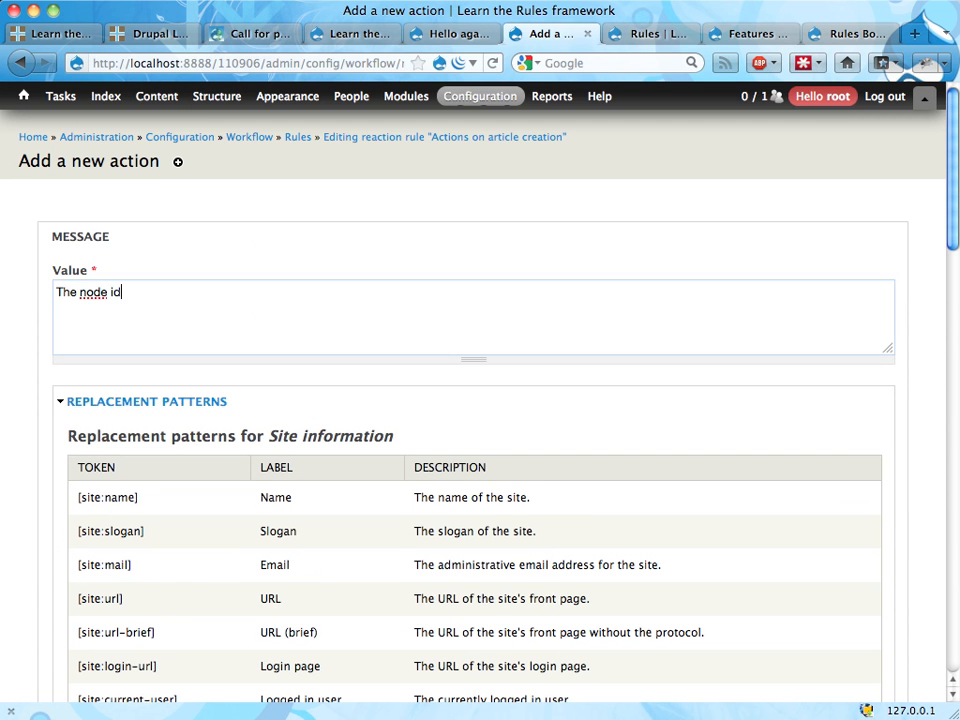
{"action": "type", "text": " is:"}
{"action": "key", "text": "super+v"}
{"action": "type", "text": "."}
{"action": "scroll", "coordinate": [161, 508], "scroll_direction": "down", "scroll_amount": 15}
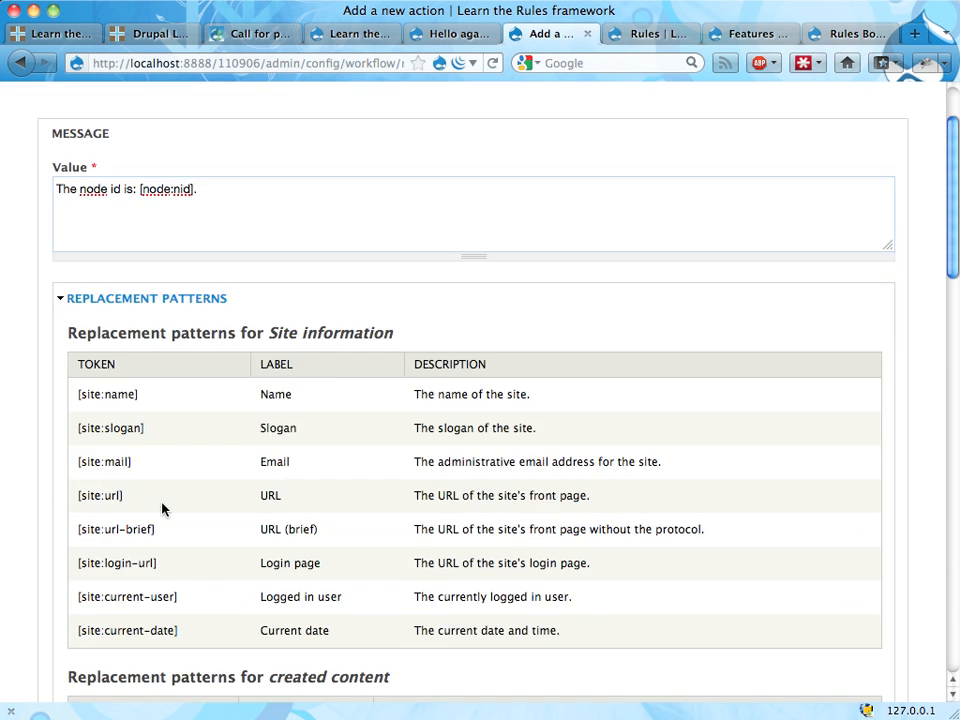
{"action": "scroll", "coordinate": [164, 511], "scroll_direction": "down", "scroll_amount": 4}
{"action": "left_click", "coordinate": [72, 641]}
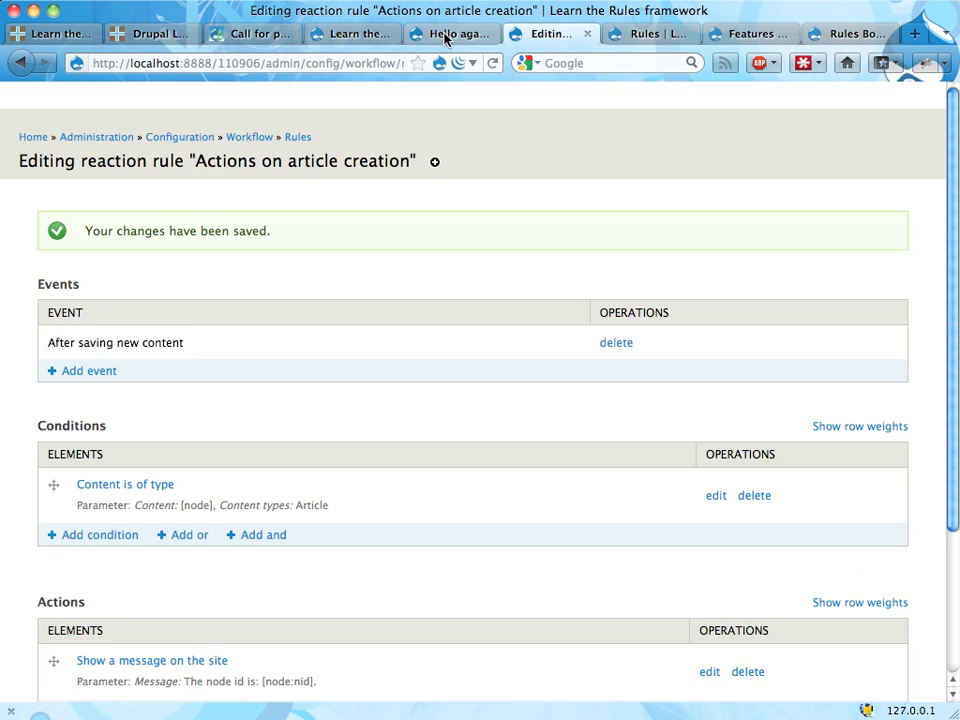
Step: Start creating a new Article on the site from the page showing the "Hello again" article
{"action": "left_click", "coordinate": [448, 34]}
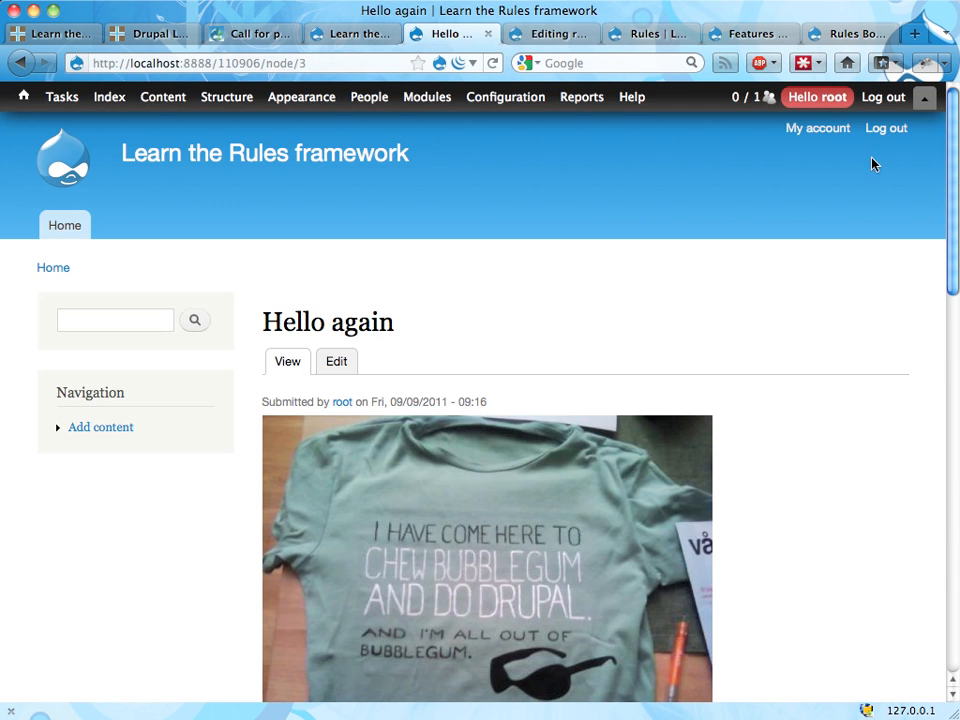
{"action": "left_click", "coordinate": [924, 97]}
{"action": "left_click", "coordinate": [790, 128]}
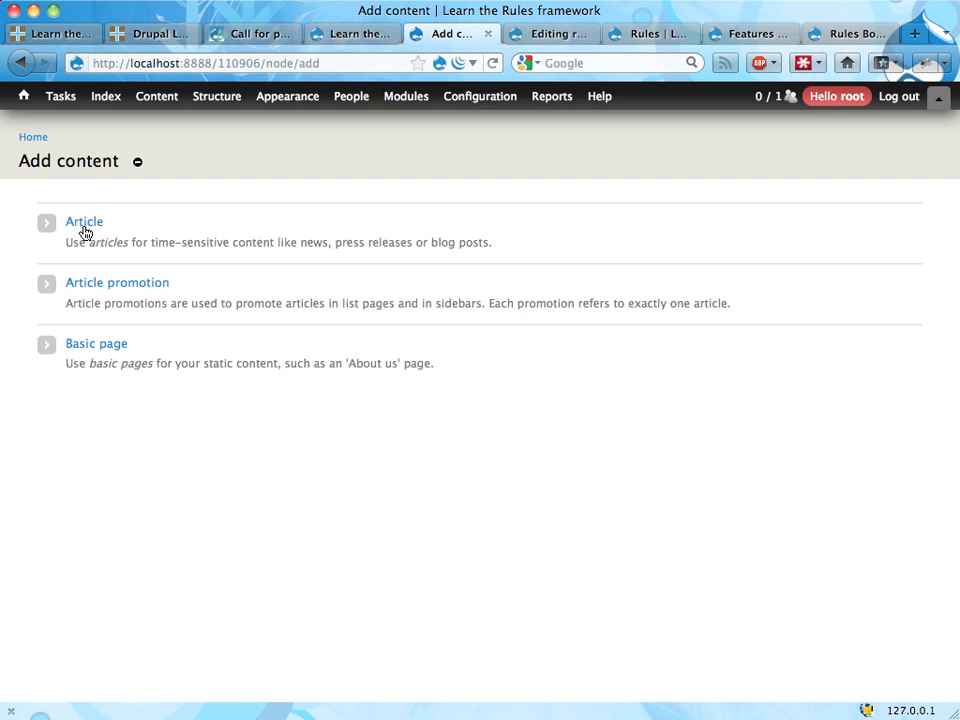
{"action": "left_click", "coordinate": [82, 224]}
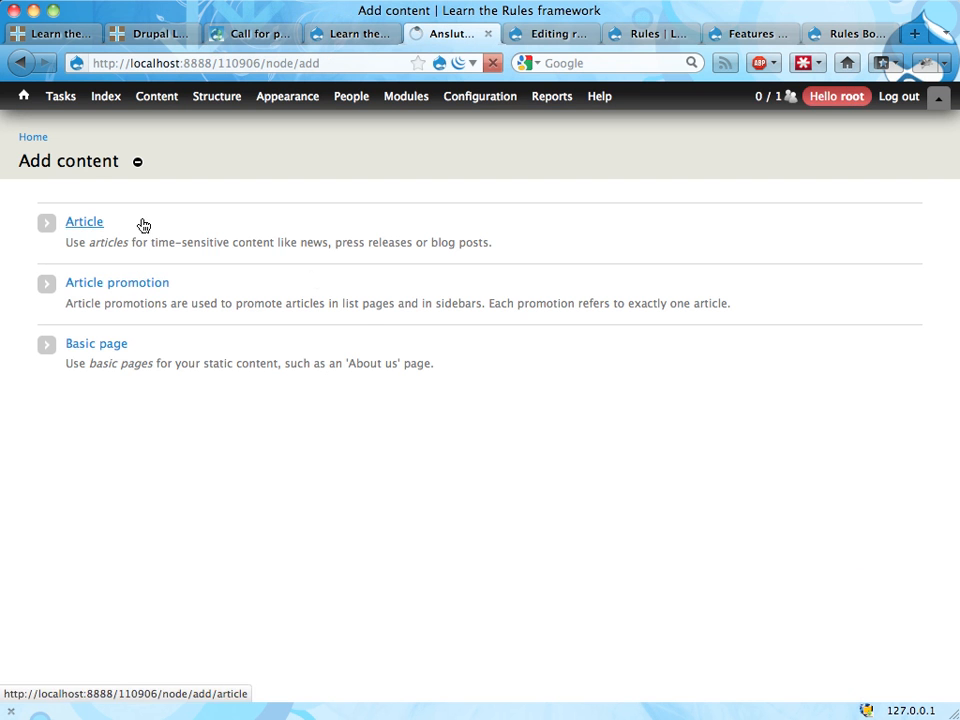
Step: Title the new article "Article three", save it, and check the node ID message
{"action": "left_click", "coordinate": [212, 242]}
{"action": "type", "text": "Ar"}
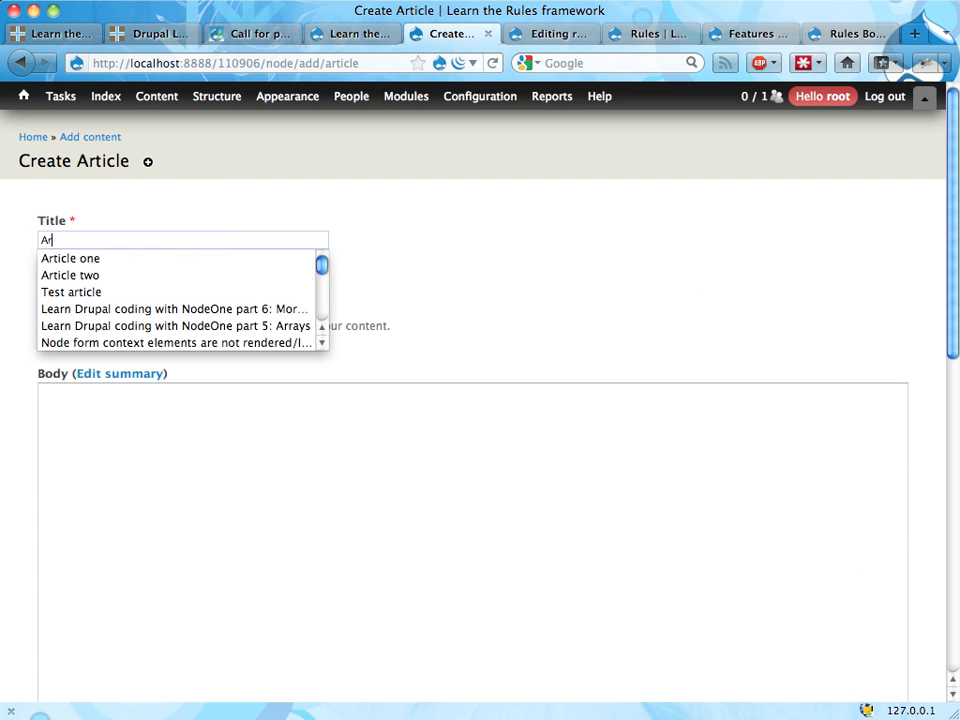
{"action": "type", "text": "ticle three"}
{"action": "left_click", "coordinate": [219, 553]}
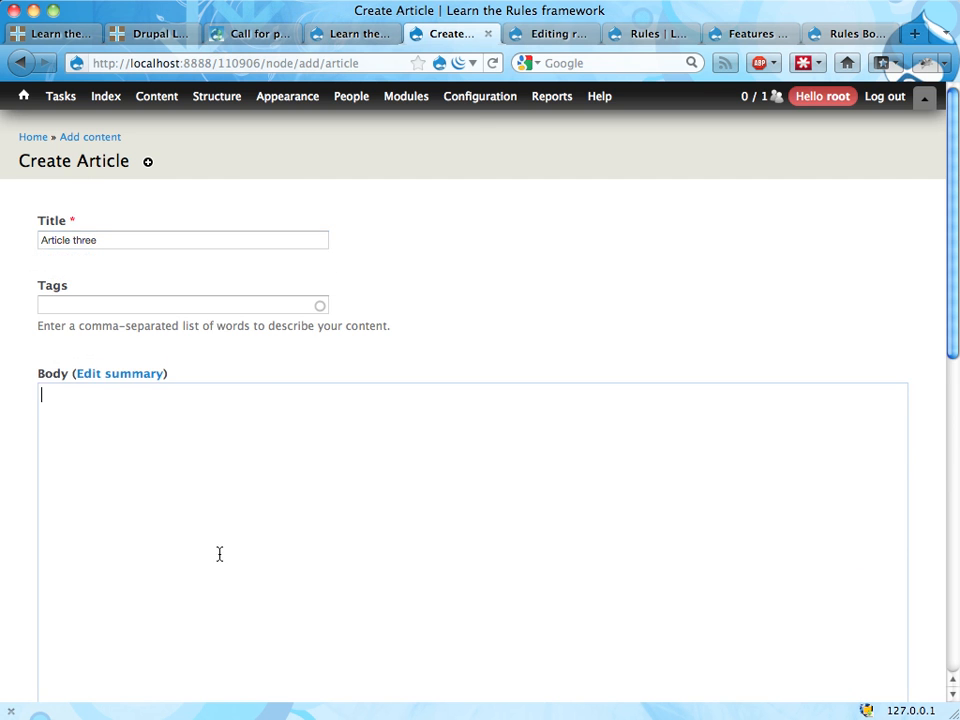
{"action": "right_click", "coordinate": [221, 555]}
{"action": "left_click", "coordinate": [163, 496]}
{"action": "scroll", "coordinate": [146, 495], "scroll_direction": "down", "scroll_amount": 10}
{"action": "left_click", "coordinate": [72, 626]}
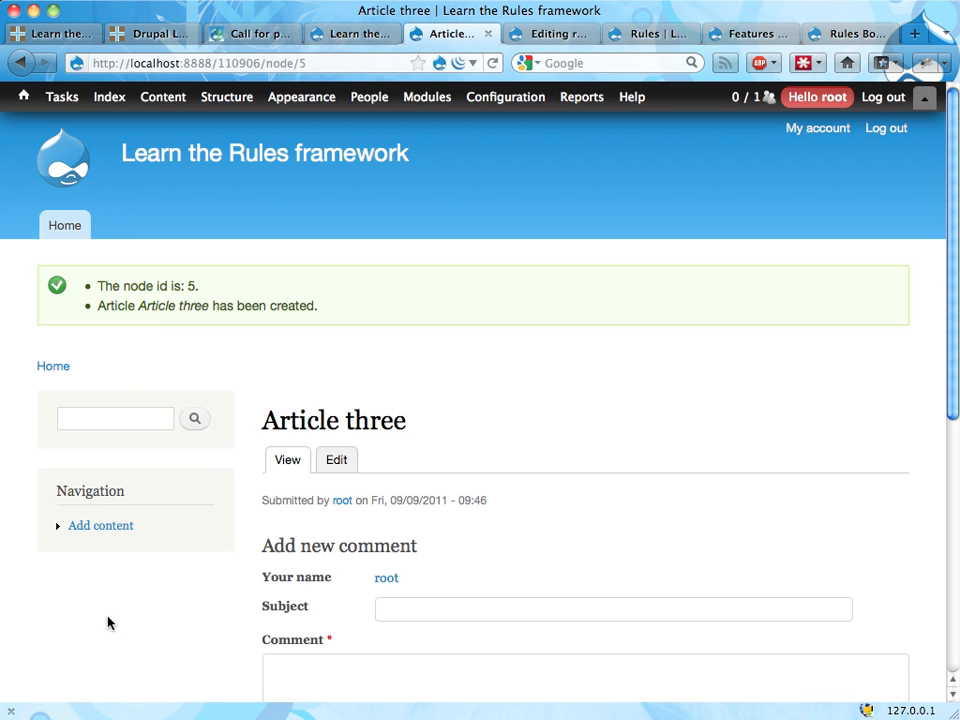
{"action": "left_click_drag", "start_coordinate": [185, 287], "coordinate": [236, 294]}
Step: Delete the "Show a message on the site" action from the "Actions on article creation" reaction rule
{"action": "key", "text": "ctrl+Tab"}
{"action": "scroll", "coordinate": [381, 347], "scroll_direction": "down", "scroll_amount": 3}
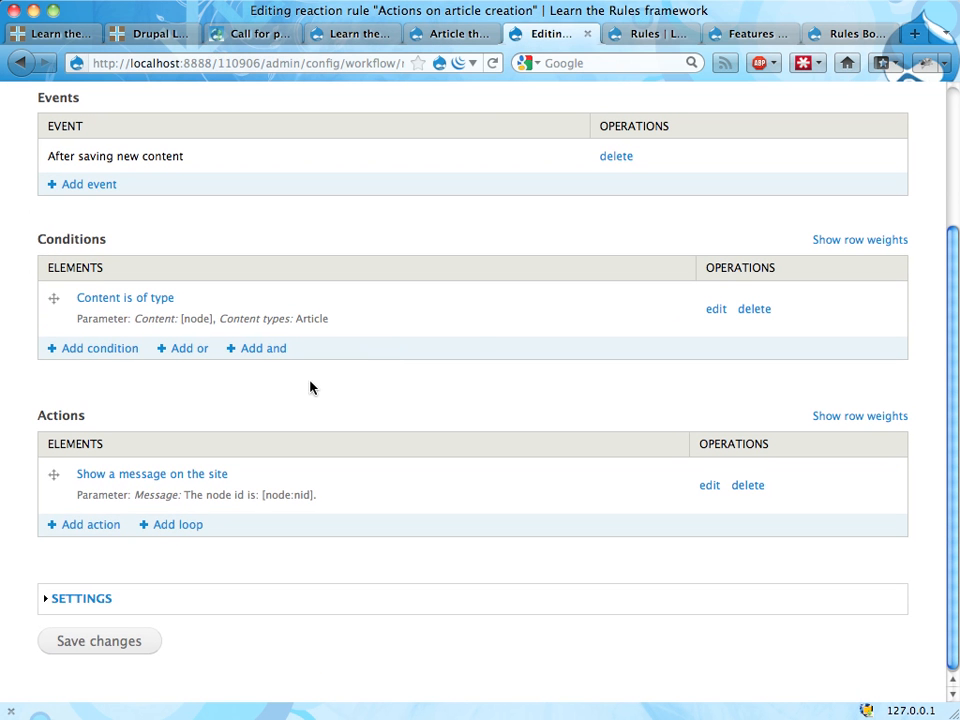
{"action": "left_click", "coordinate": [750, 486]}
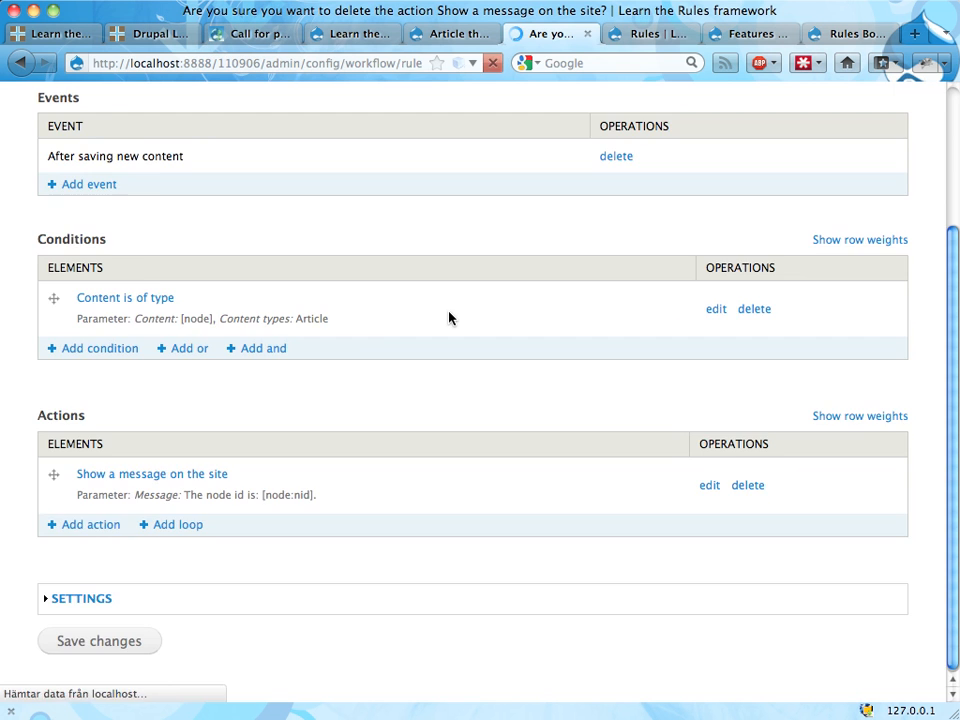
{"action": "left_click", "coordinate": [61, 249]}
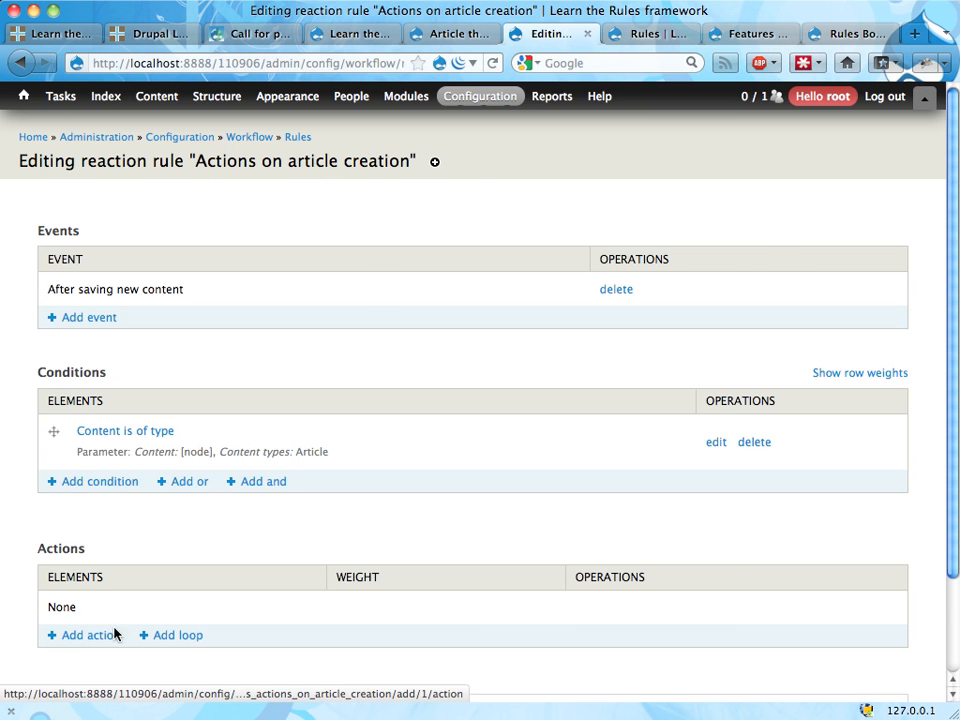
Step: Start a new Rules component using the "Rule set" plugin
{"action": "left_click", "coordinate": [643, 37]}
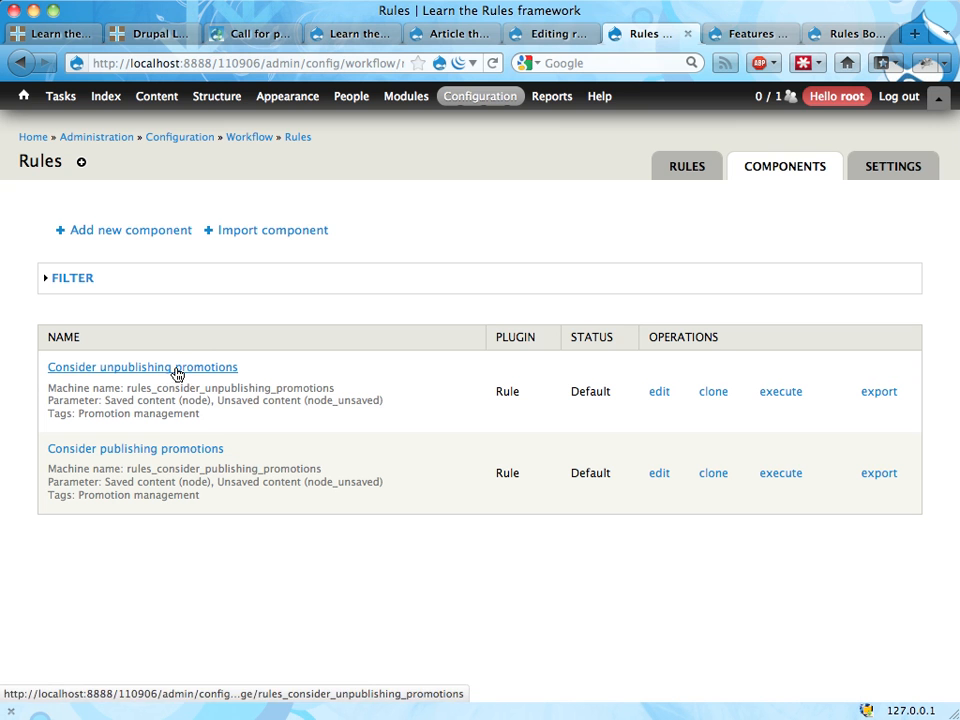
{"action": "left_click", "coordinate": [123, 242]}
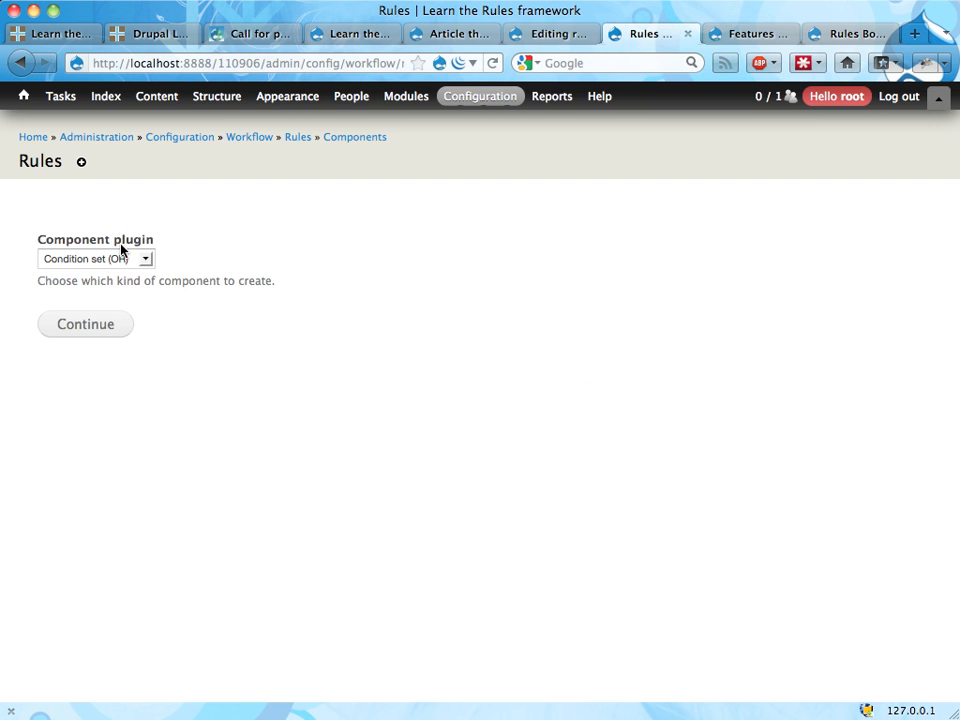
{"action": "left_click", "coordinate": [119, 256]}
{"action": "left_click", "coordinate": [95, 331]}
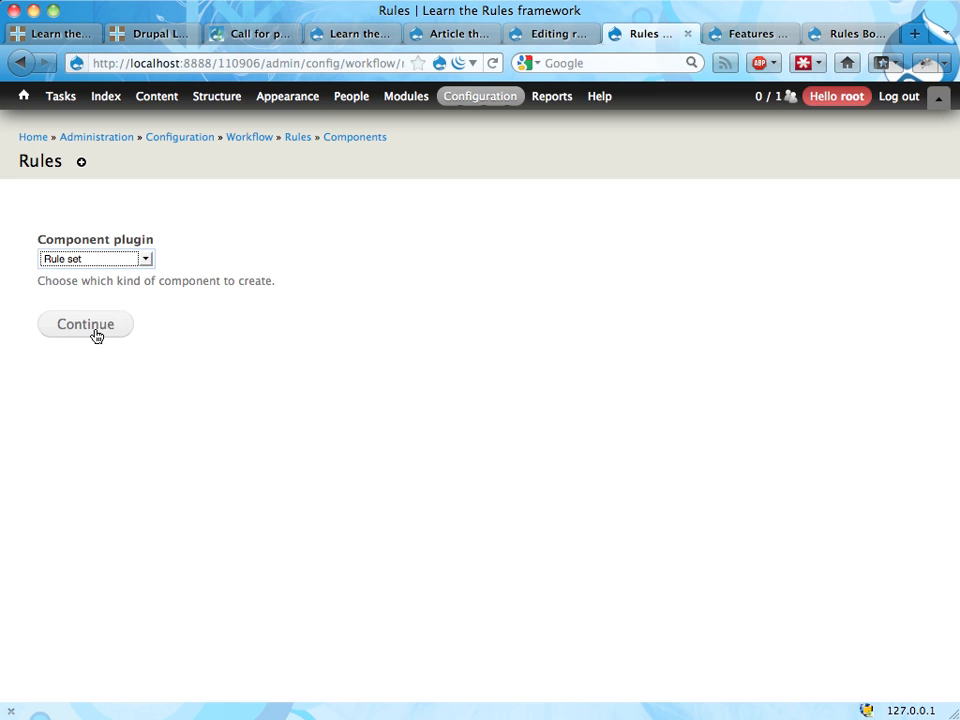
{"action": "left_click", "coordinate": [93, 331]}
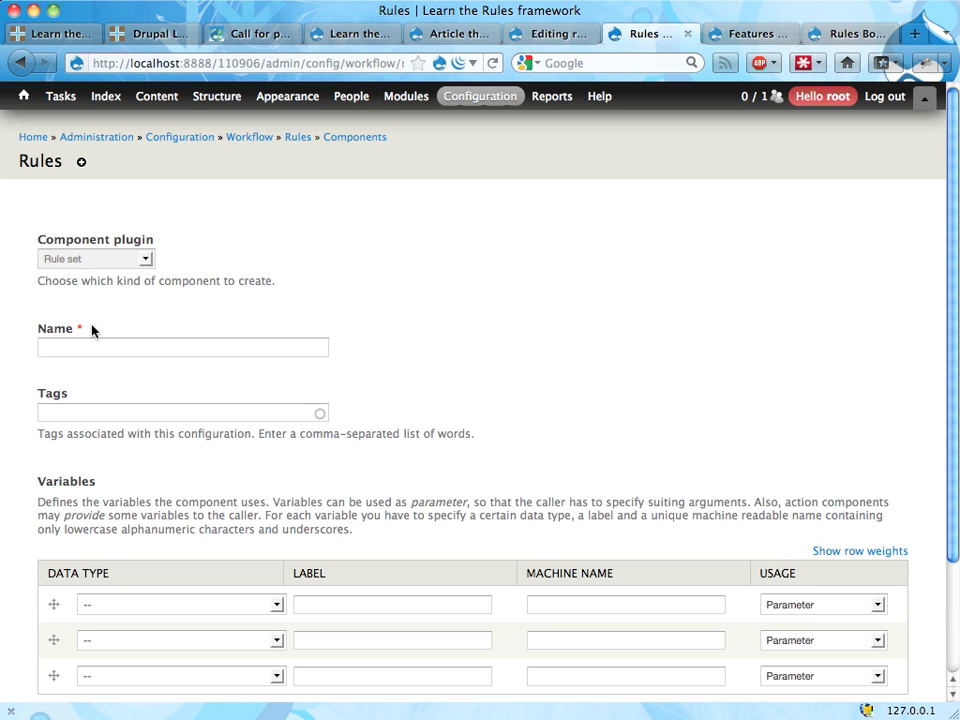
Step: Name the rule set "Create promotion" and tag it with "Promotion management"
{"action": "left_click", "coordinate": [93, 350]}
{"action": "type", "text": "Create "}
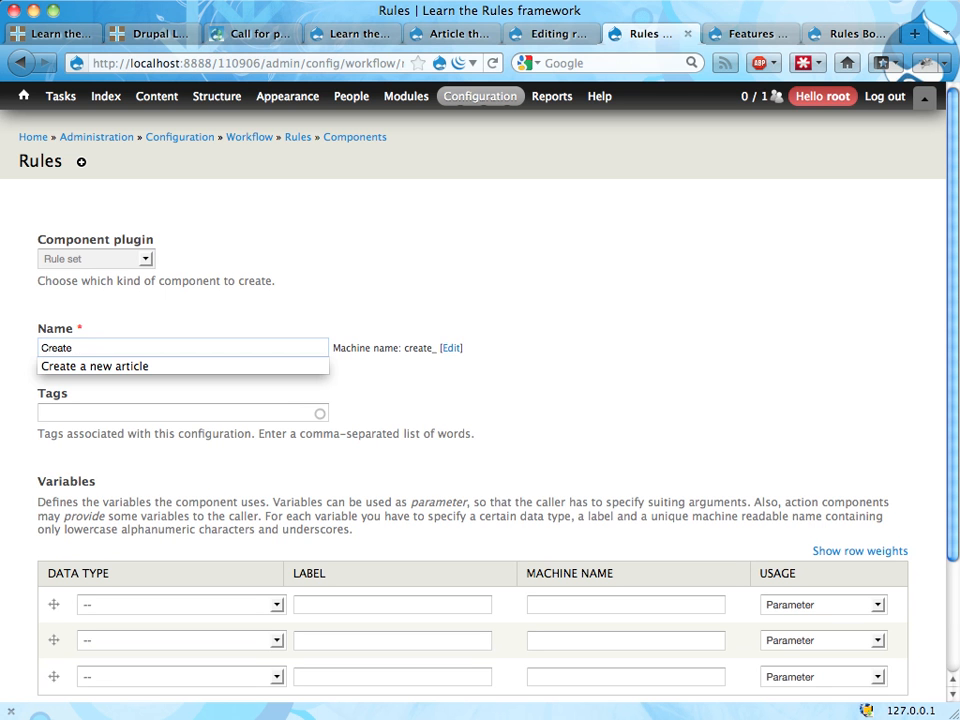
{"action": "type", "text": "promotions for"}
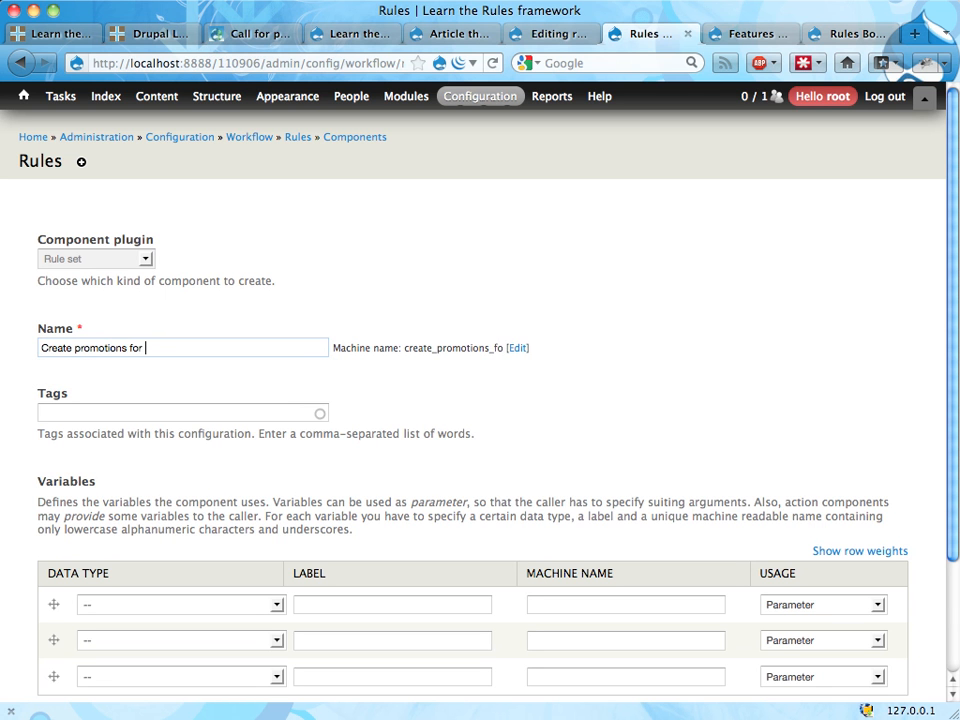
{"action": "key", "text": "BackSpace"}
{"action": "key", "text": "BackSpace"}
{"action": "key", "text": "BackSpace"}
{"action": "key", "text": "BackSpace"}
{"action": "key", "text": "BackSpace"}
{"action": "key", "text": "BackSpace"}
{"action": "left_click", "coordinate": [113, 414]}
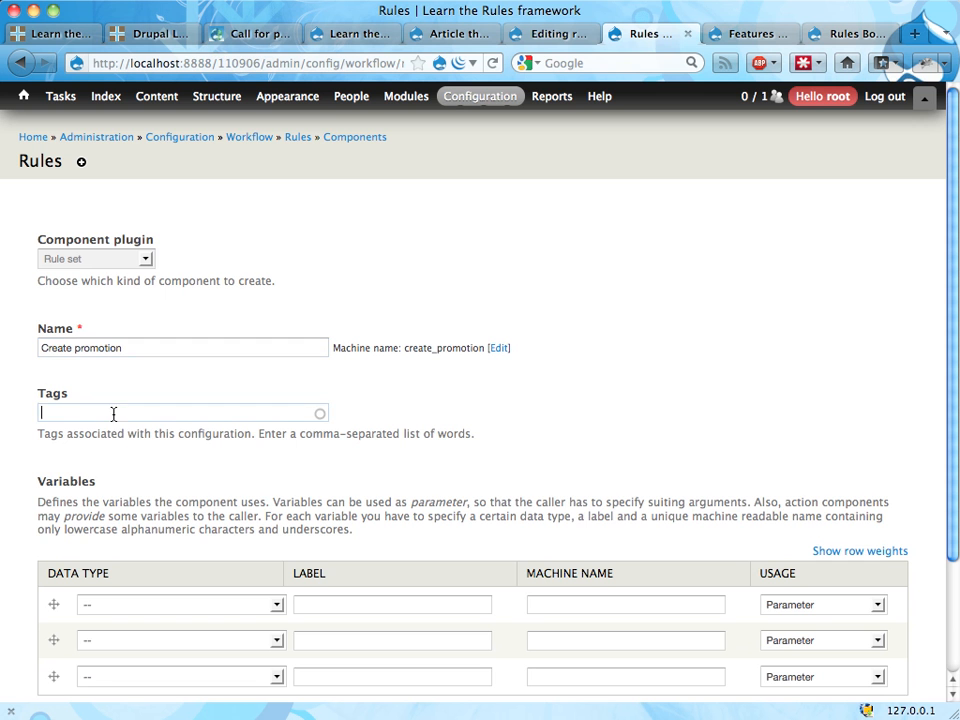
{"action": "type", "text": "pro"}
{"action": "left_click", "coordinate": [118, 433]}
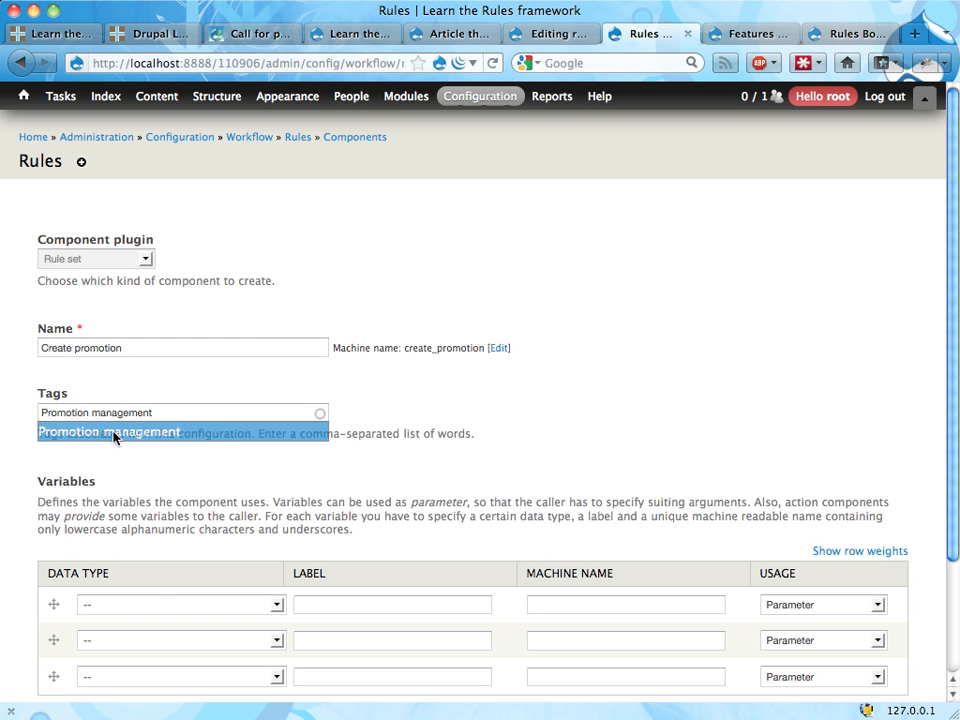
Step: Define the rule set's first variable with data type Node, label "Content" and machine name "node"
{"action": "scroll", "coordinate": [222, 444], "scroll_direction": "down", "scroll_amount": 1}
{"action": "scroll", "coordinate": [222, 446], "scroll_direction": "down", "scroll_amount": 2}
{"action": "left_click", "coordinate": [221, 466]}
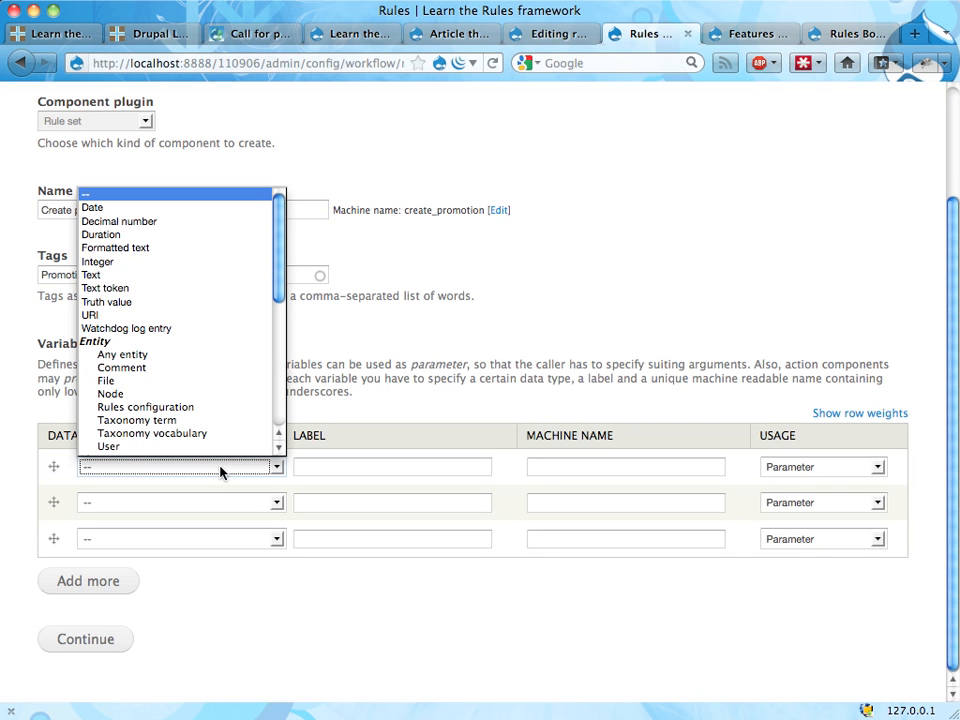
{"action": "left_click", "coordinate": [278, 467]}
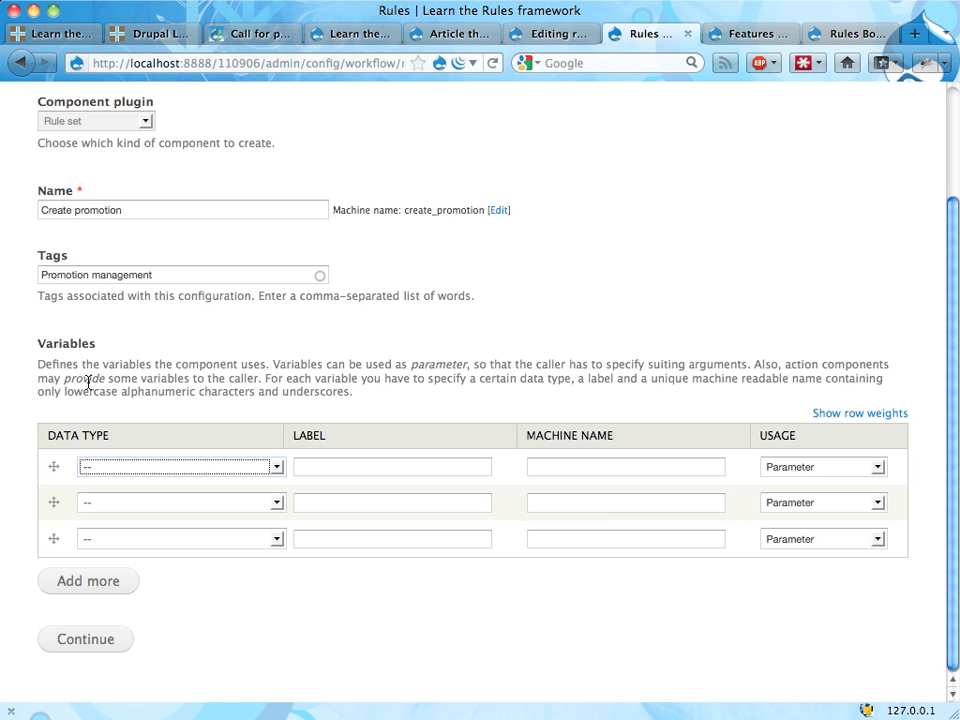
{"action": "left_click", "coordinate": [127, 469]}
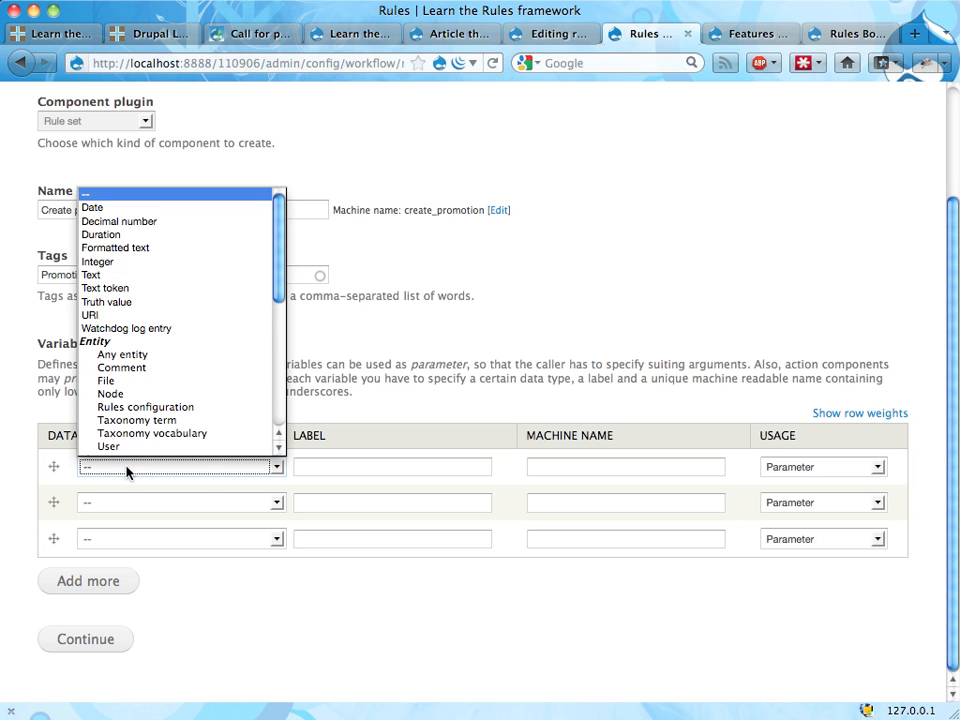
{"action": "left_click", "coordinate": [125, 394]}
{"action": "left_click", "coordinate": [345, 465]}
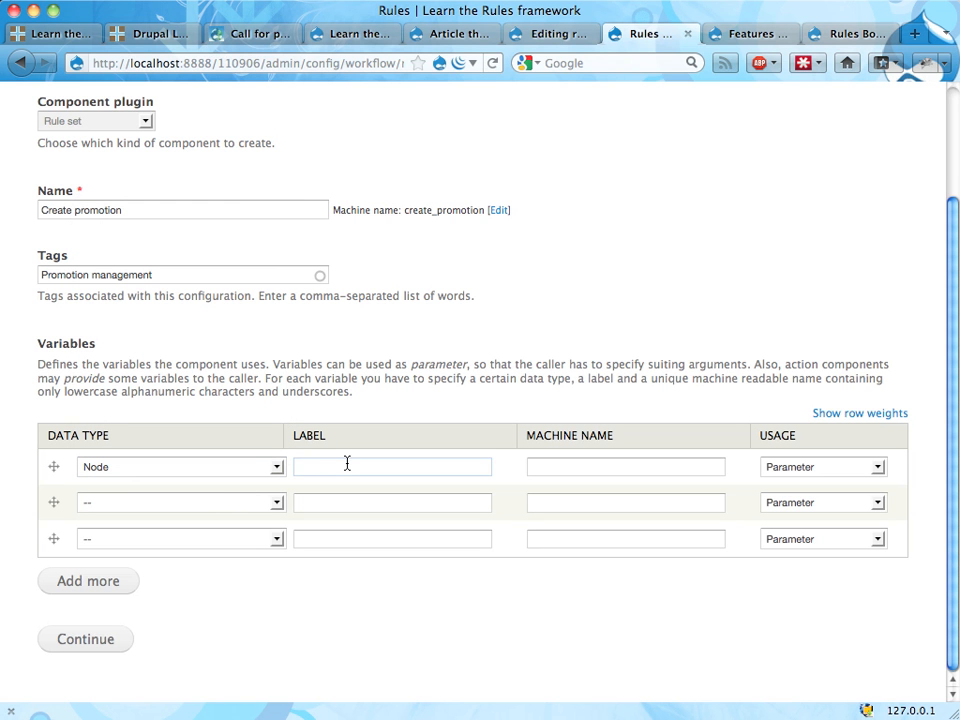
{"action": "type", "text": "Content"}
{"action": "key", "text": "Tab"}
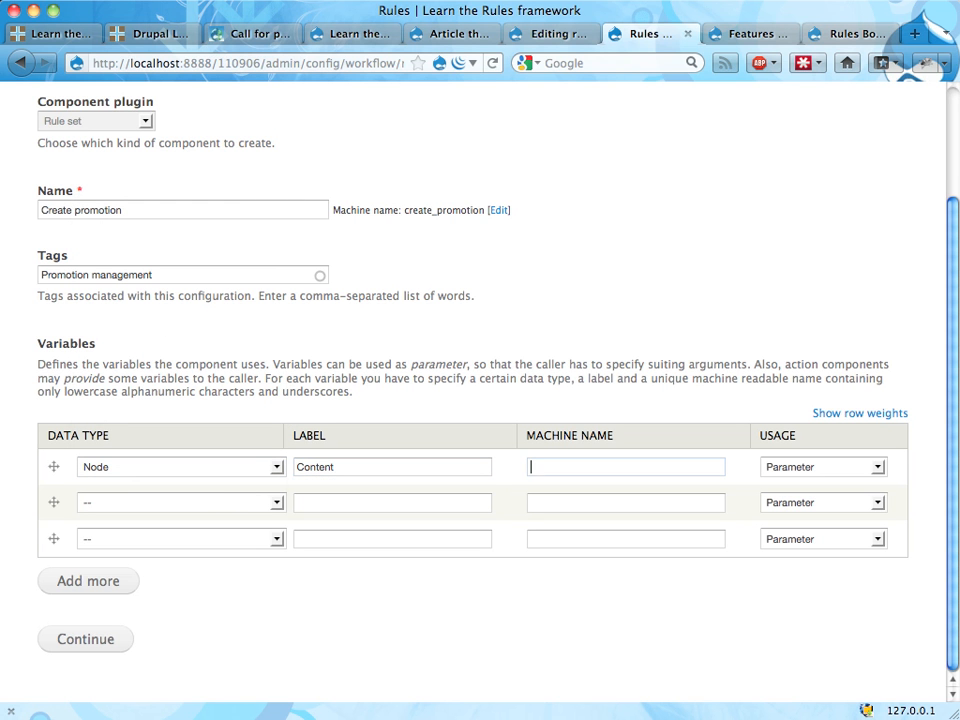
{"action": "type", "text": "node"}
{"action": "key", "text": "Escape"}
Step: Change the node variable's label to "New content" and create the rule set
{"action": "double_click", "coordinate": [306, 466]}
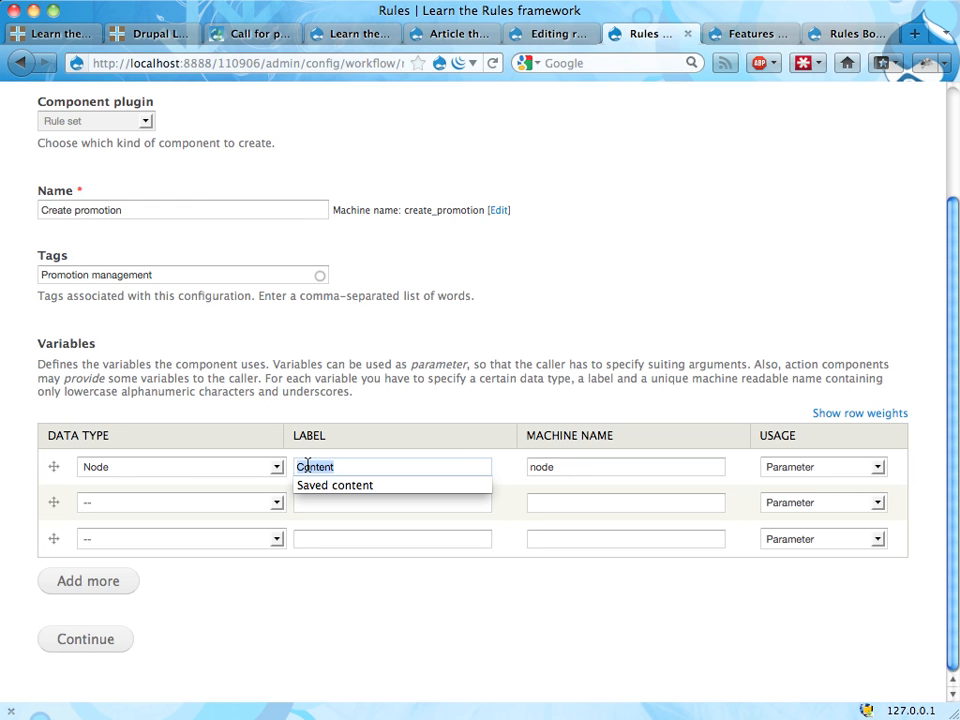
{"action": "type", "text": "New content"}
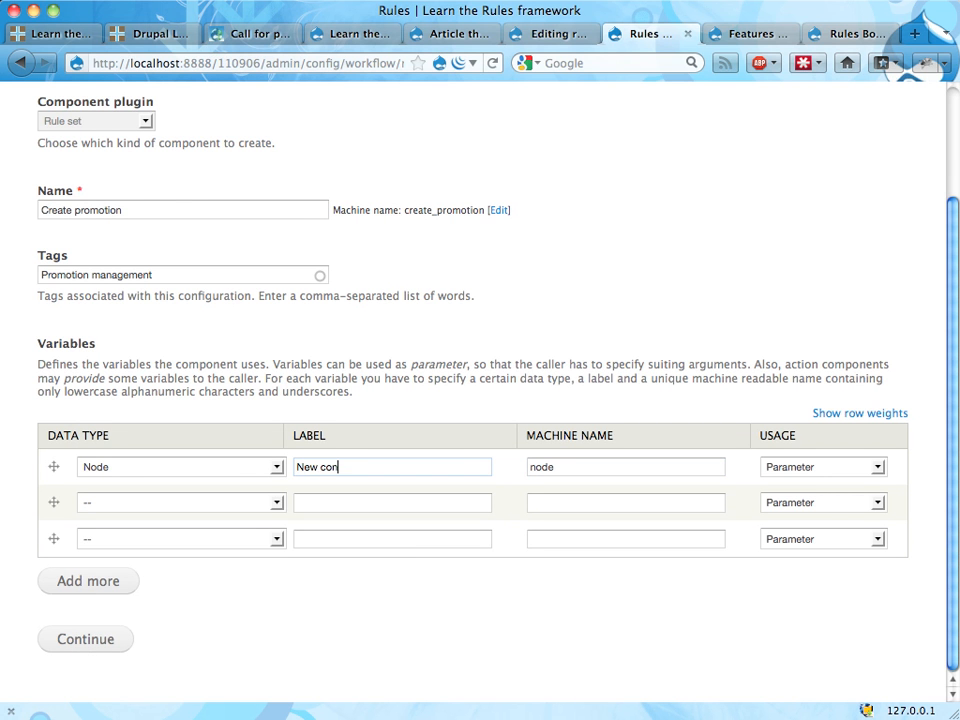
{"action": "left_click", "coordinate": [102, 645]}
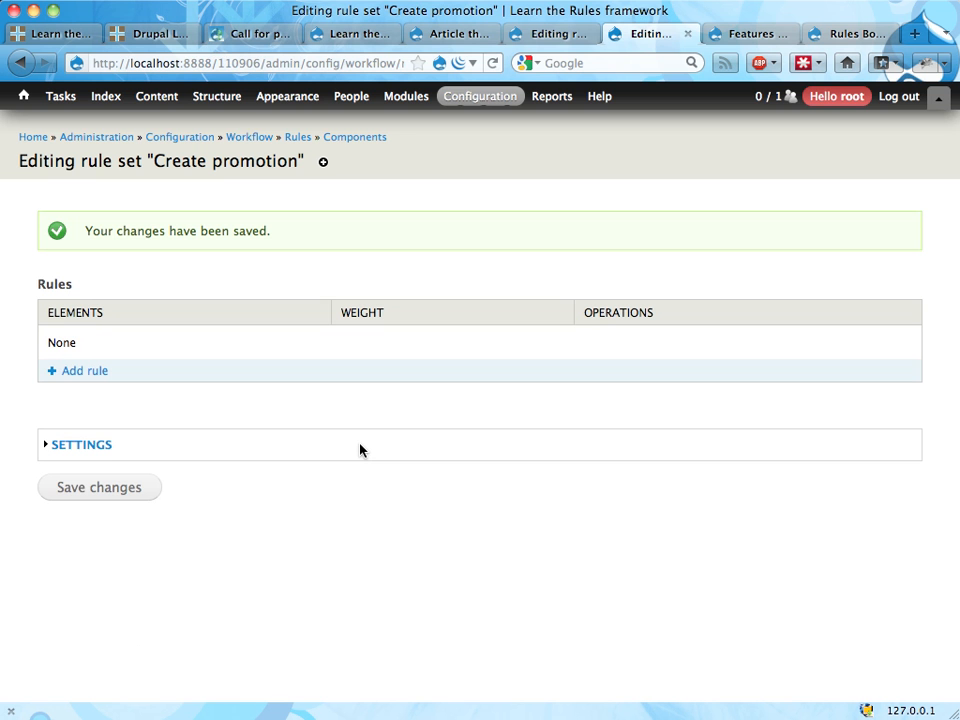
Step: Add a rule named "Create the promotion node" to the rule set and save it
{"action": "left_click", "coordinate": [82, 372]}
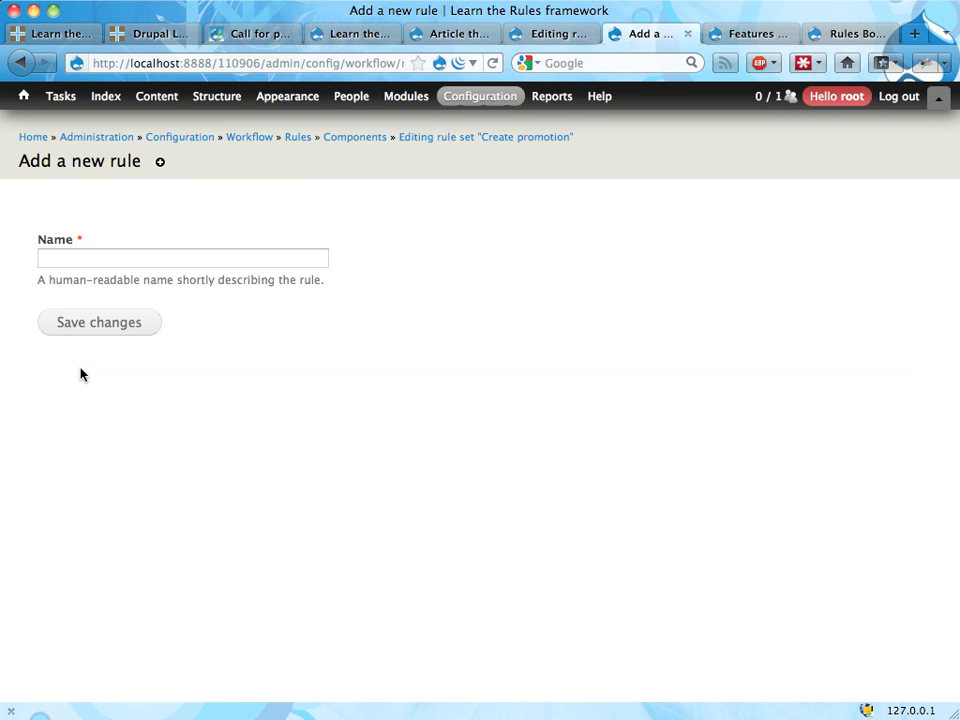
{"action": "left_click", "coordinate": [128, 260]}
{"action": "type", "text": "Creat"}
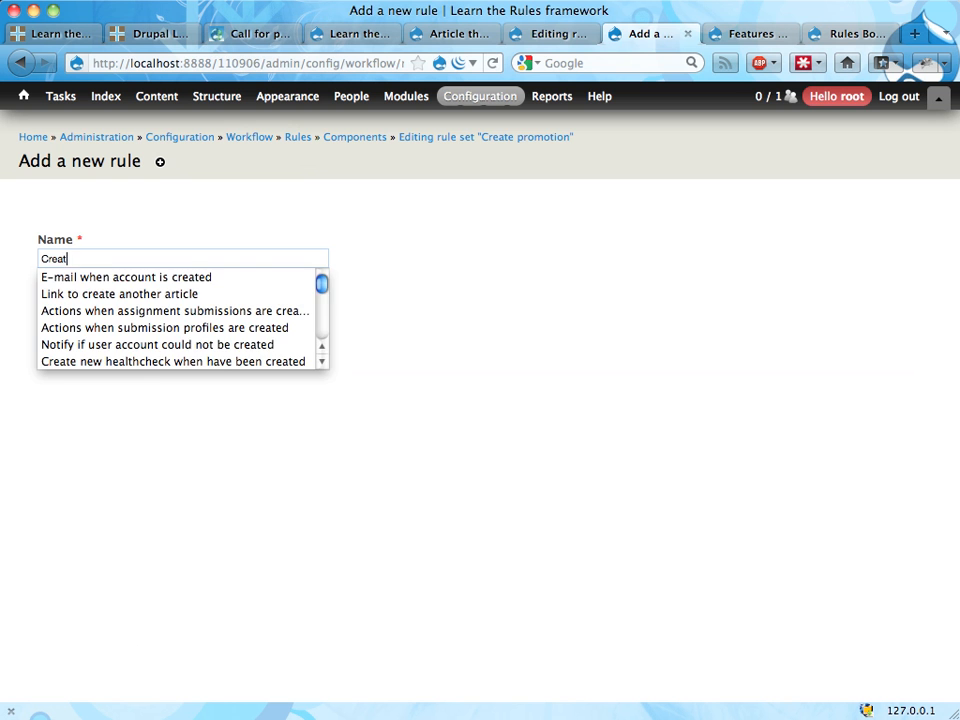
{"action": "type", "text": "e the promotion node"}
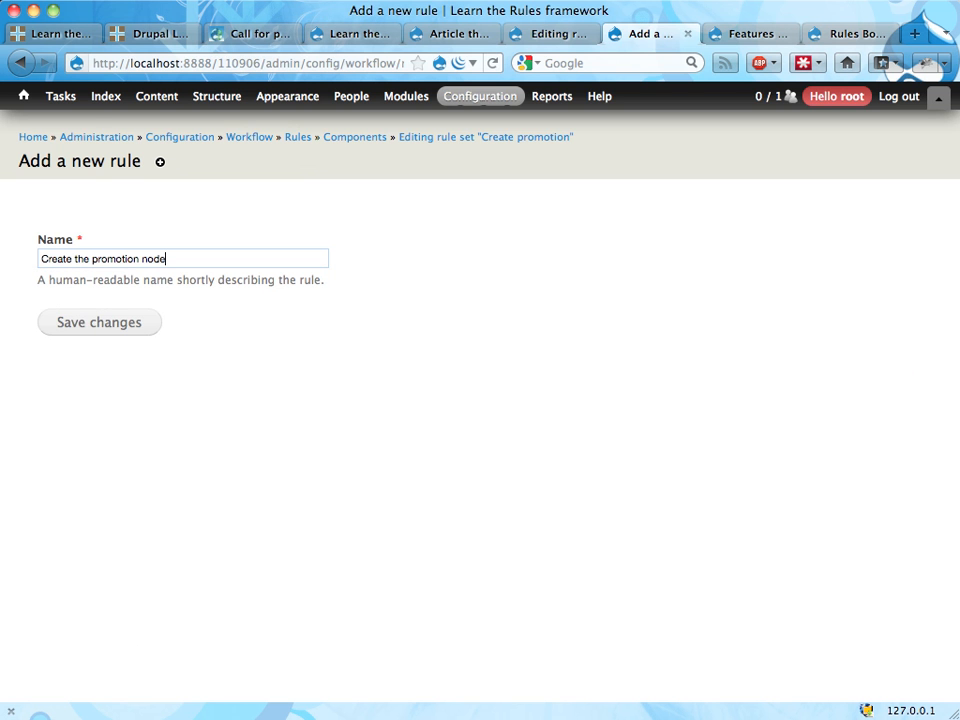
{"action": "left_click", "coordinate": [82, 327]}
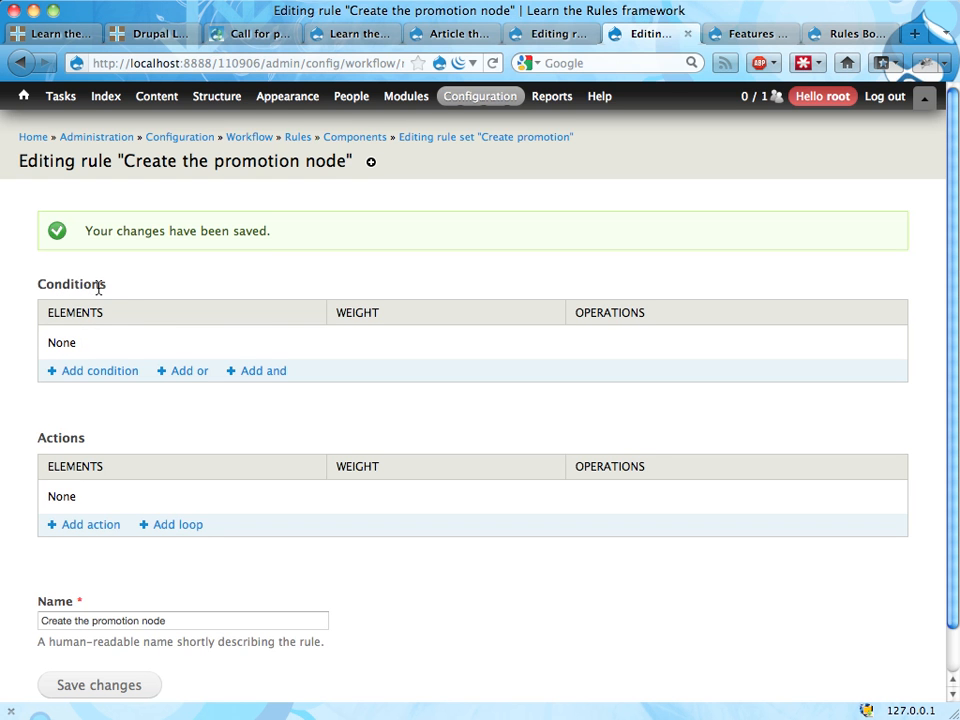
Step: Start a "Create a new entity" action for the rule with the entity type Node
{"action": "scroll", "coordinate": [110, 292], "scroll_direction": "down", "scroll_amount": 1}
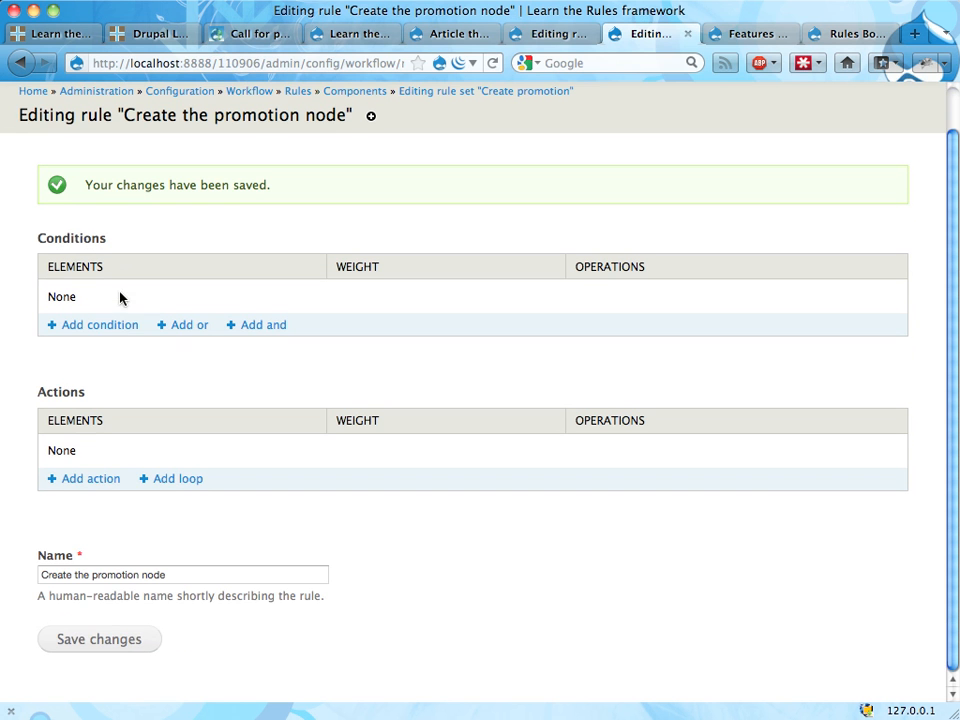
{"action": "left_click", "coordinate": [72, 481]}
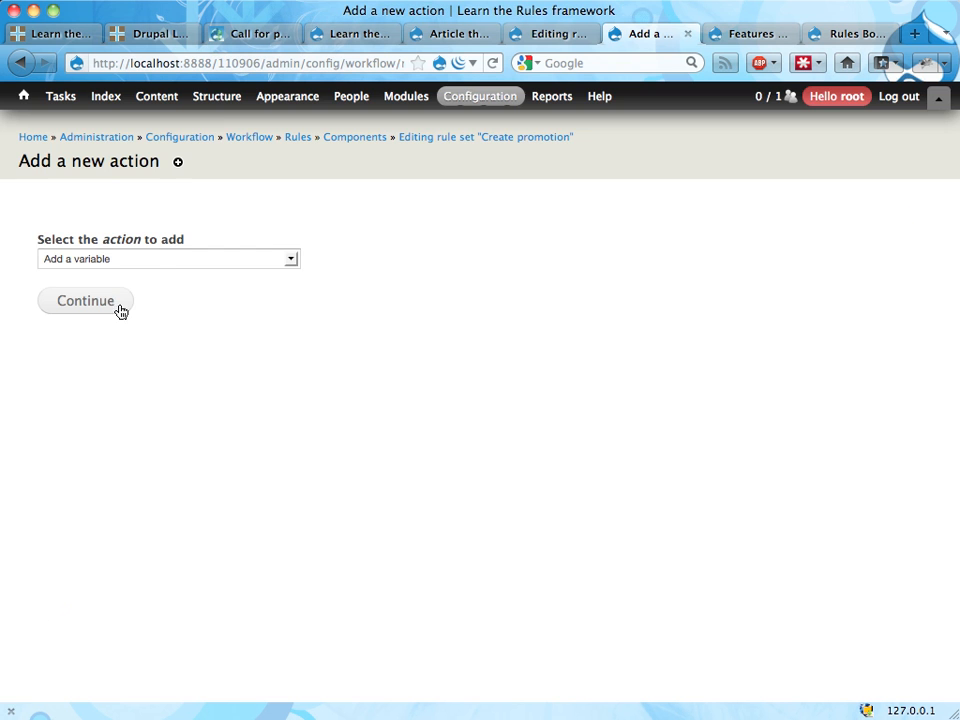
{"action": "left_click", "coordinate": [155, 261]}
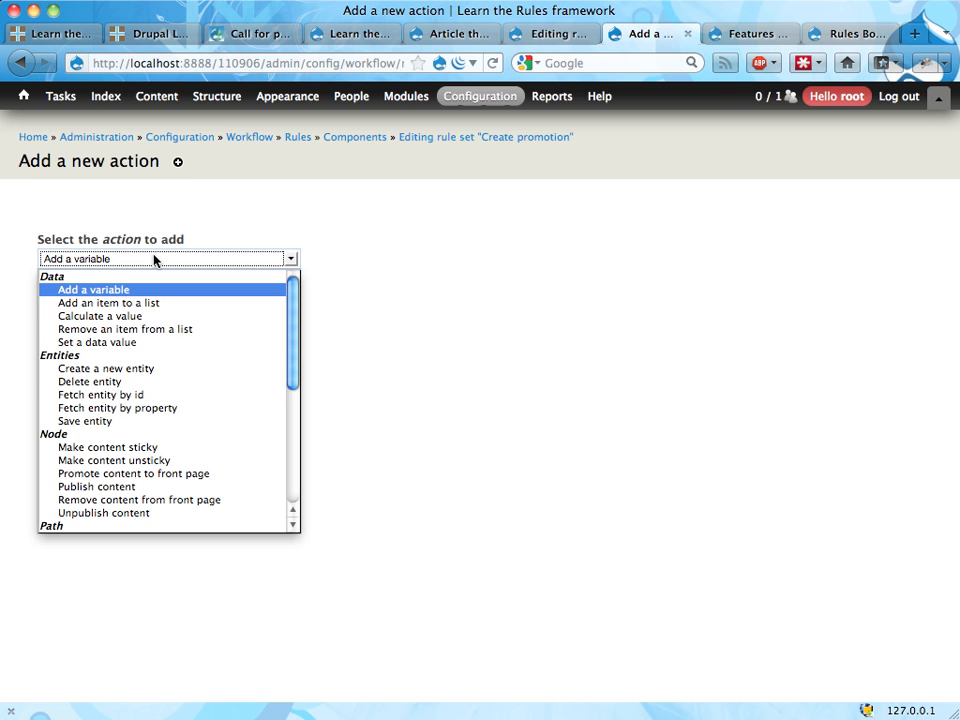
{"action": "left_click", "coordinate": [112, 378]}
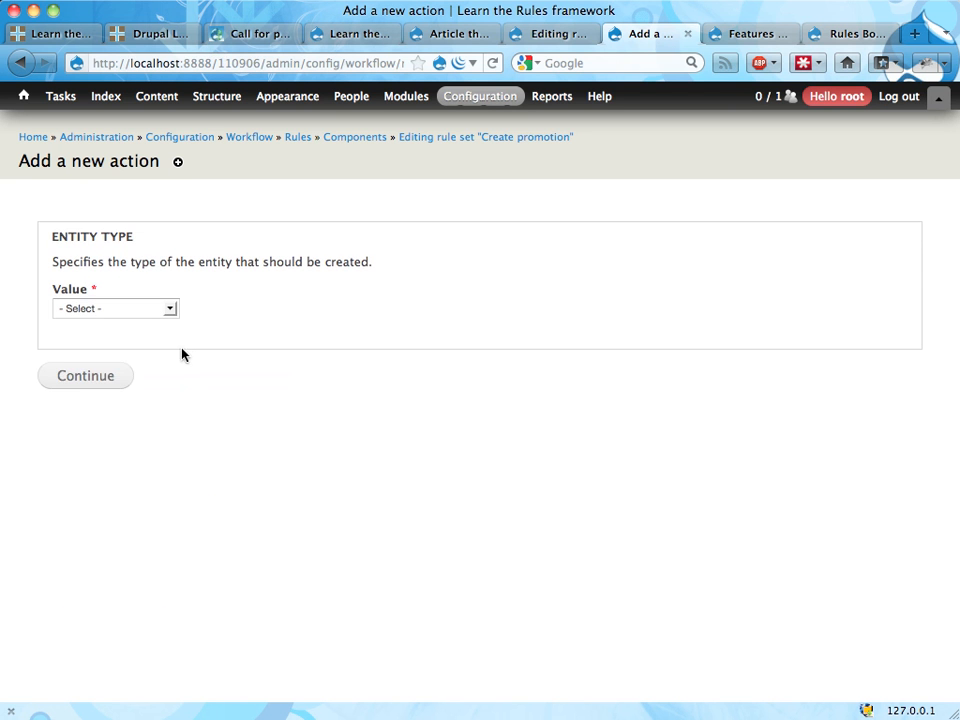
{"action": "left_click", "coordinate": [141, 310]}
{"action": "left_click", "coordinate": [129, 353]}
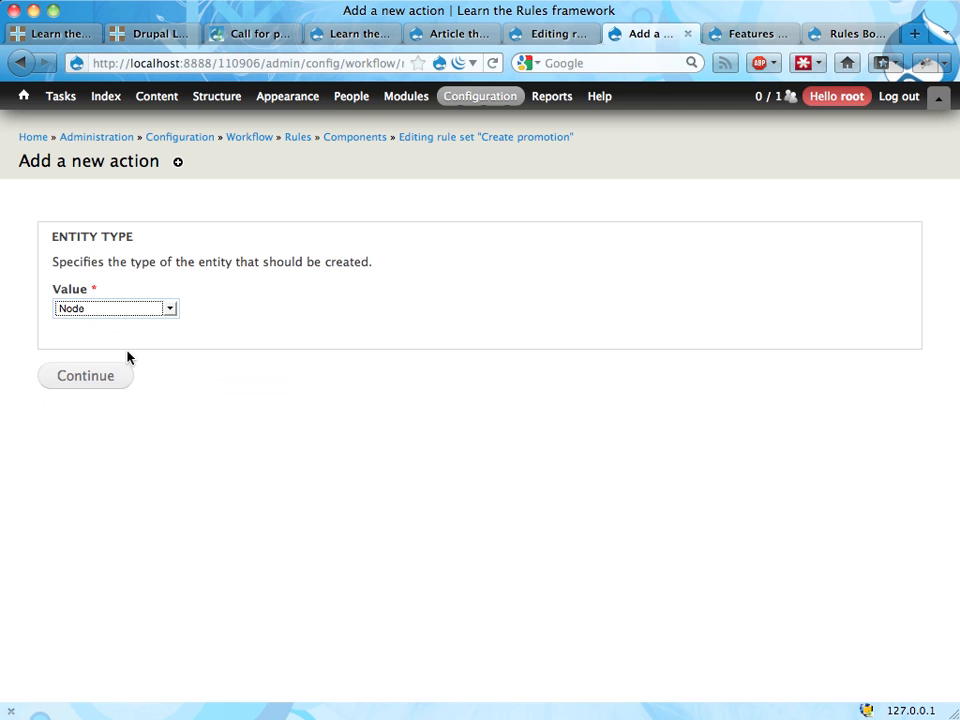
{"action": "left_click", "coordinate": [92, 385]}
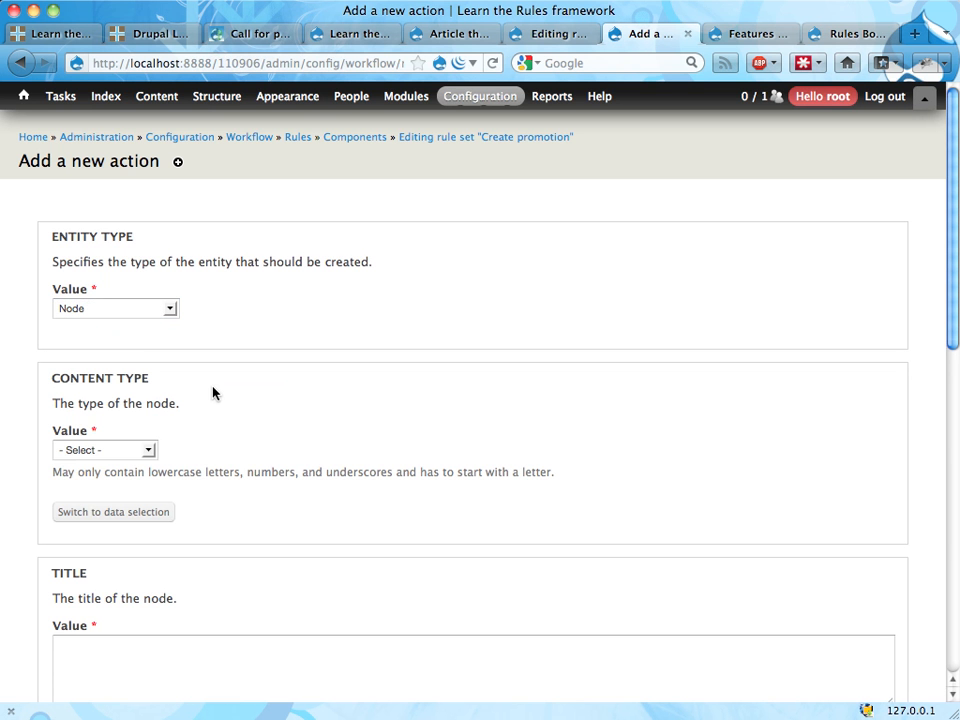
Step: Set the new entity's content type to Article promotion and take its title from the data selector node:title
{"action": "left_click", "coordinate": [122, 461]}
{"action": "left_click", "coordinate": [118, 495]}
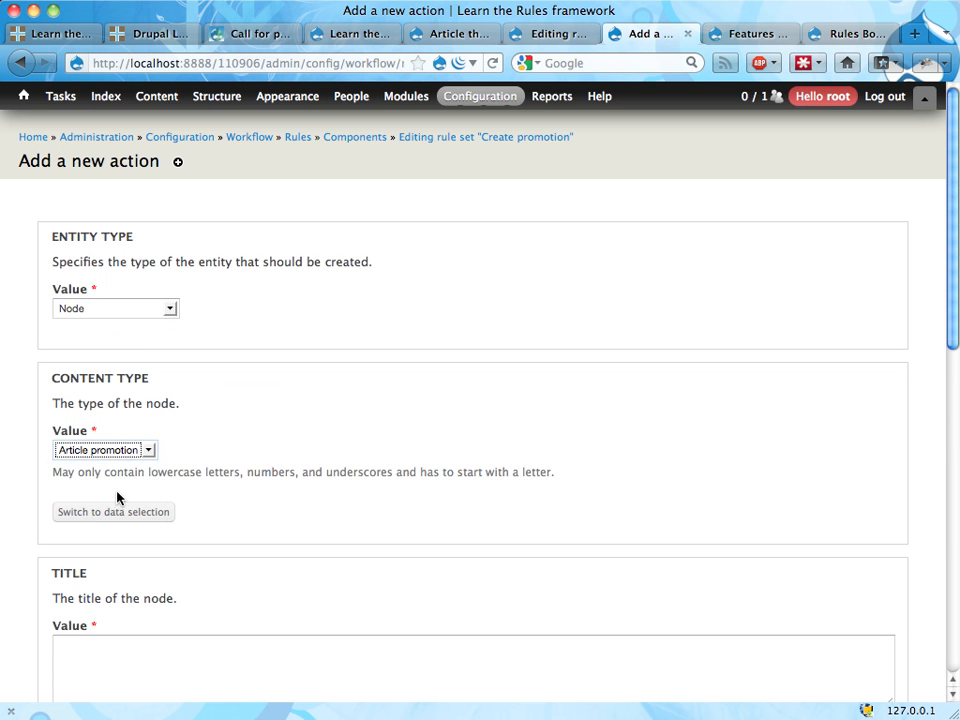
{"action": "scroll", "coordinate": [279, 426], "scroll_direction": "down", "scroll_amount": 5}
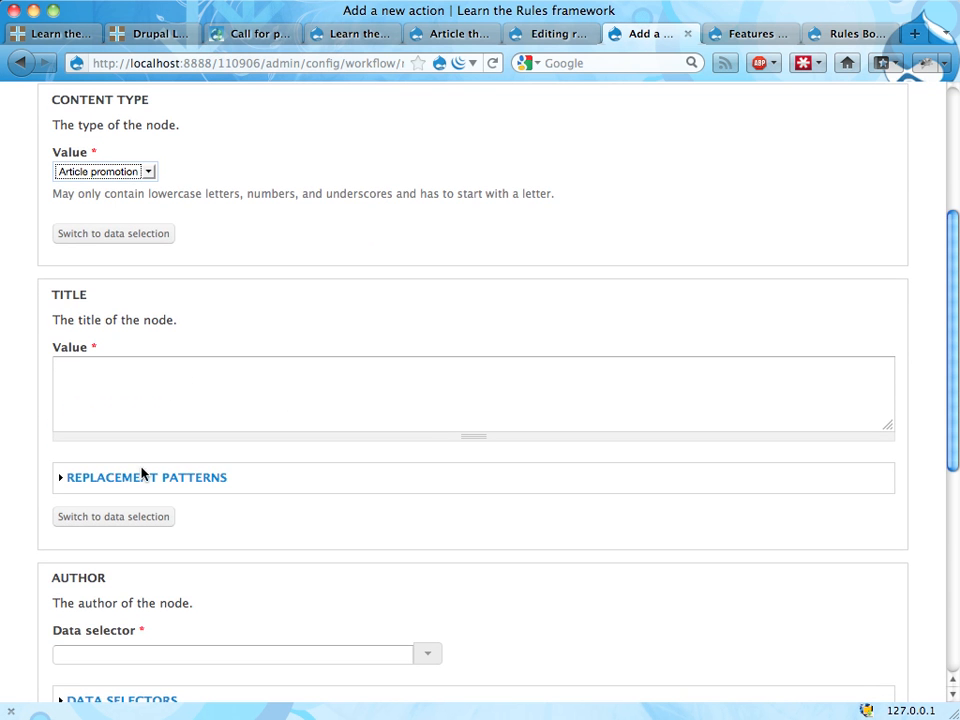
{"action": "left_click", "coordinate": [112, 517]}
{"action": "left_click", "coordinate": [429, 373]}
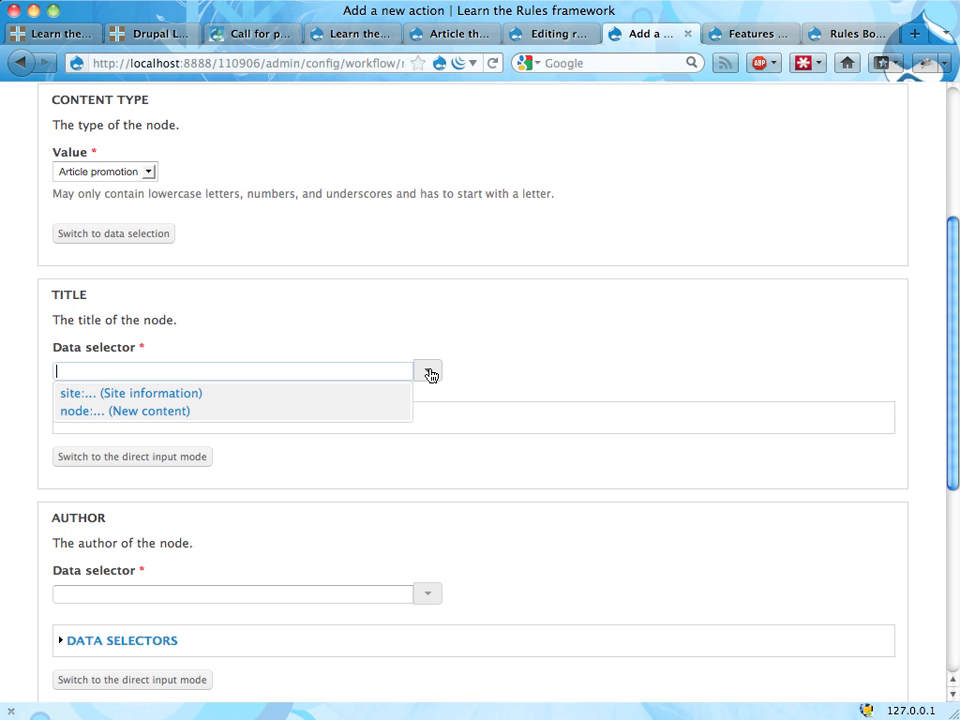
{"action": "left_click", "coordinate": [302, 416]}
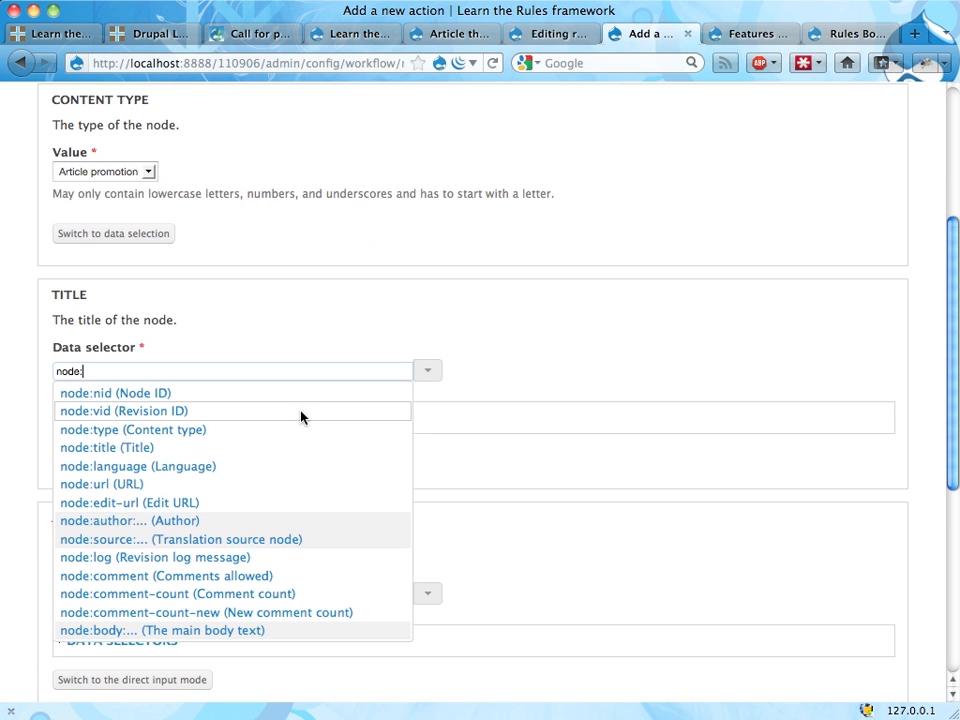
{"action": "left_click", "coordinate": [274, 449]}
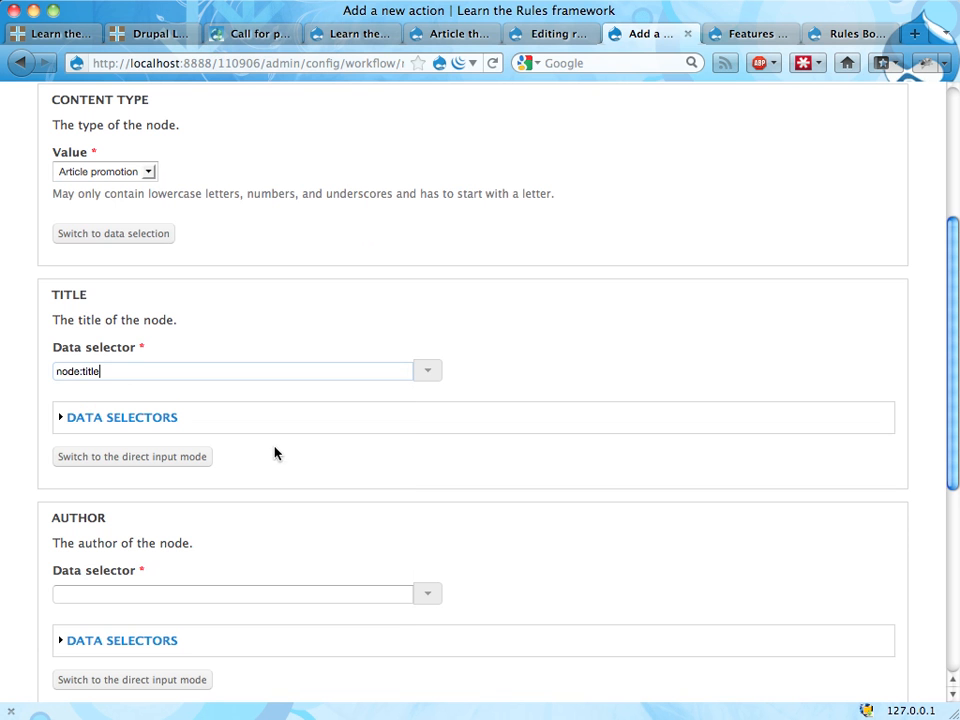
Step: Set the new entity's author to the data selector node:author
{"action": "scroll", "coordinate": [182, 373], "scroll_direction": "down", "scroll_amount": 5}
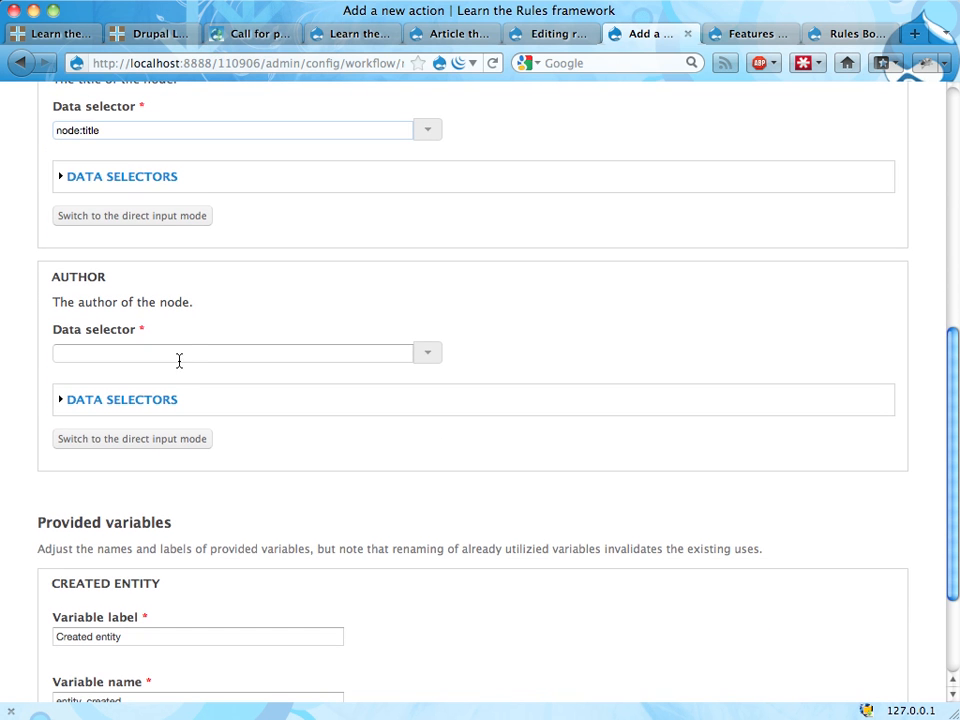
{"action": "left_click", "coordinate": [426, 353]}
{"action": "left_click", "coordinate": [291, 392]}
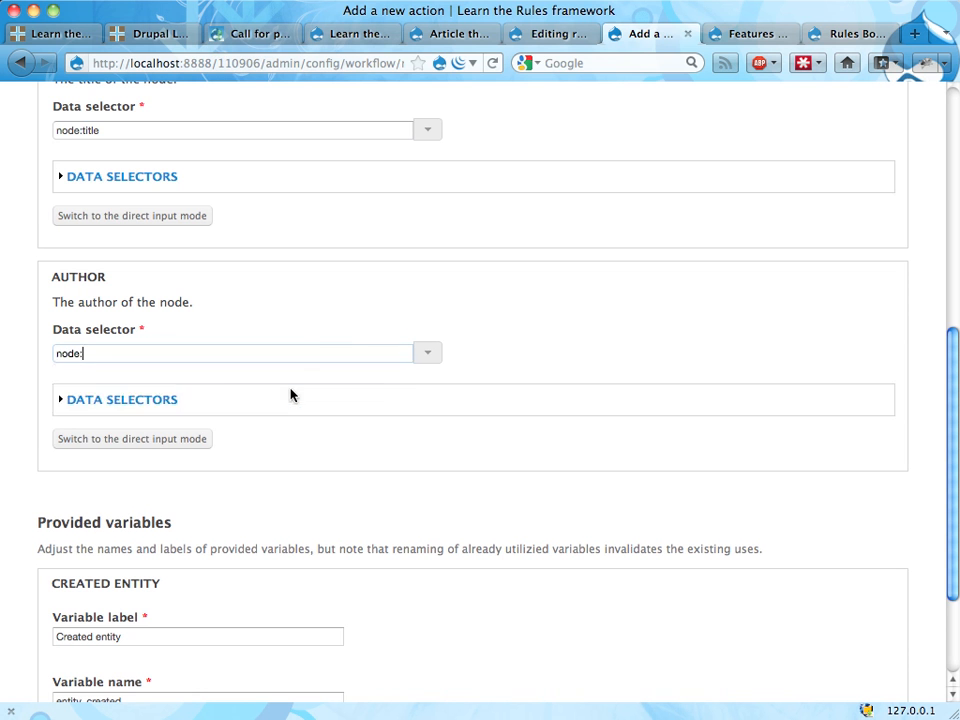
{"action": "left_click", "coordinate": [270, 379]}
Step: Label the created entity variable "Promotion" with variable name "promotion", and save the action
{"action": "scroll", "coordinate": [475, 398], "scroll_direction": "down", "scroll_amount": 3}
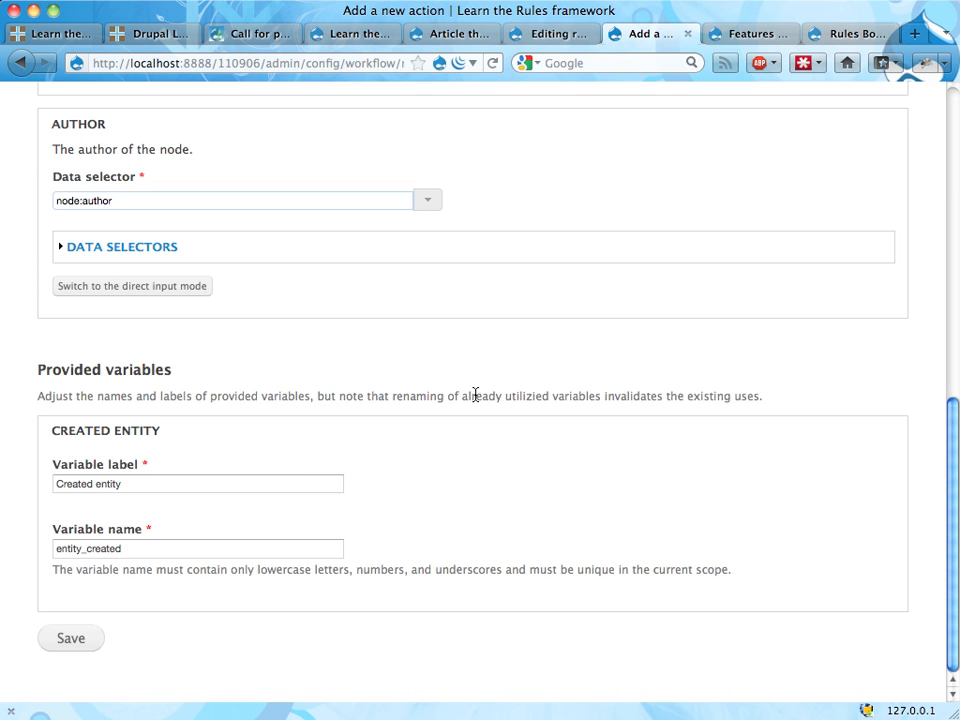
{"action": "triple_click", "coordinate": [272, 487]}
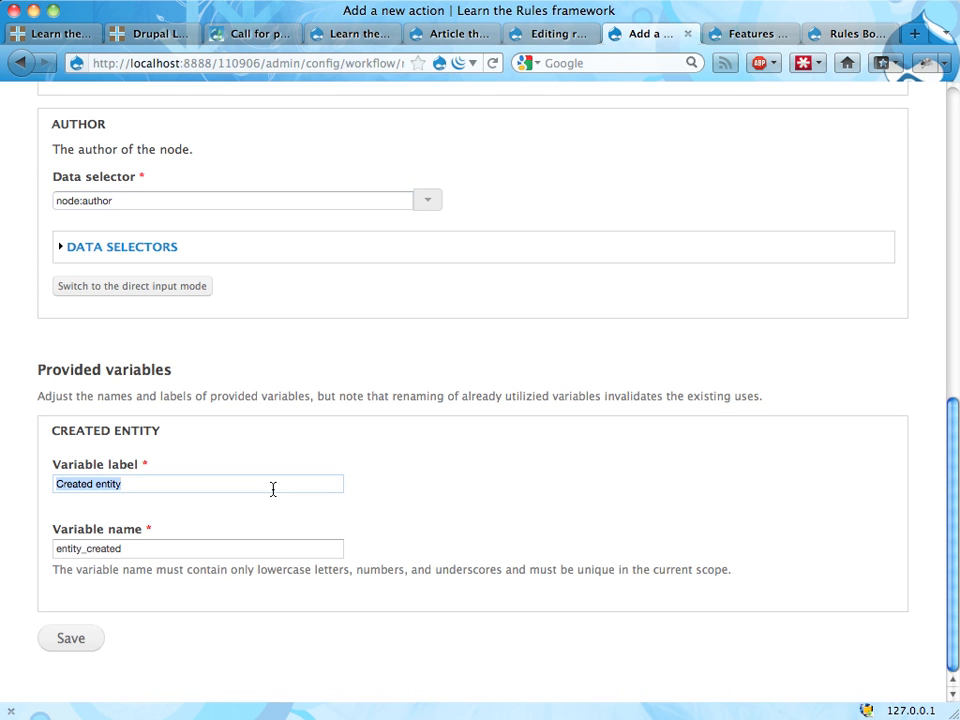
{"action": "type", "text": "Promotion"}
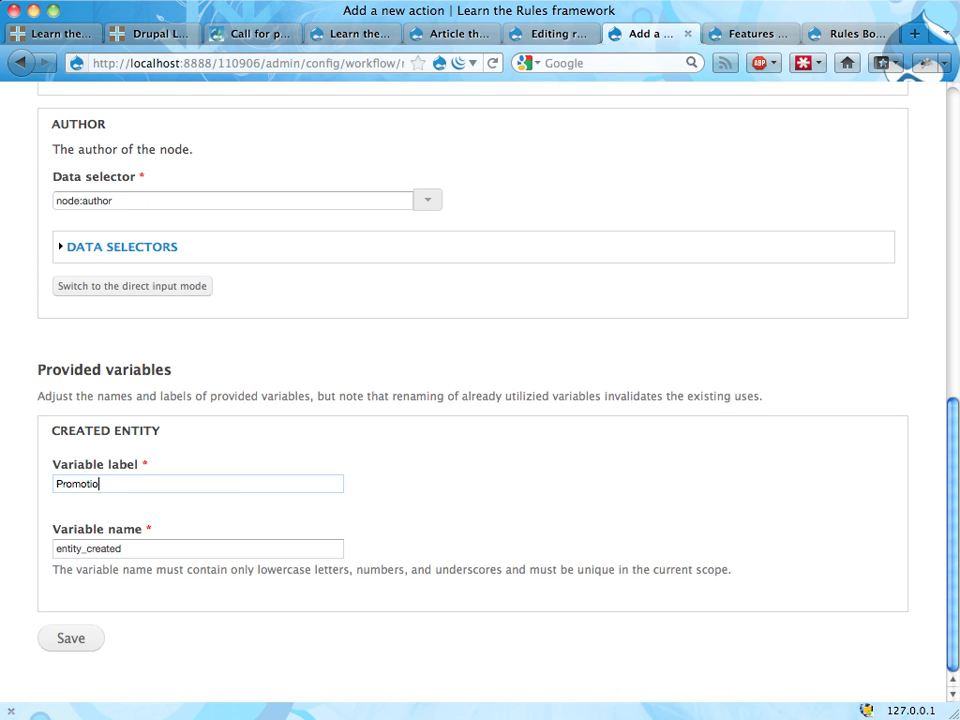
{"action": "key", "text": "Tab"}
{"action": "type", "text": "promotion"}
{"action": "key", "text": "Tab"}
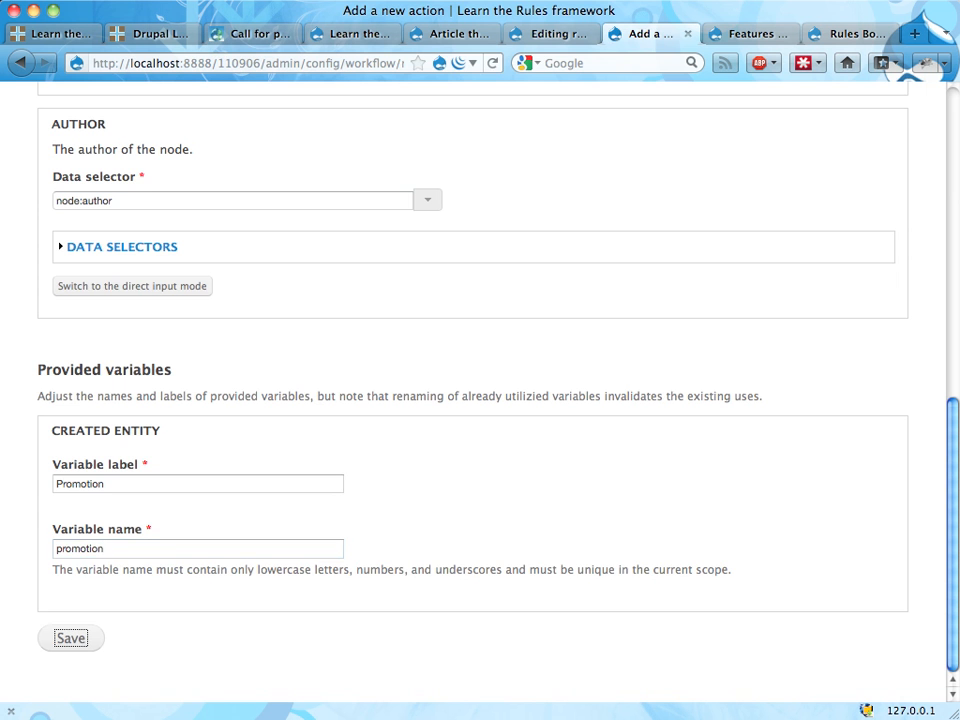
{"action": "key", "text": "Return"}
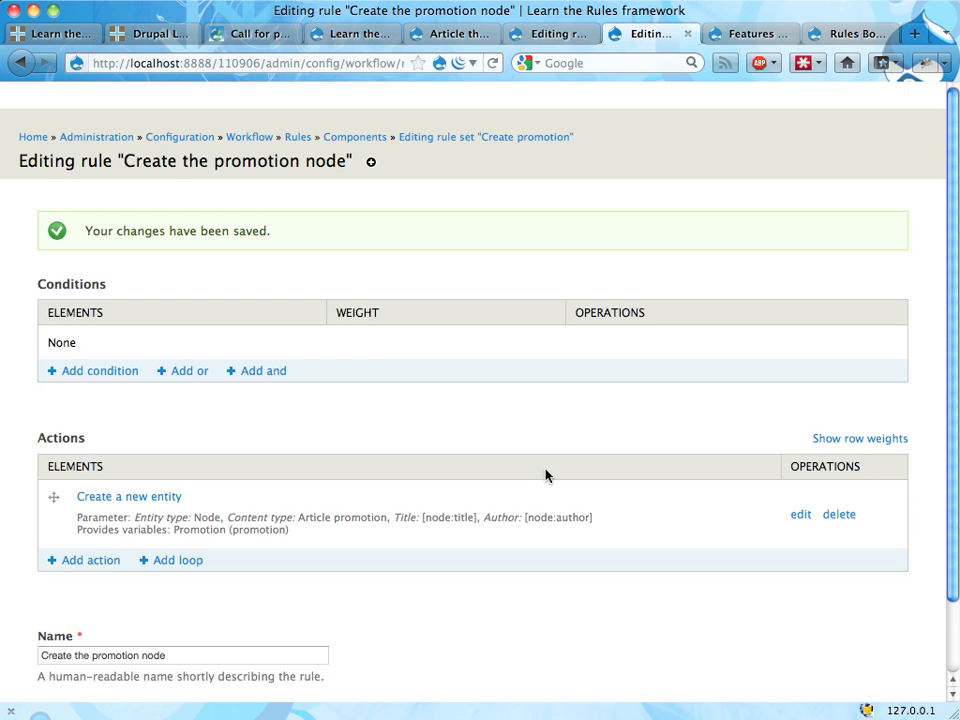
Step: Examine the field list of the Article promotion content type, including Title, Text, Image and Article
{"action": "scroll", "coordinate": [391, 361], "scroll_direction": "down", "scroll_amount": 2}
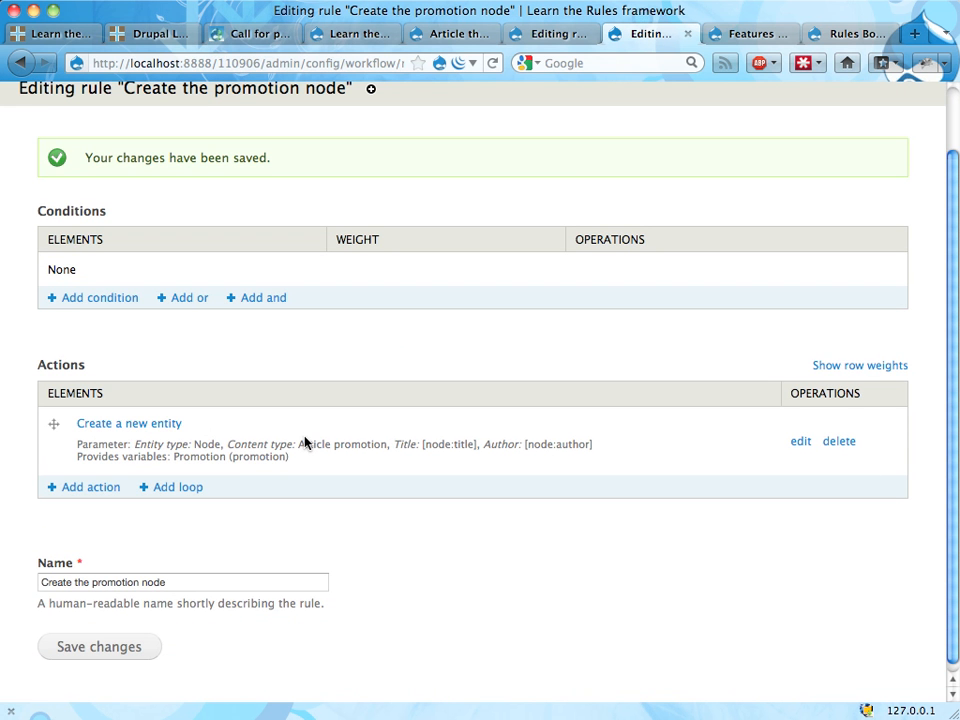
{"action": "scroll", "coordinate": [305, 443], "scroll_direction": "up", "scroll_amount": 2}
{"action": "mouse_move", "coordinate": [210, 105]}
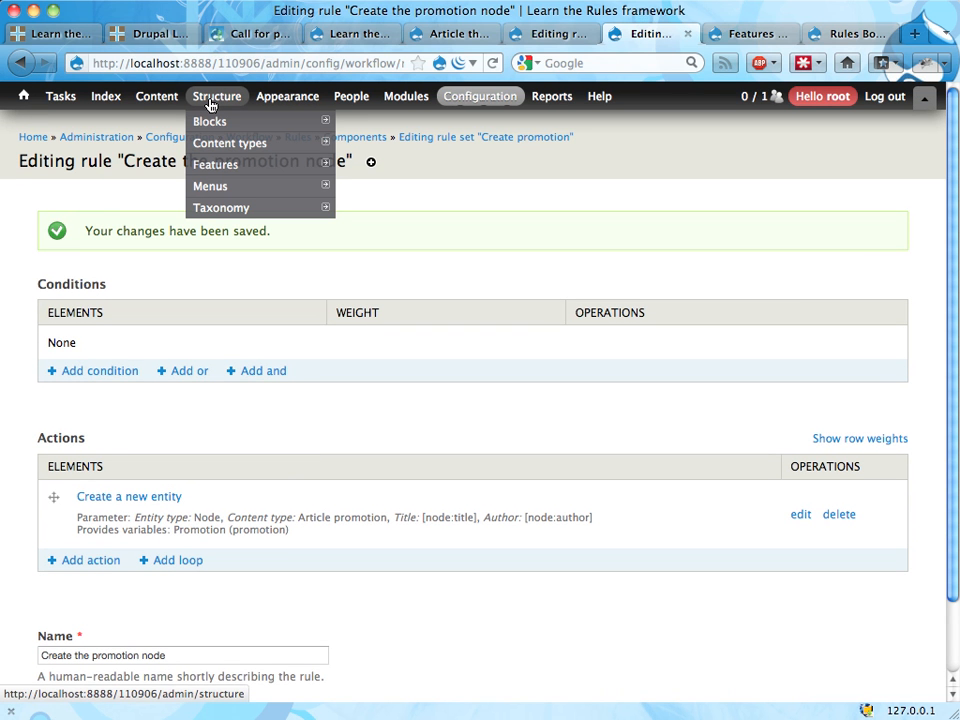
{"action": "mouse_move", "coordinate": [206, 149]}
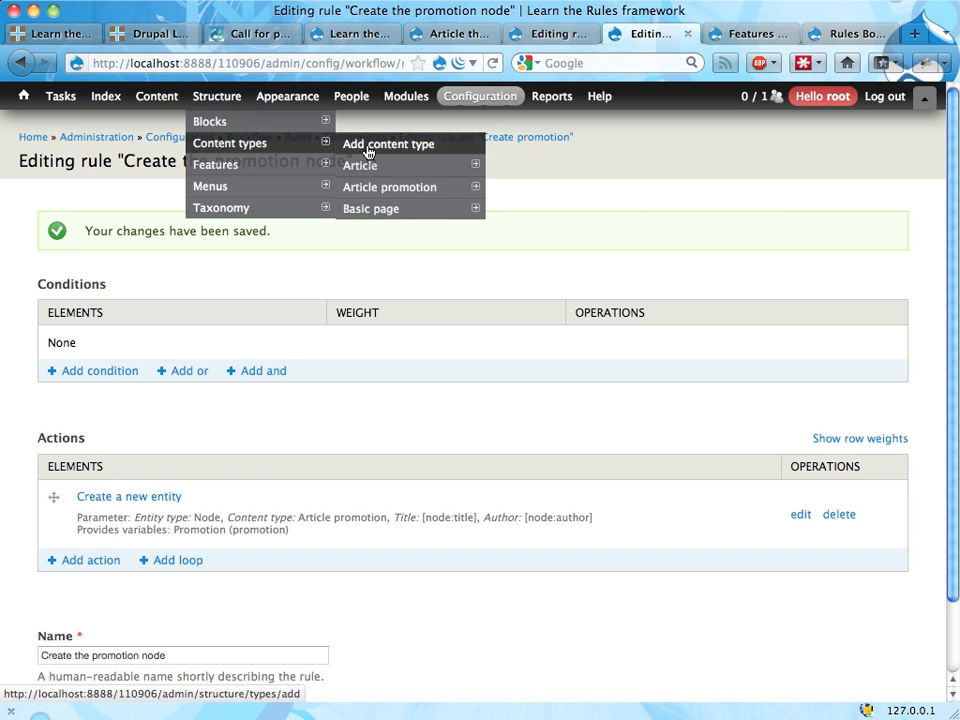
{"action": "mouse_move", "coordinate": [385, 189]}
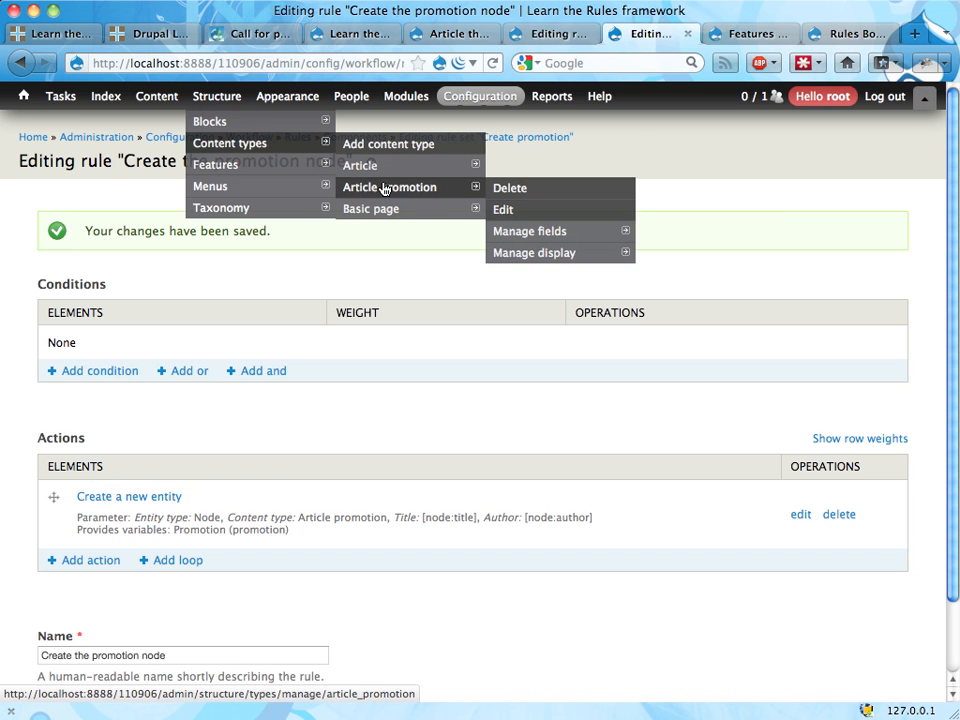
{"action": "left_click", "coordinate": [508, 233]}
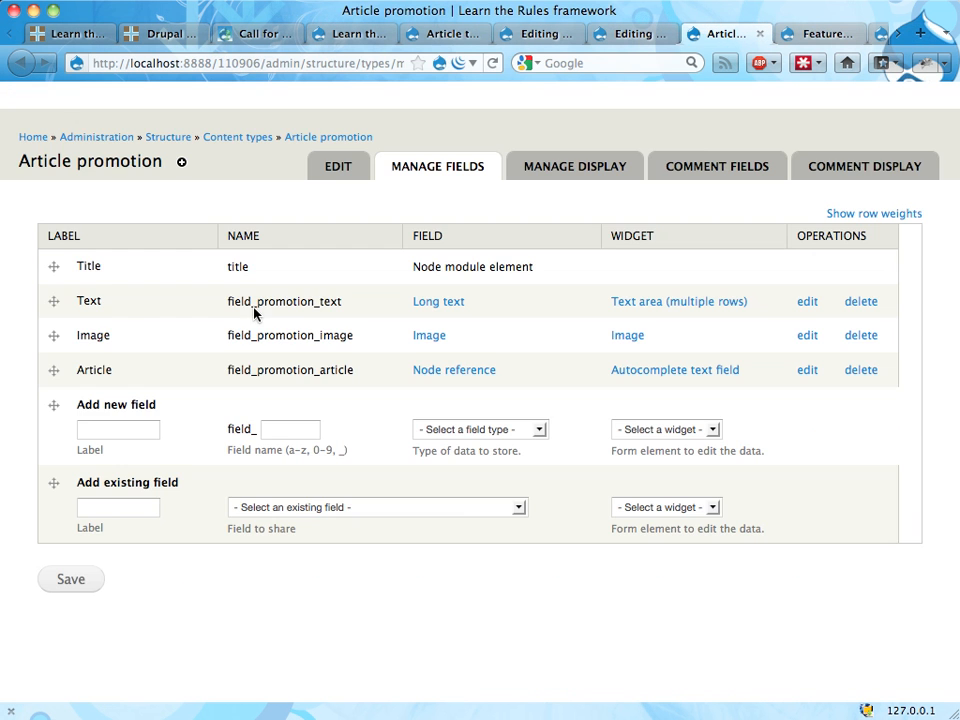
{"action": "double_click", "coordinate": [89, 267]}
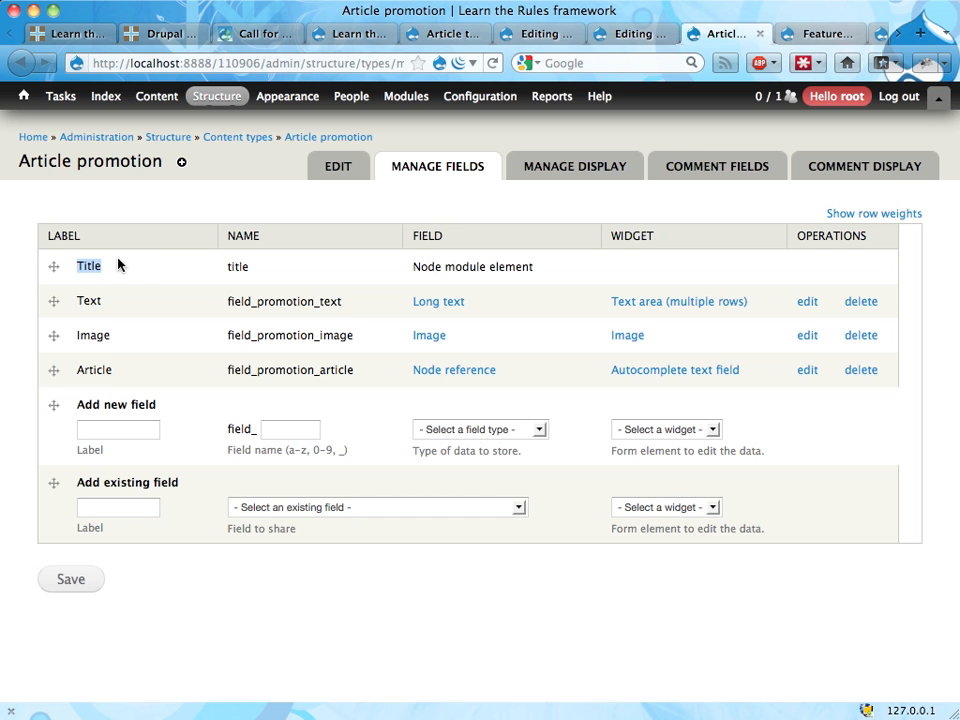
{"action": "double_click", "coordinate": [90, 302]}
{"action": "double_click", "coordinate": [93, 336]}
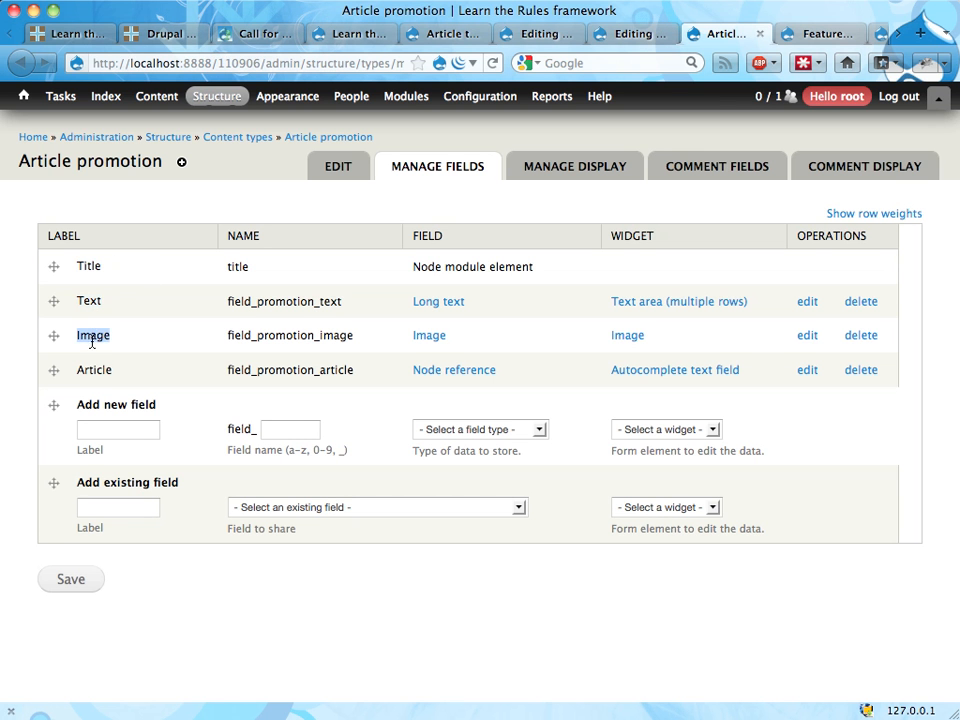
{"action": "double_click", "coordinate": [92, 371]}
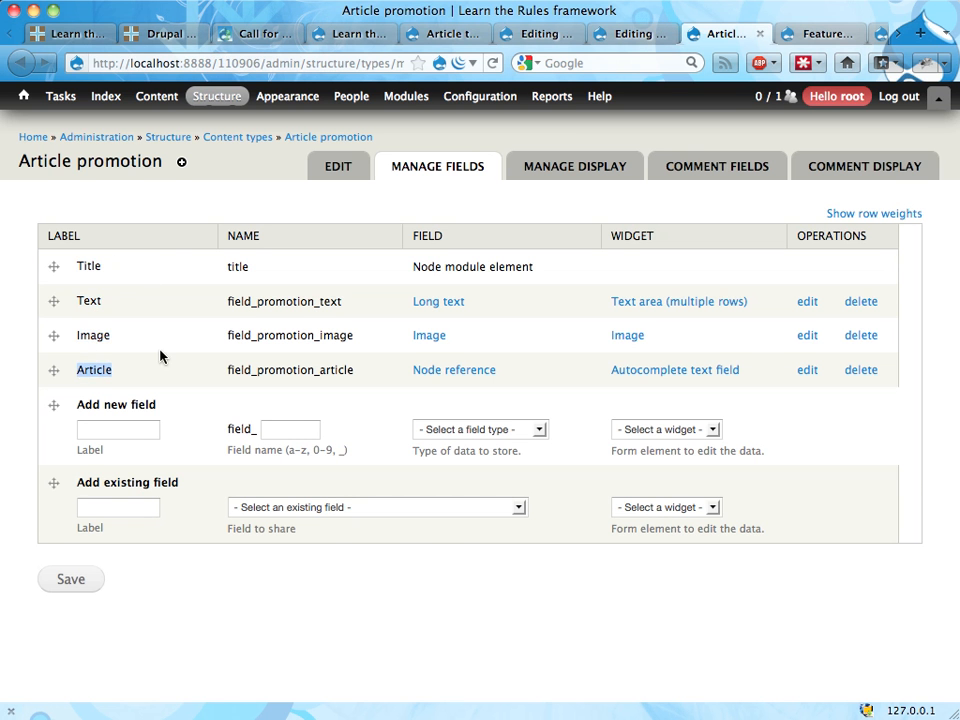
Step: Add a "Content is of type" condition to the promotion rule, checking node for the Article content type, and save it
{"action": "key", "text": "ctrl+shift+Tab"}
{"action": "scroll", "coordinate": [293, 337], "scroll_direction": "down", "scroll_amount": 2}
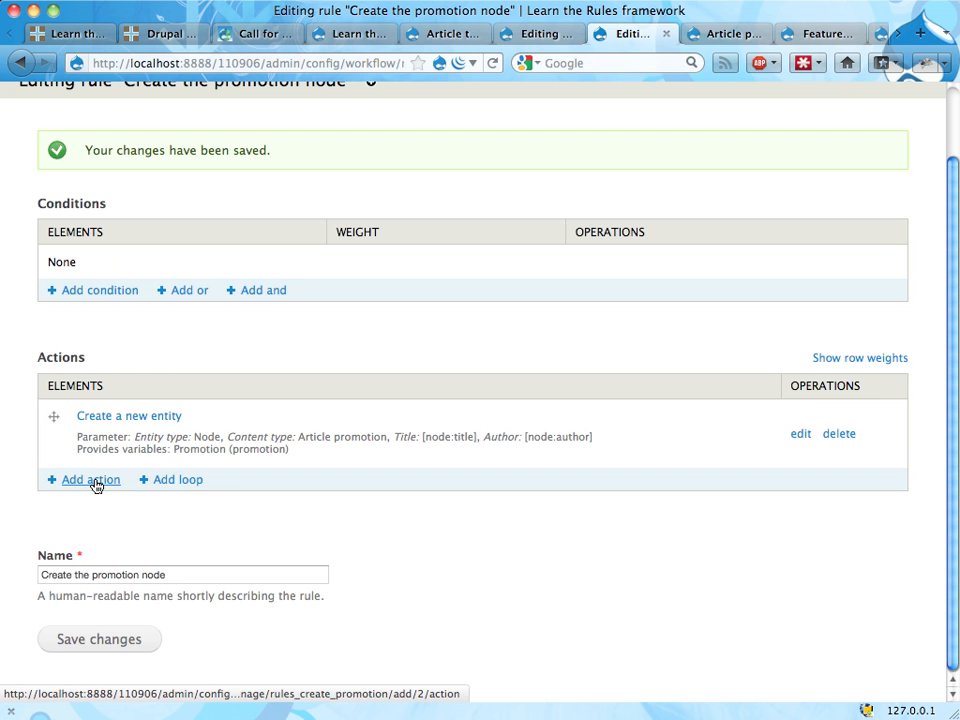
{"action": "left_click", "coordinate": [100, 291]}
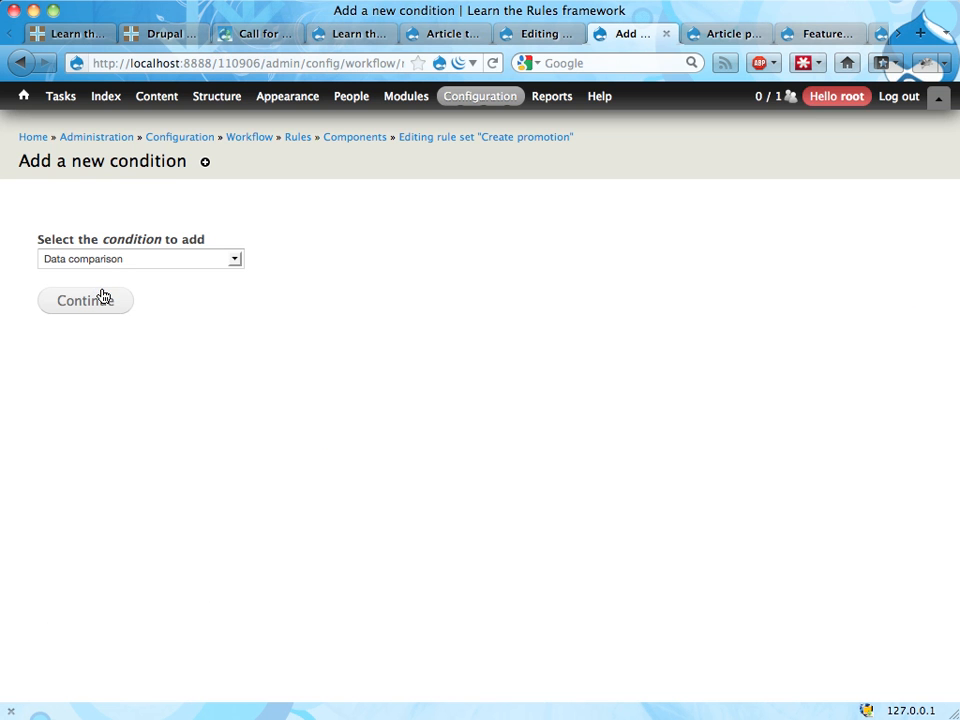
{"action": "left_click", "coordinate": [106, 259]}
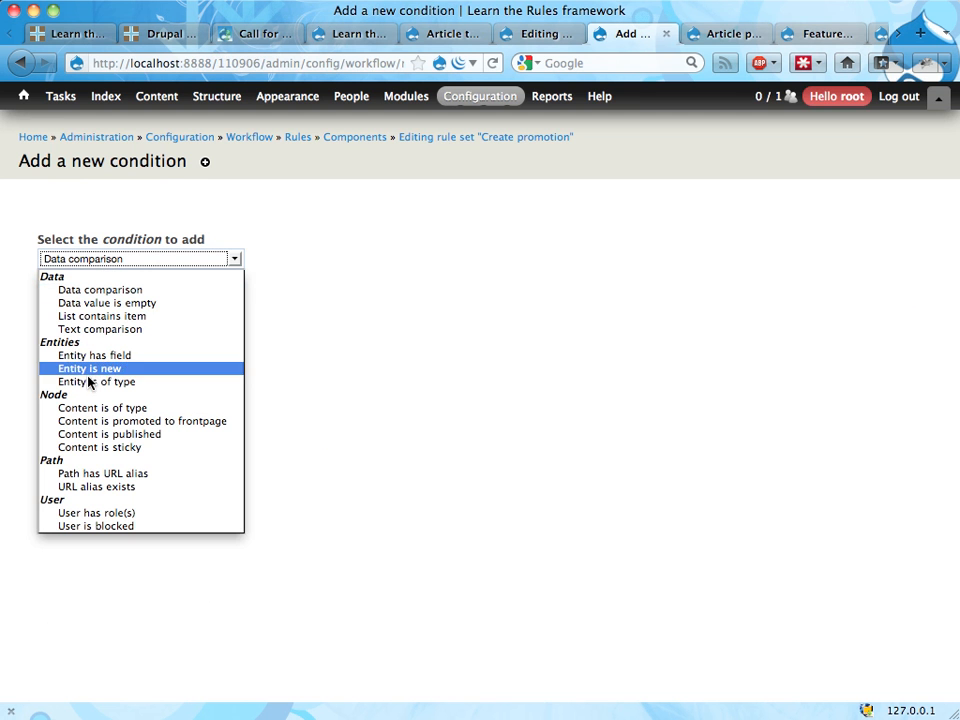
{"action": "left_click", "coordinate": [86, 416]}
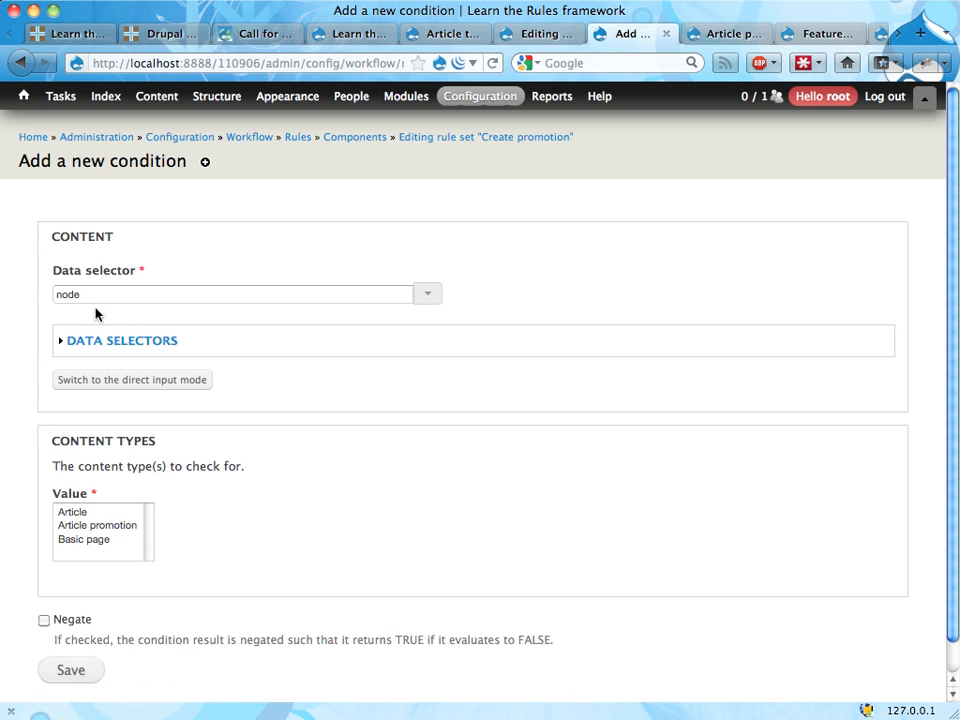
{"action": "left_click", "coordinate": [76, 512]}
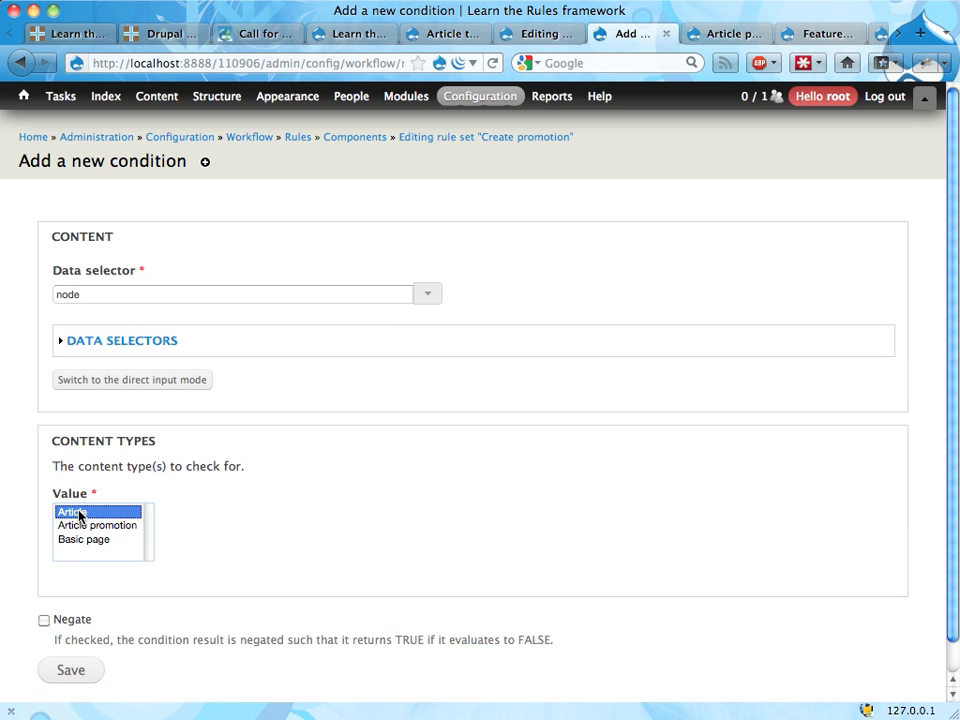
{"action": "left_click", "coordinate": [61, 671]}
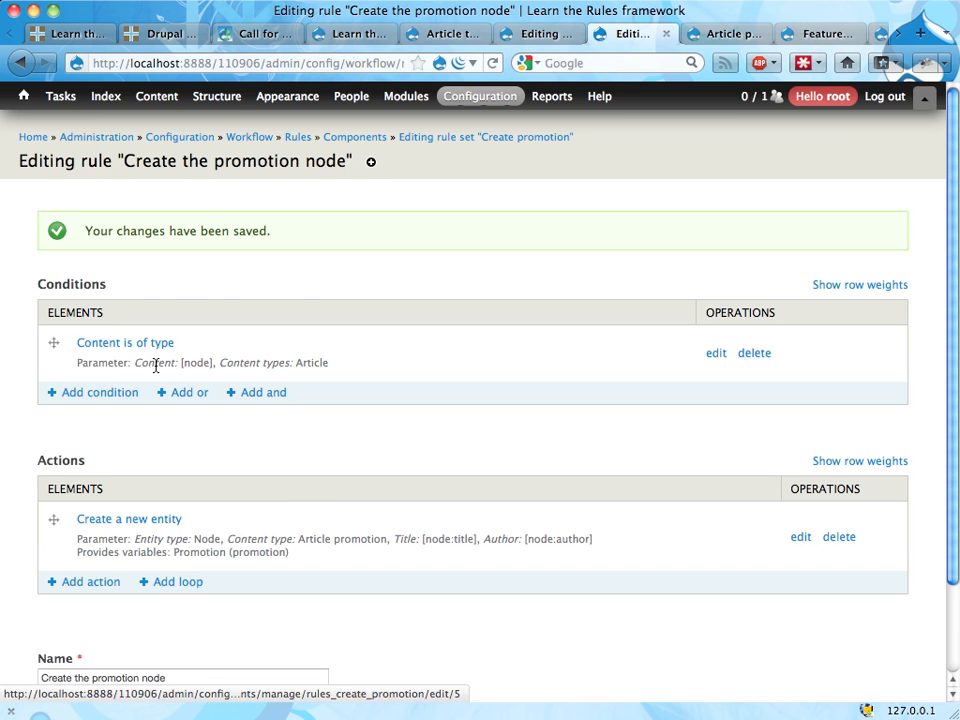
{"action": "scroll", "coordinate": [251, 365], "scroll_direction": "down", "scroll_amount": 2}
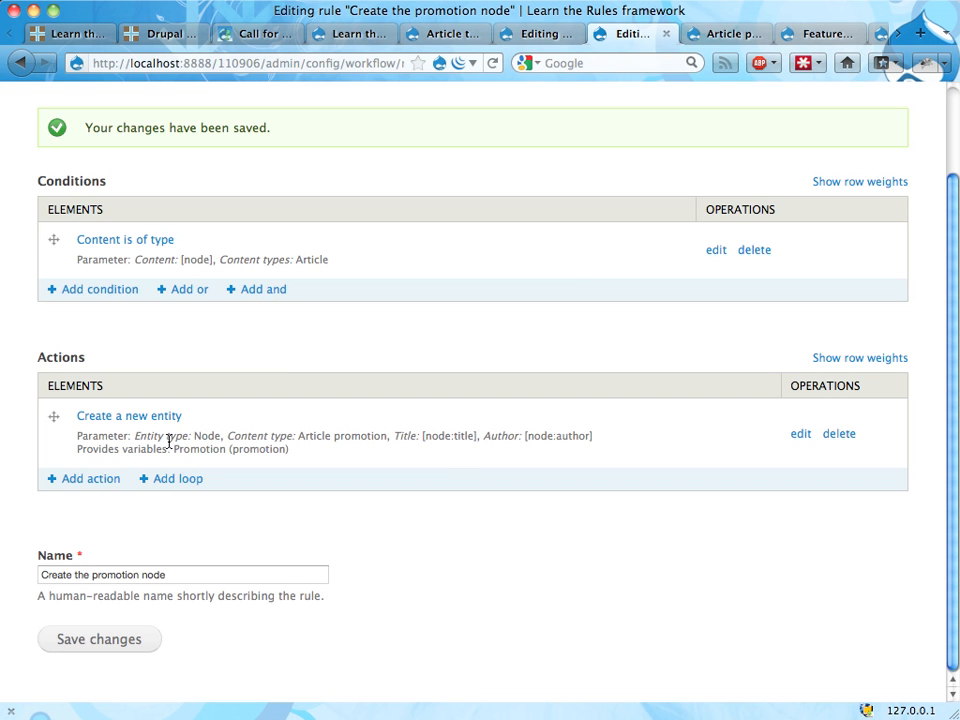
{"action": "left_click", "coordinate": [90, 480]}
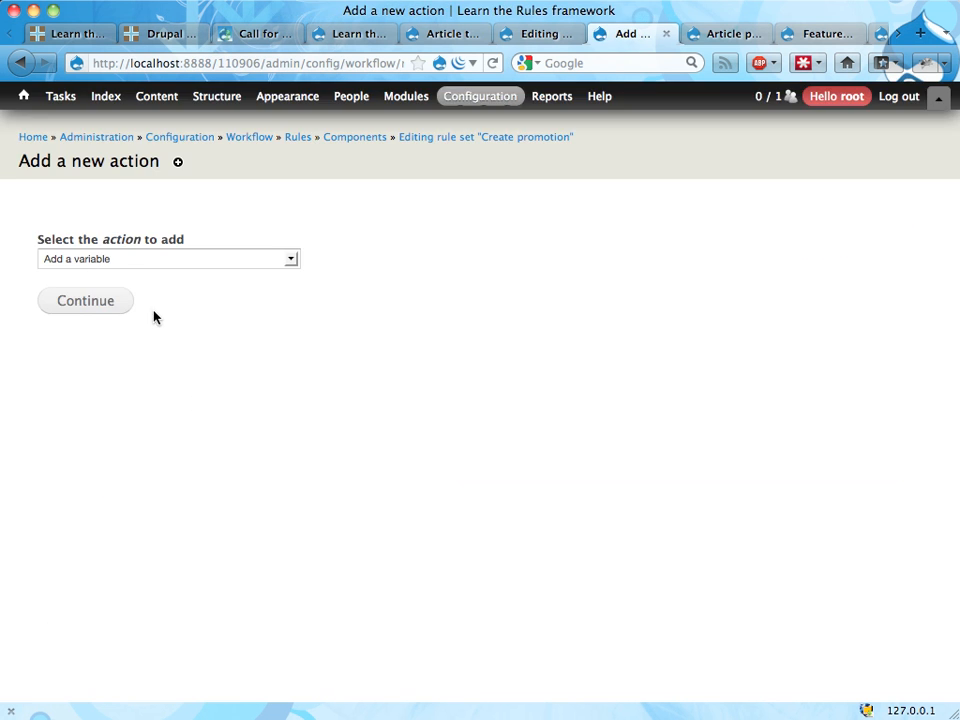
{"action": "left_click", "coordinate": [163, 259]}
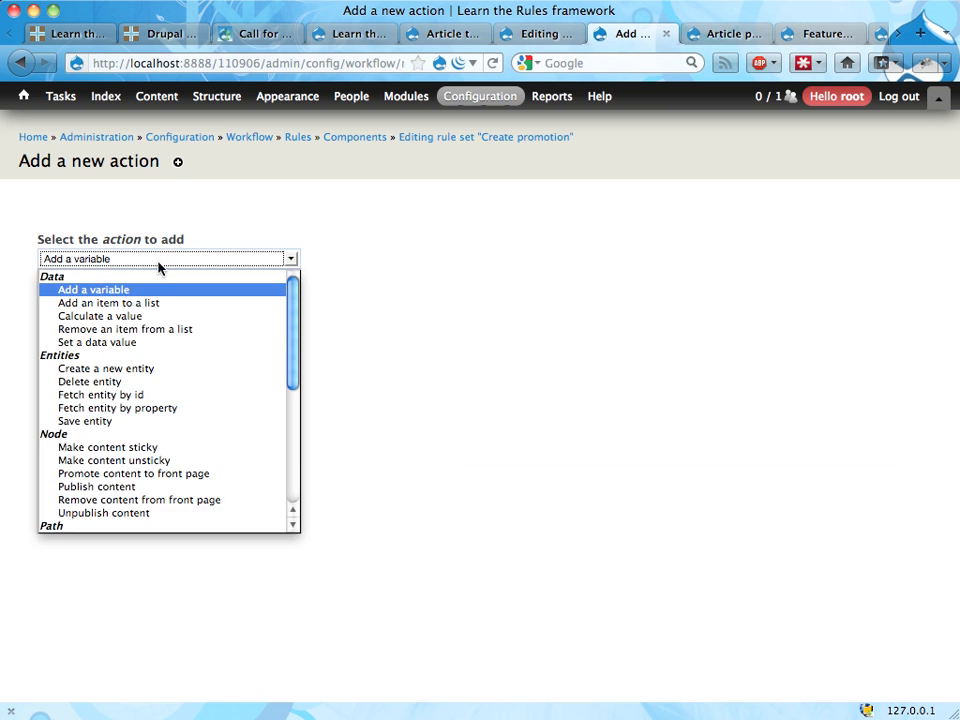
{"action": "left_click", "coordinate": [128, 347]}
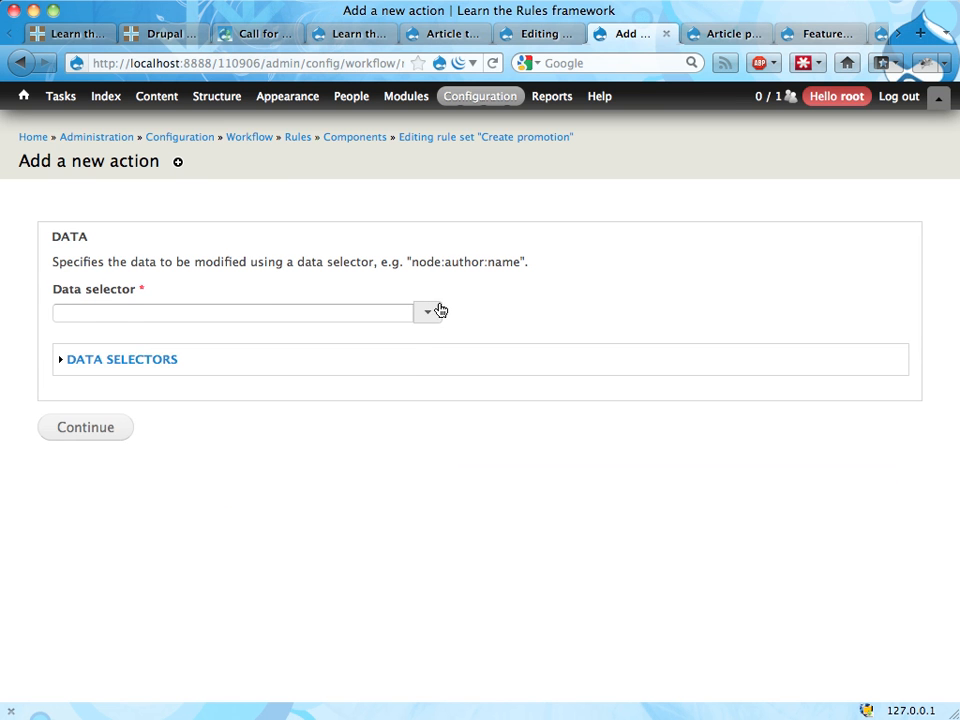
{"action": "left_click", "coordinate": [430, 312]}
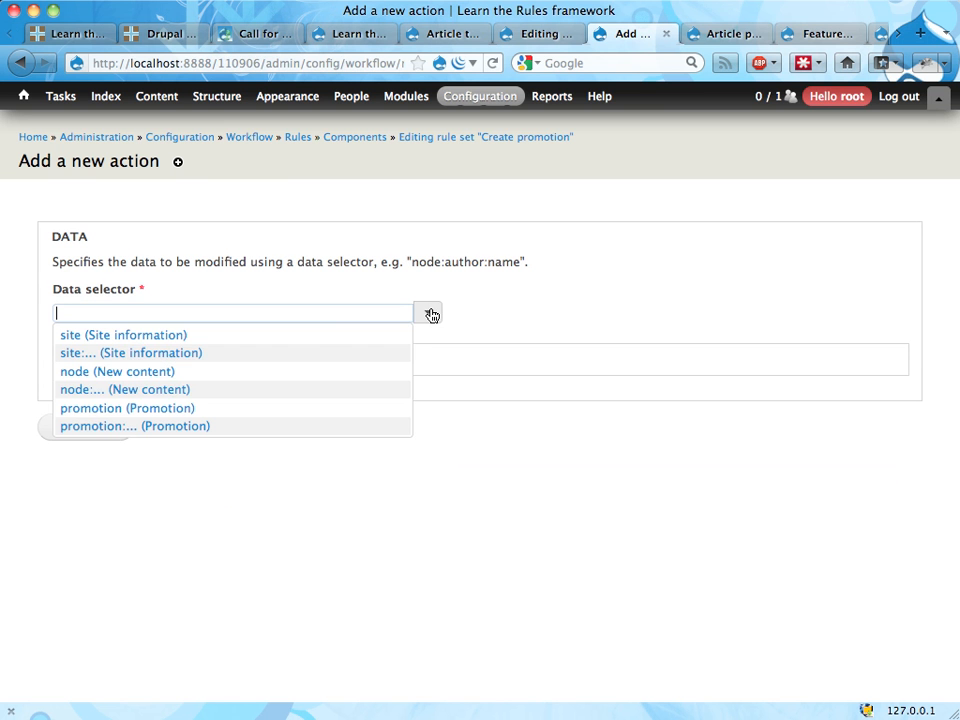
{"action": "left_click", "coordinate": [253, 409]}
{"action": "left_click", "coordinate": [96, 430]}
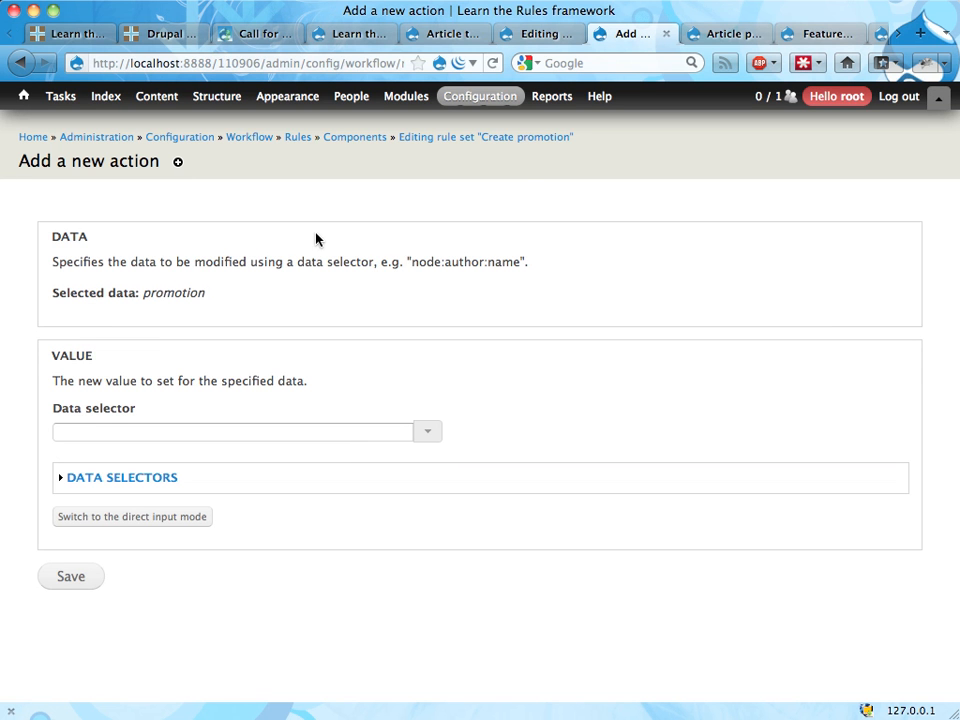
{"action": "left_click", "coordinate": [521, 147]}
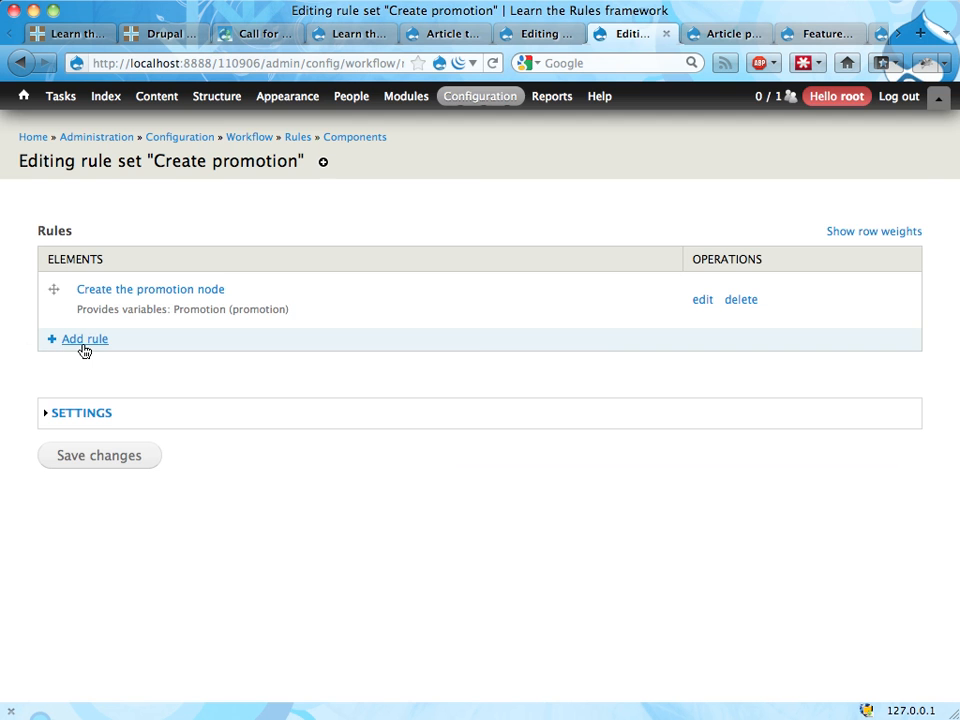
{"action": "left_click", "coordinate": [80, 341]}
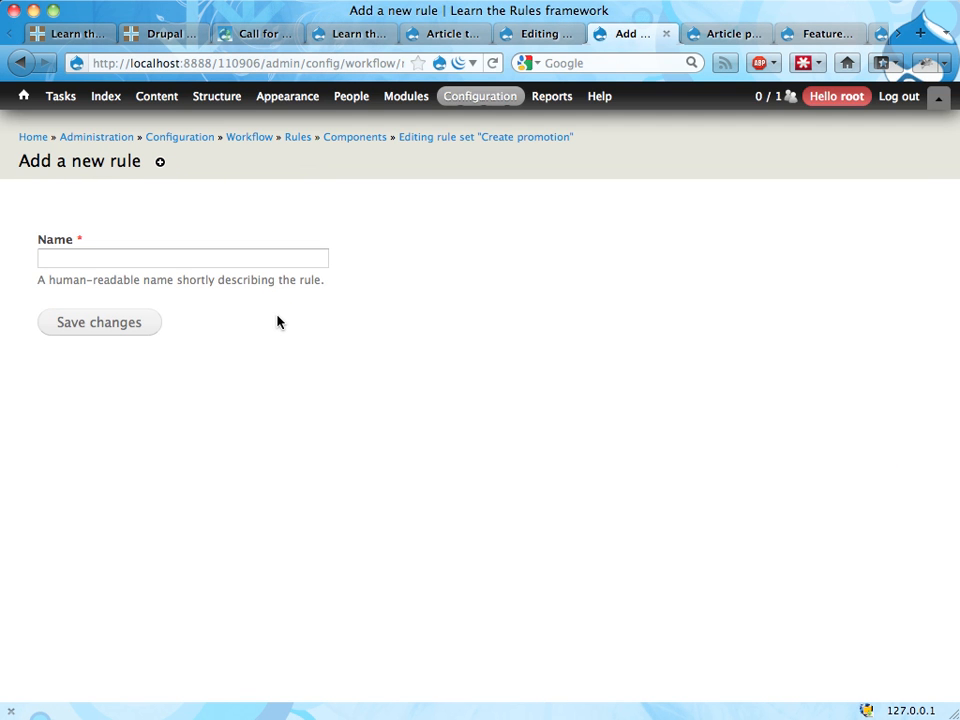
{"action": "key", "text": "super+Left"}
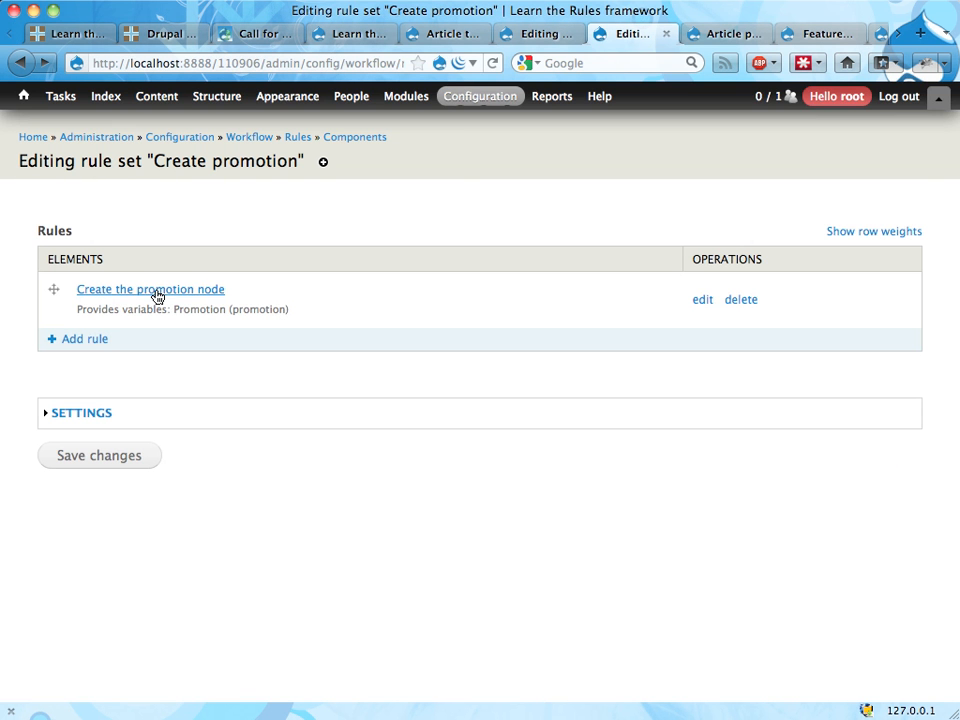
Step: In the "Create the promotion node" rule, add a "Set a data value" action targeting promotion:field-promotion-article
{"action": "left_click", "coordinate": [157, 296]}
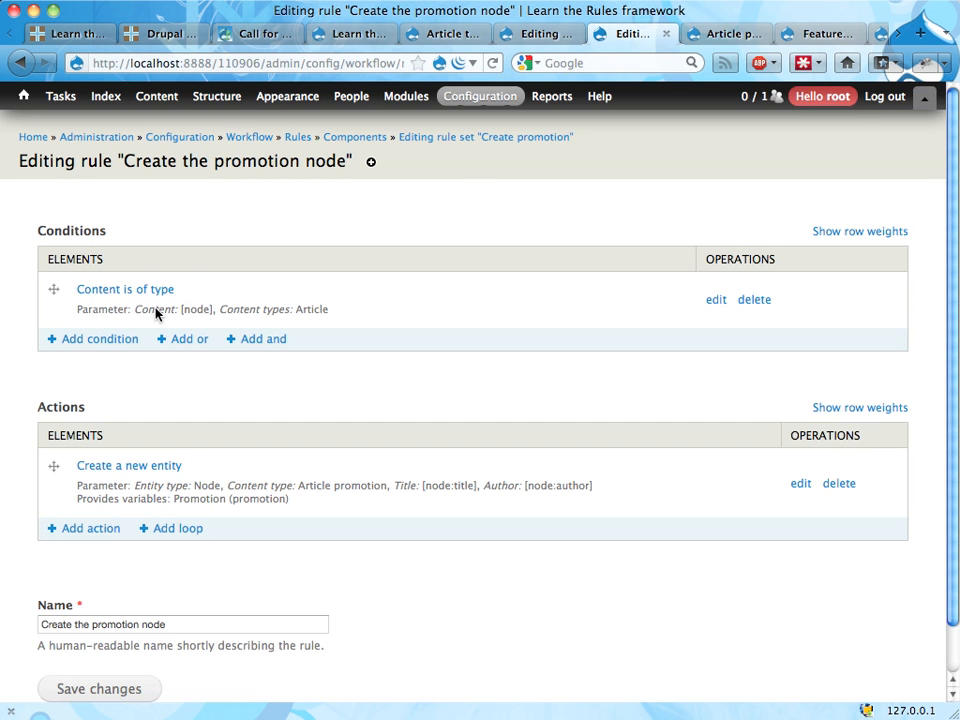
{"action": "left_click", "coordinate": [89, 530]}
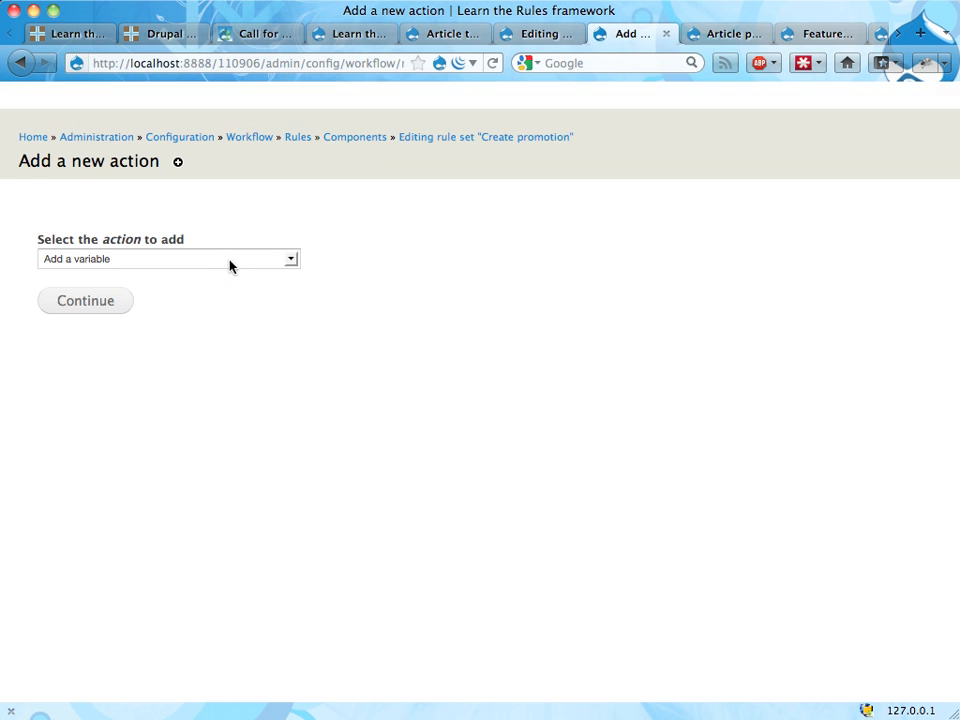
{"action": "left_click", "coordinate": [204, 264]}
{"action": "left_click", "coordinate": [166, 347]}
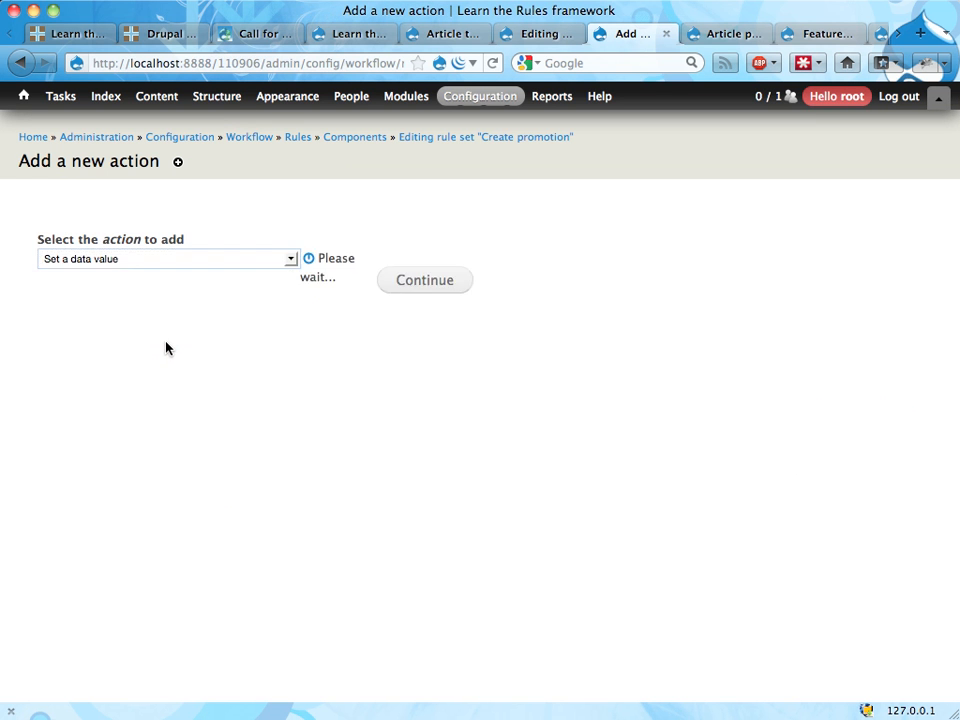
{"action": "left_click", "coordinate": [430, 315]}
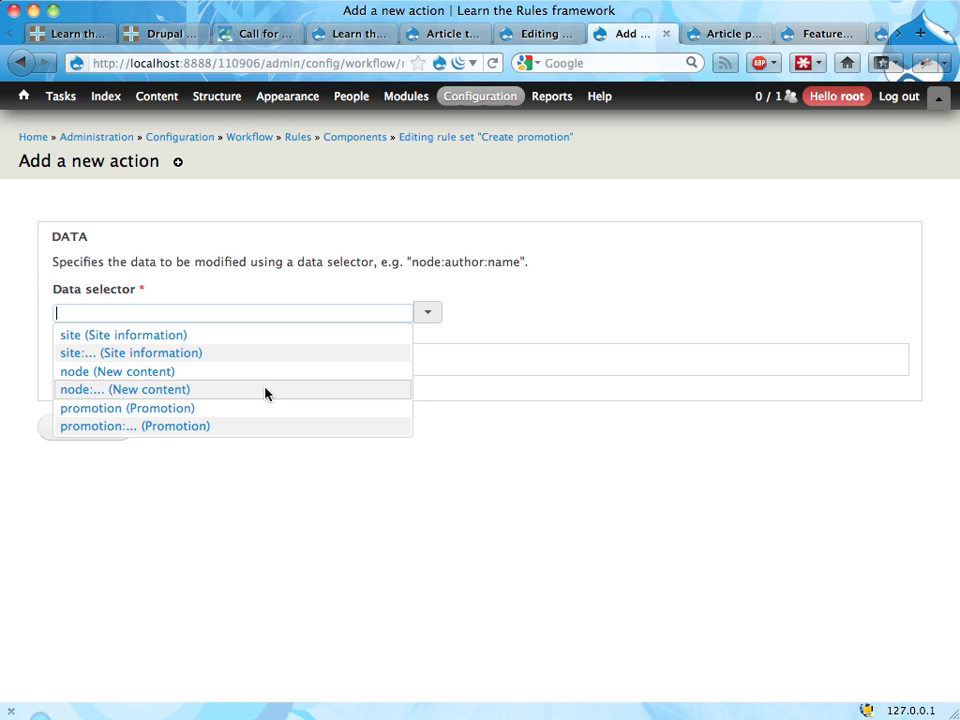
{"action": "left_click", "coordinate": [251, 426]}
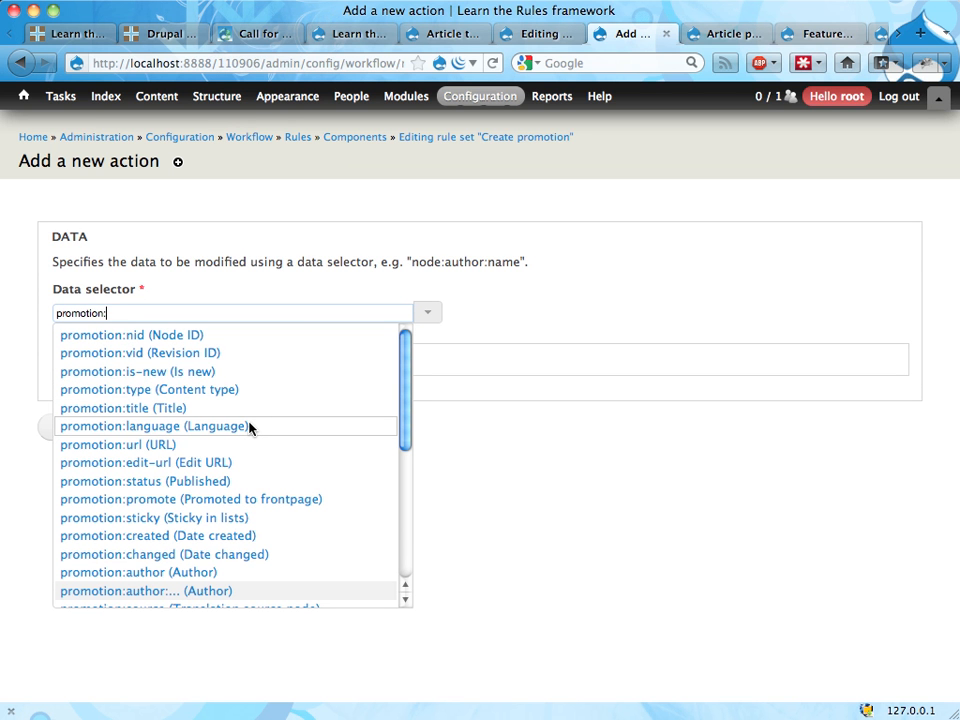
{"action": "scroll", "coordinate": [249, 428], "scroll_direction": "down", "scroll_amount": 5}
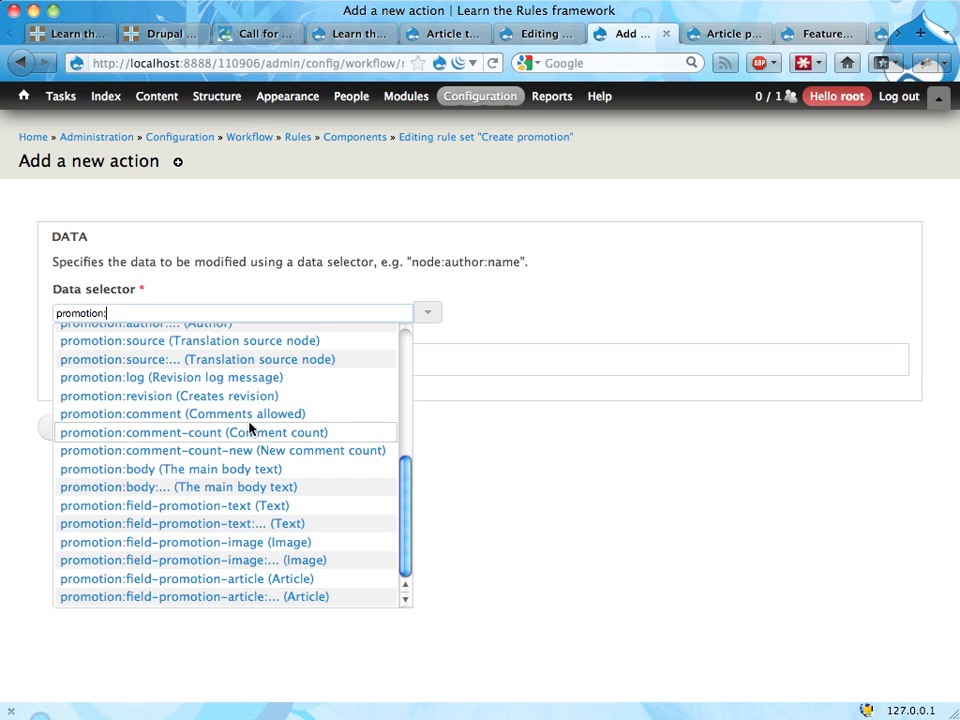
{"action": "left_click", "coordinate": [223, 585]}
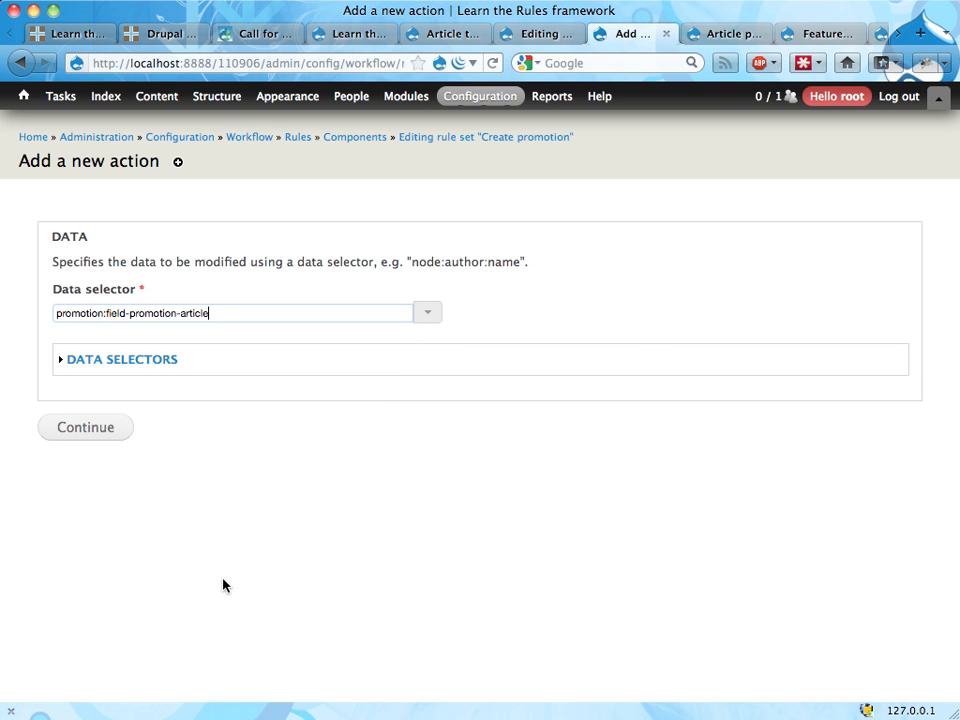
{"action": "left_click", "coordinate": [89, 431]}
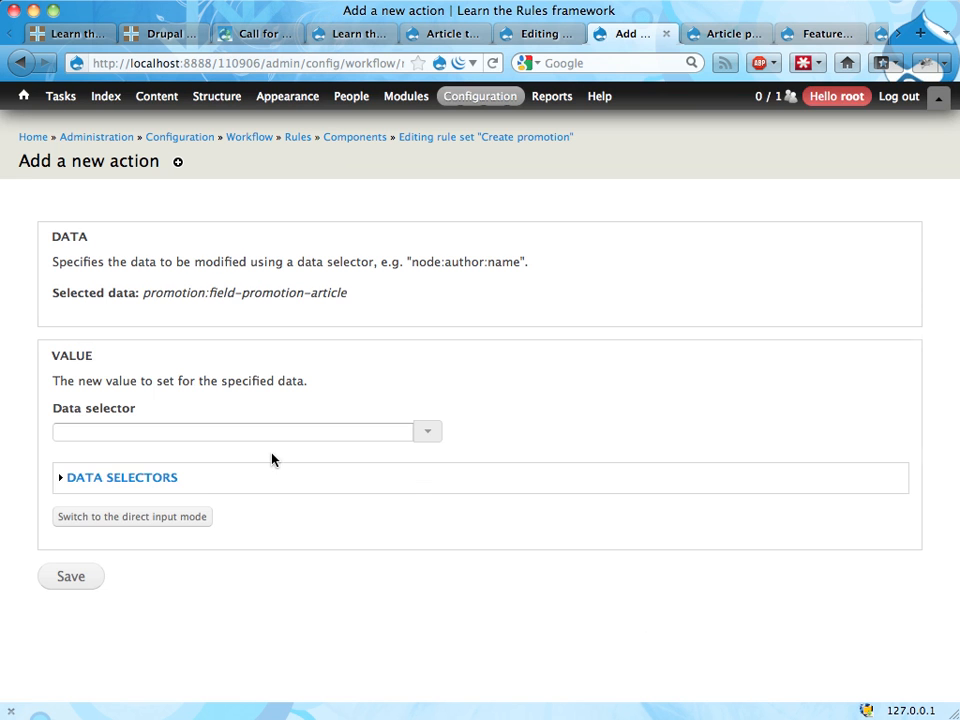
Step: Set the promotion article field's new value to the data selector node, and save the action
{"action": "left_click", "coordinate": [427, 432]}
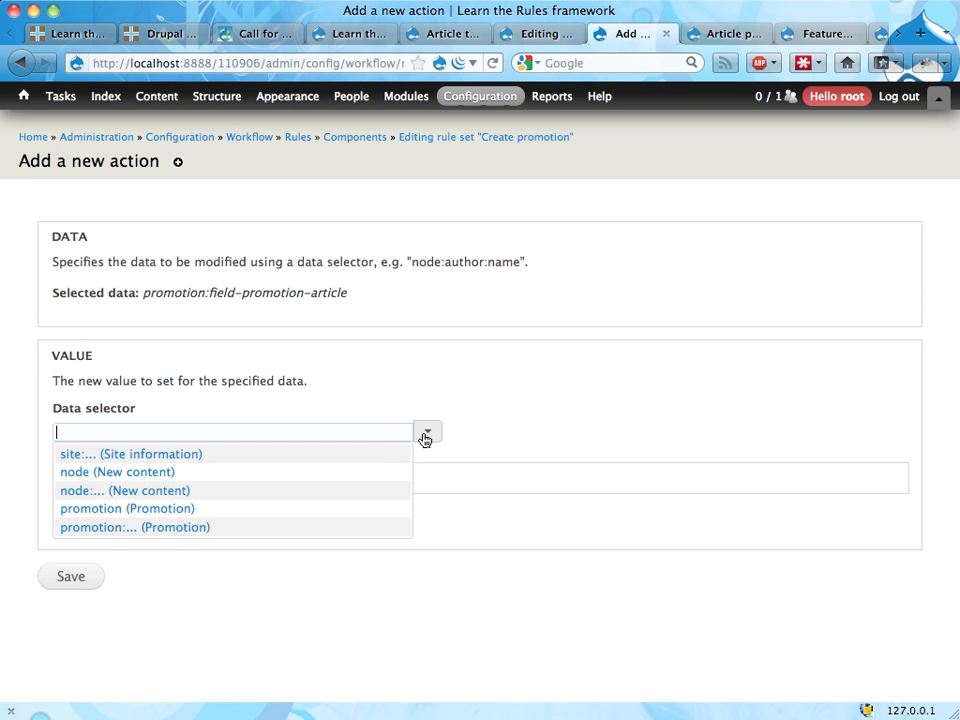
{"action": "left_click", "coordinate": [293, 477]}
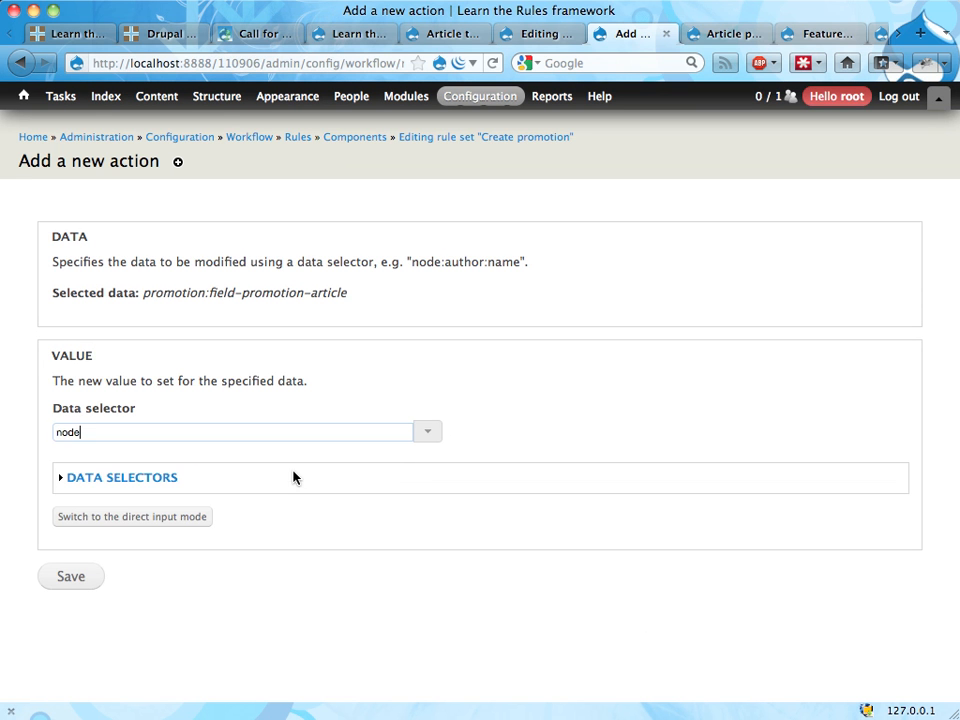
{"action": "left_click", "coordinate": [71, 577]}
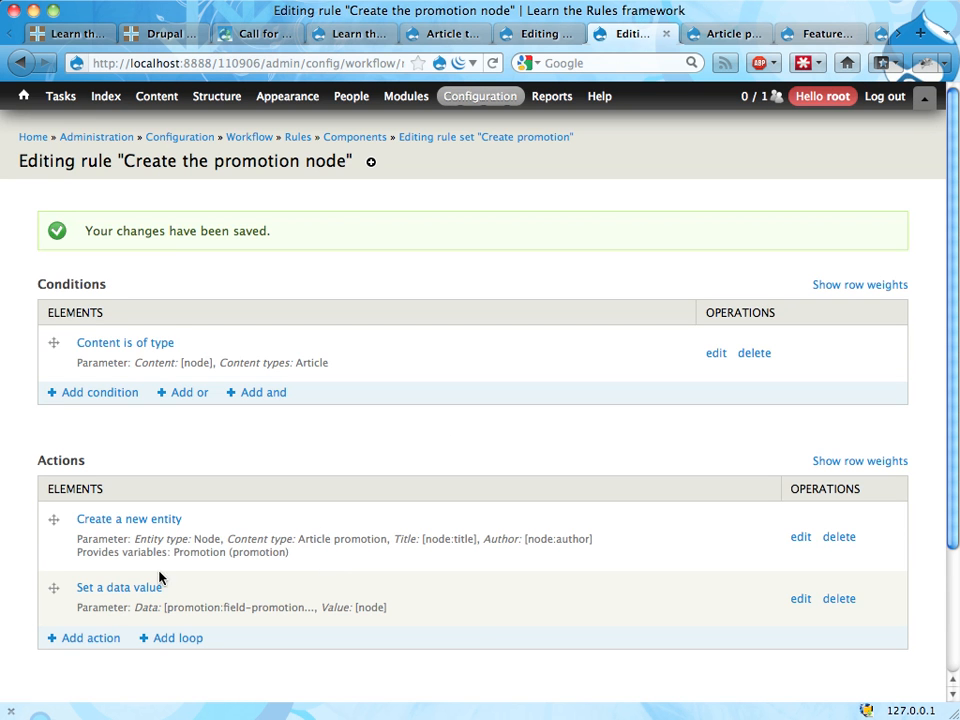
Step: Add another "Set a data value" action to the rule, targeting promotion:field-promotion-text
{"action": "left_click", "coordinate": [91, 639]}
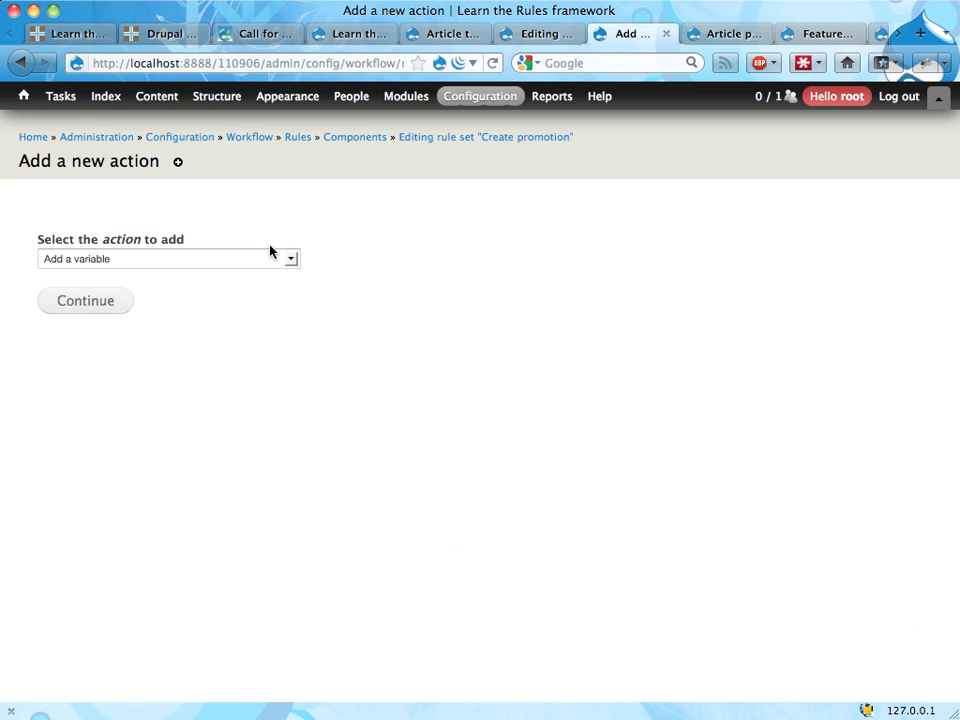
{"action": "left_click", "coordinate": [271, 255]}
{"action": "left_click", "coordinate": [222, 340]}
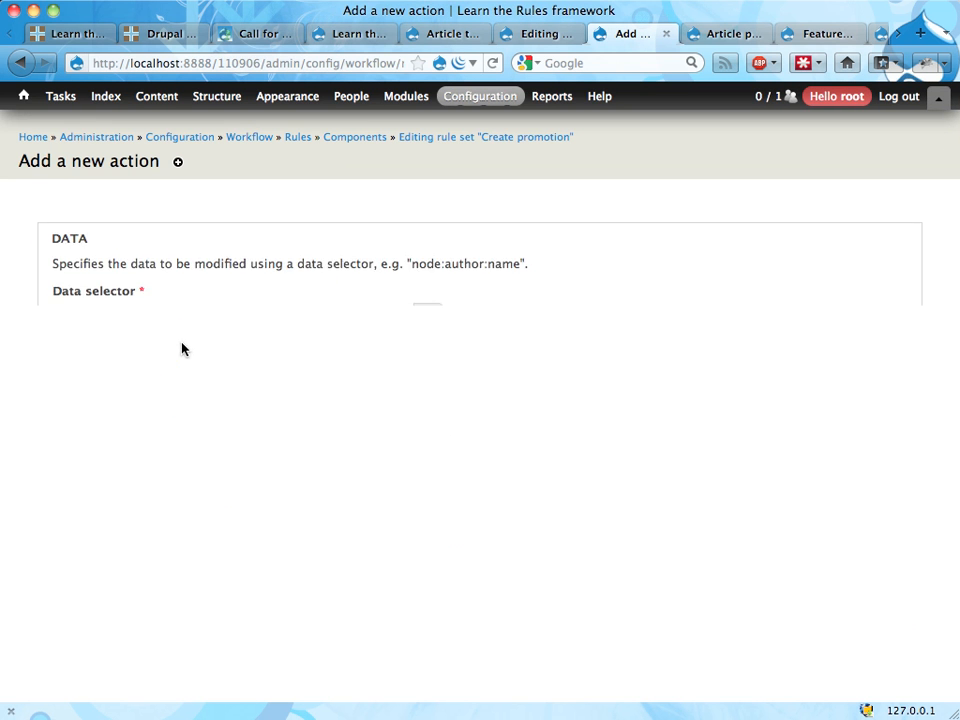
{"action": "left_click", "coordinate": [429, 313]}
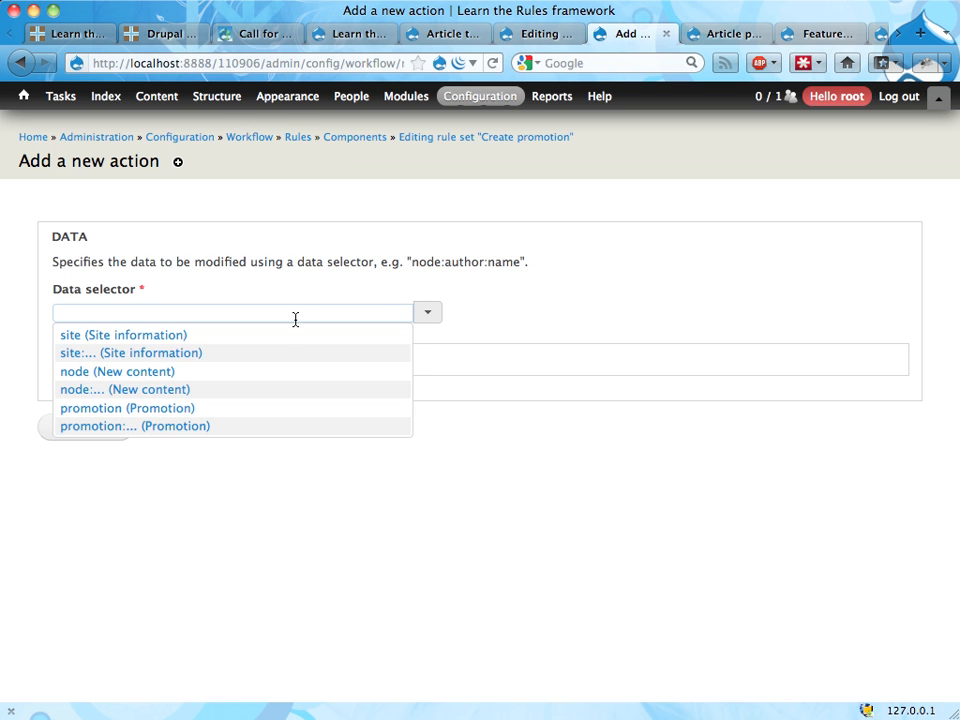
{"action": "left_click", "coordinate": [229, 425]}
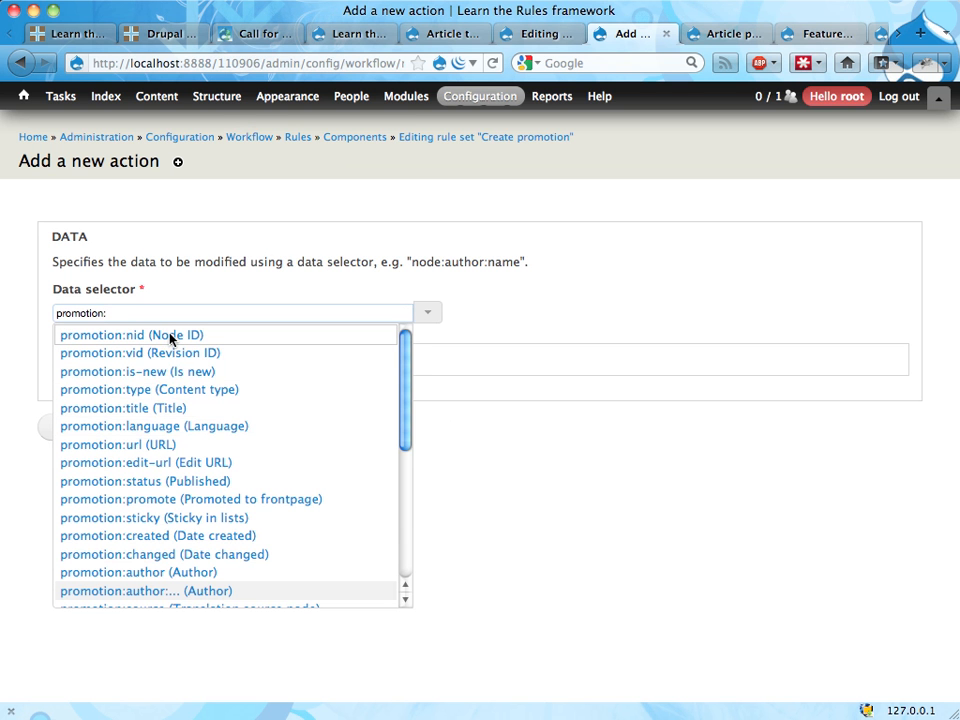
{"action": "scroll", "coordinate": [197, 451], "scroll_direction": "down", "scroll_amount": 5}
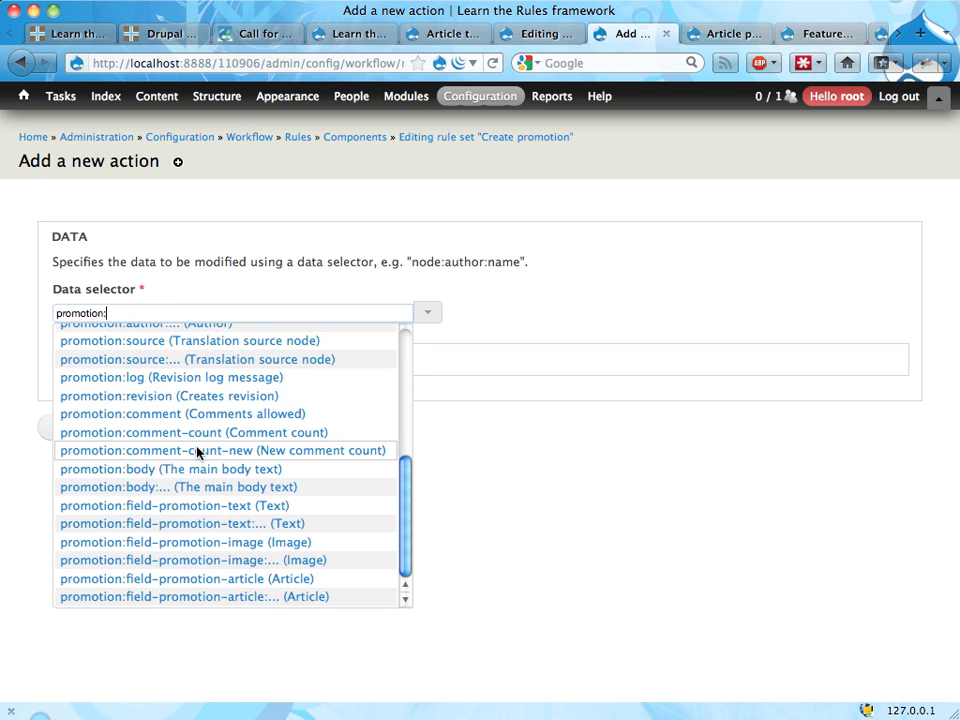
{"action": "left_click", "coordinate": [187, 507]}
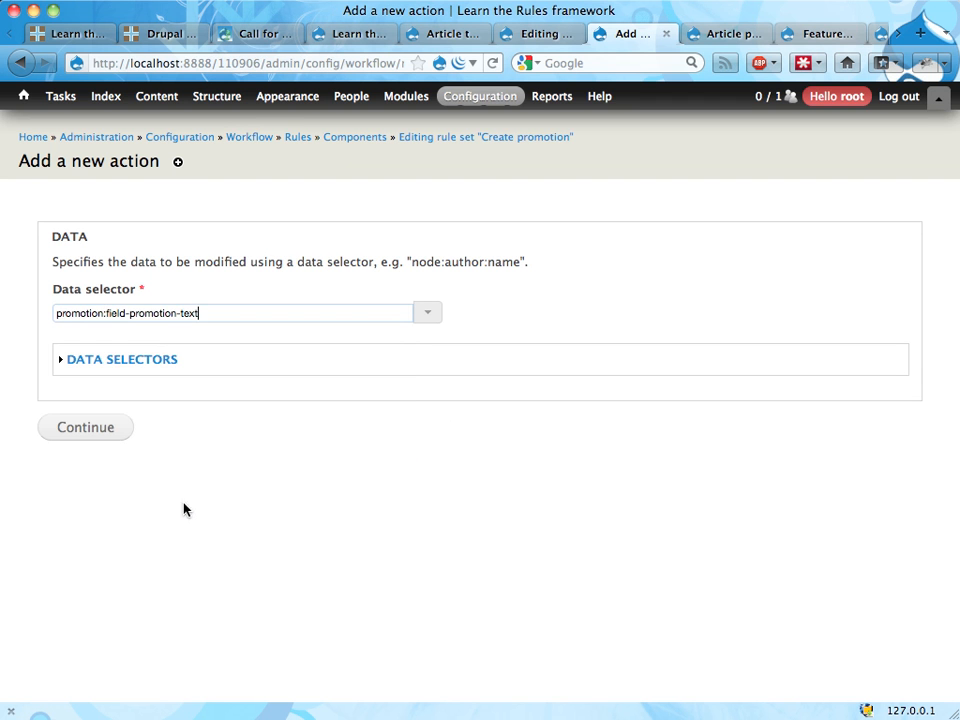
{"action": "left_click", "coordinate": [87, 428]}
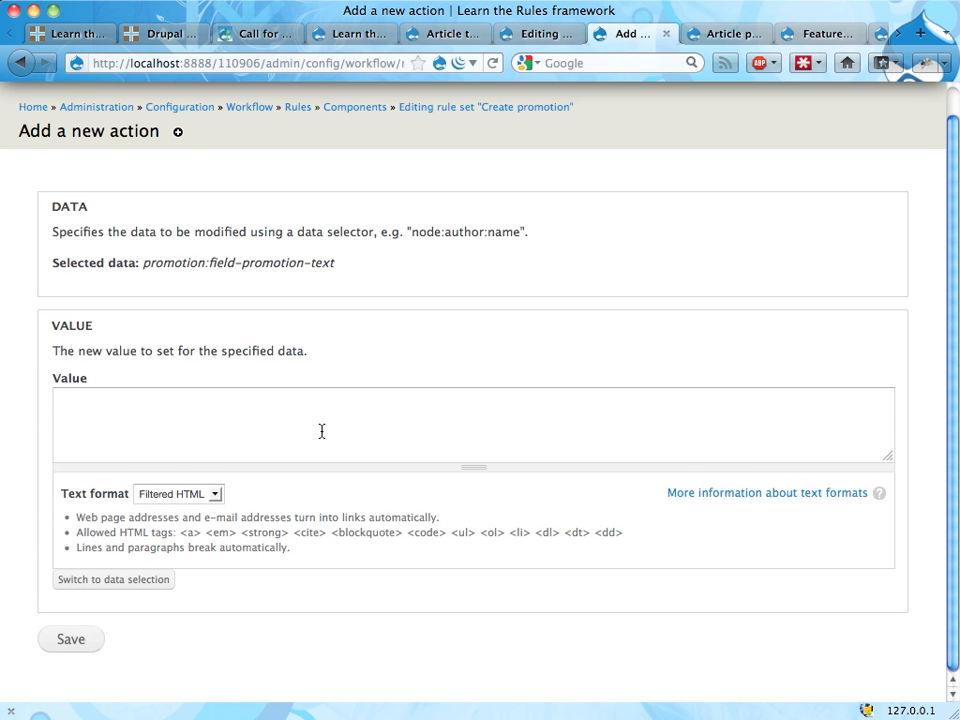
Step: Switch the promotion text value to data selection and set it to node:body
{"action": "left_click", "coordinate": [120, 580]}
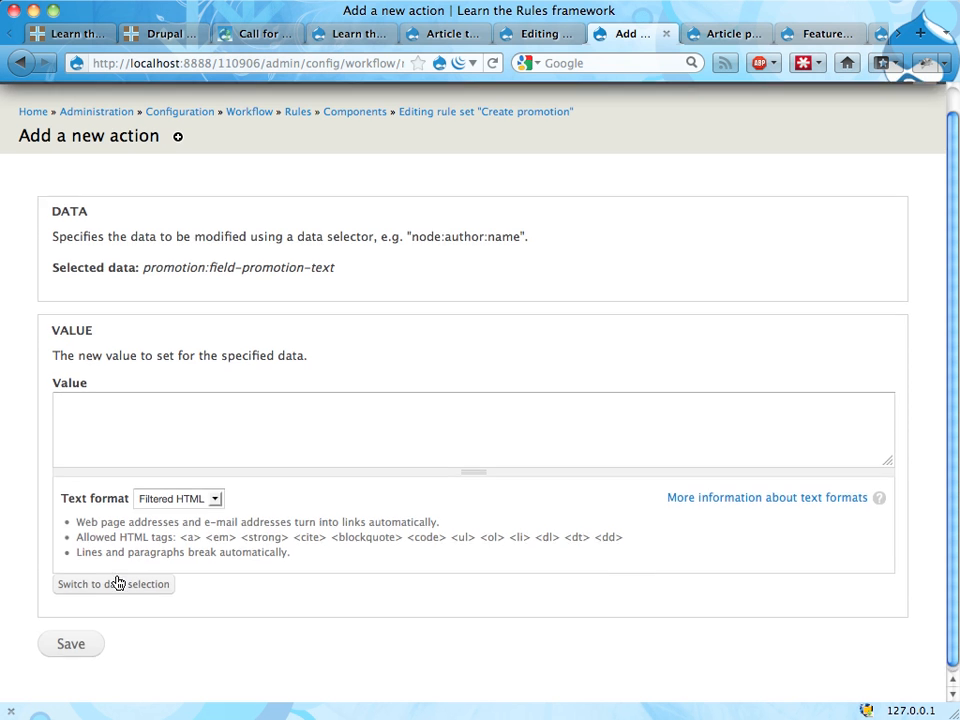
{"action": "left_click", "coordinate": [428, 431]}
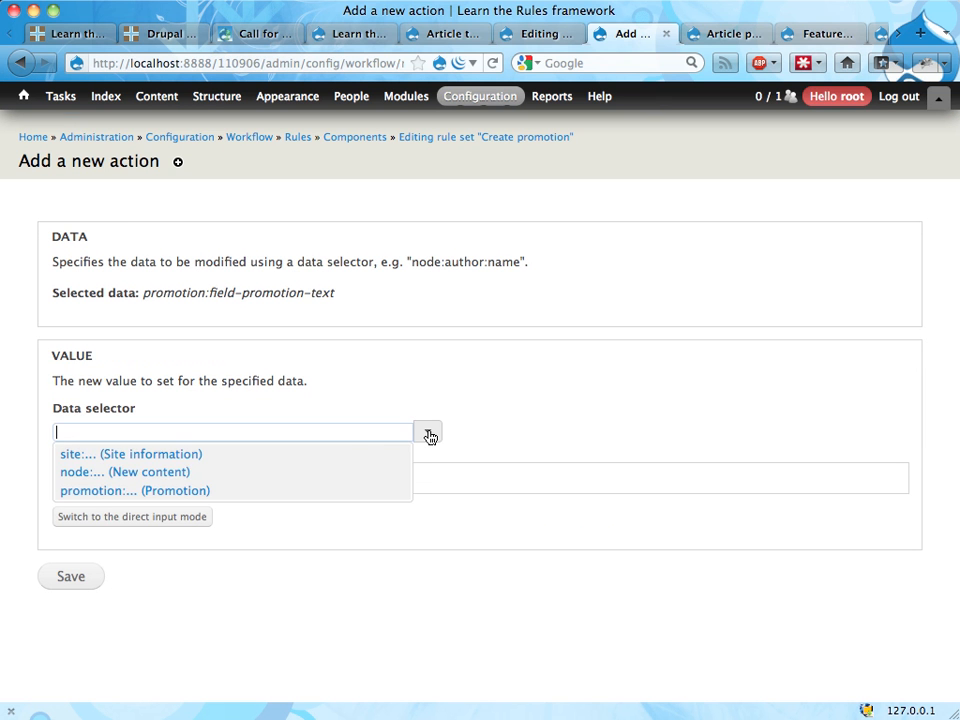
{"action": "left_click", "coordinate": [293, 483]}
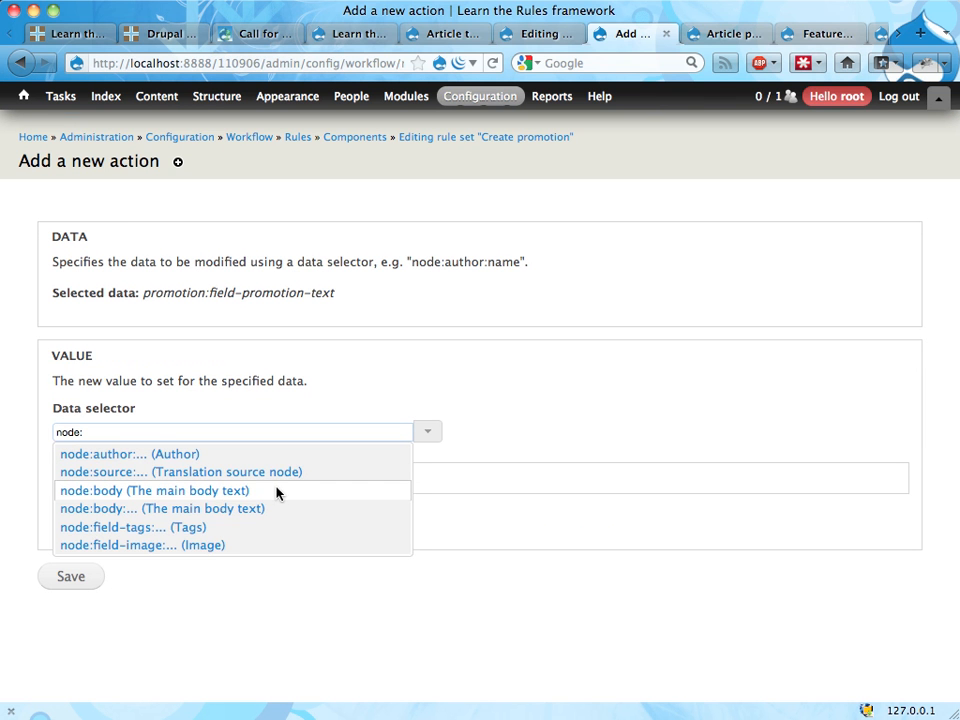
{"action": "left_click", "coordinate": [275, 492]}
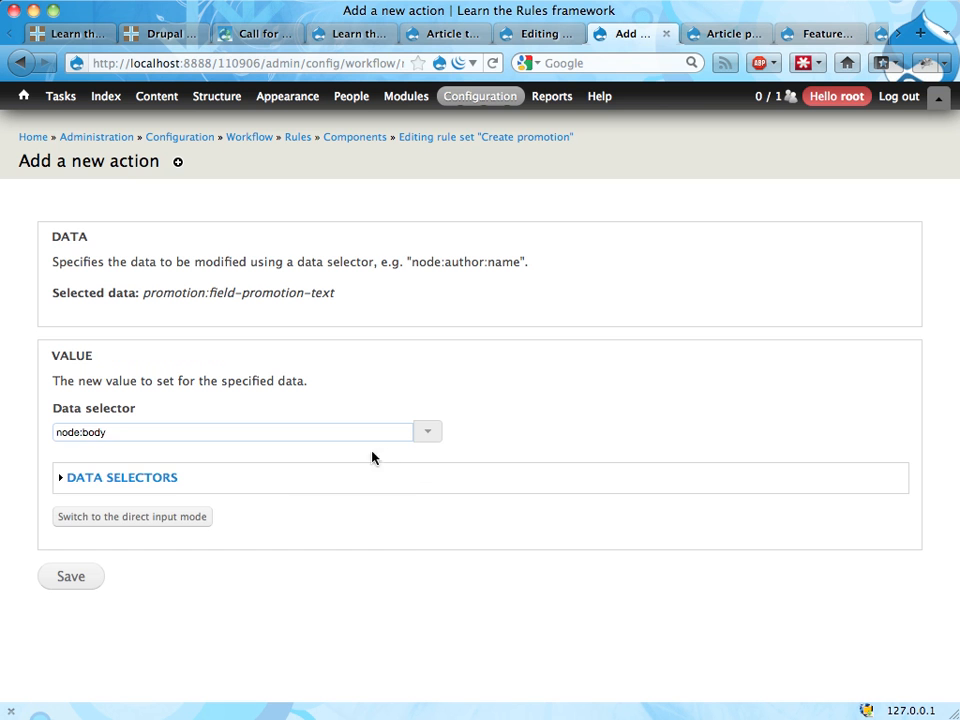
{"action": "left_click", "coordinate": [427, 433]}
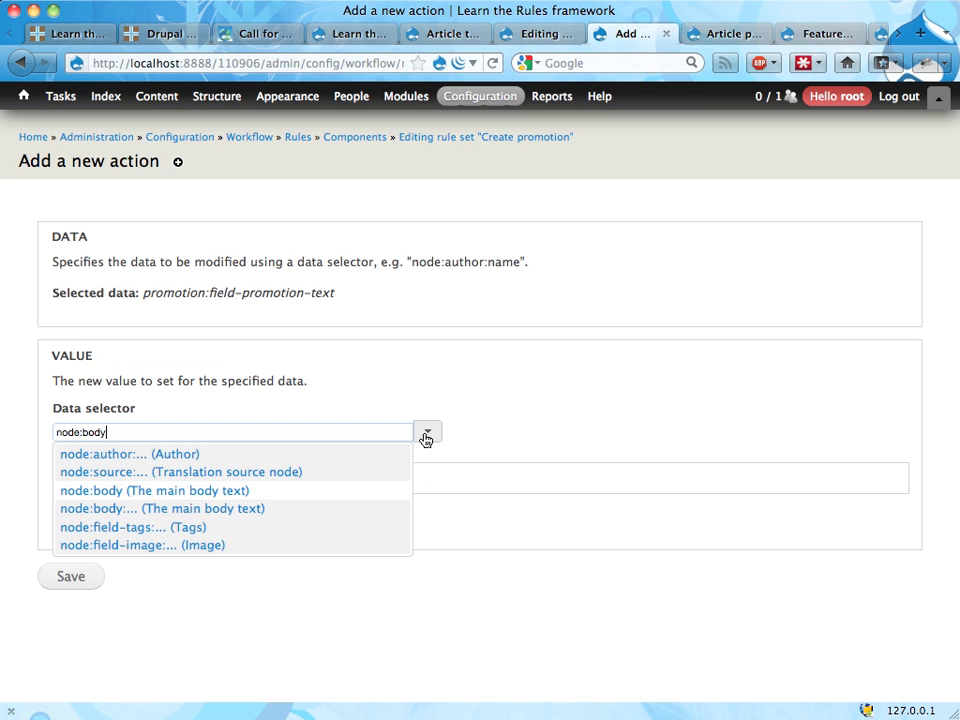
{"action": "left_click", "coordinate": [316, 514]}
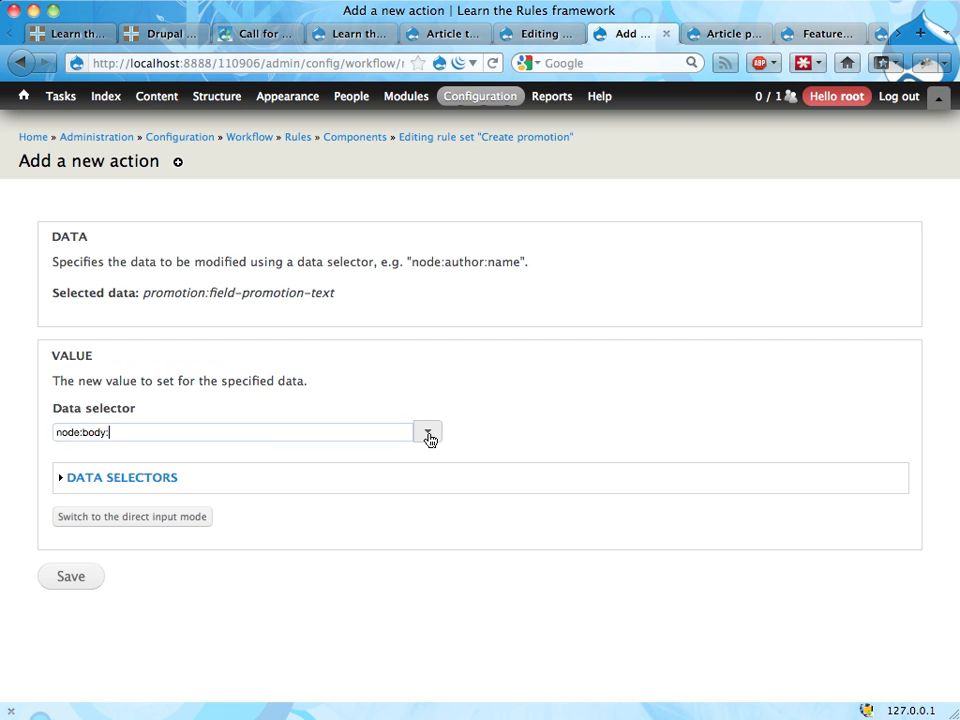
{"action": "key", "text": "BackSpace"}
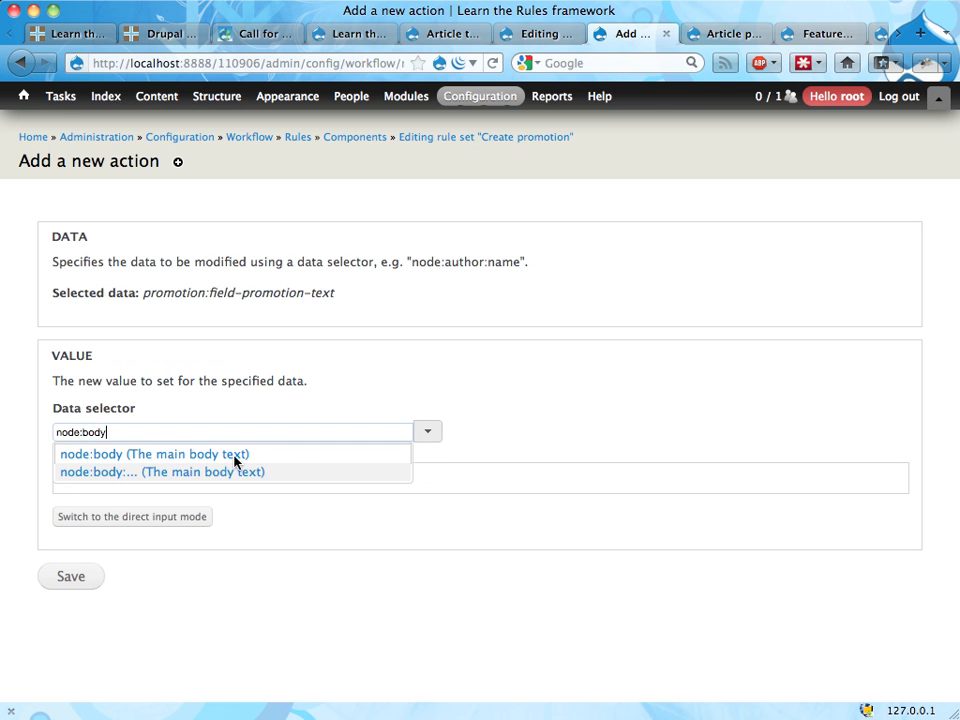
Step: Choose node:body, the main body text, as the promotion text's value and save the action
{"action": "left_click", "coordinate": [234, 455]}
{"action": "left_click", "coordinate": [77, 577]}
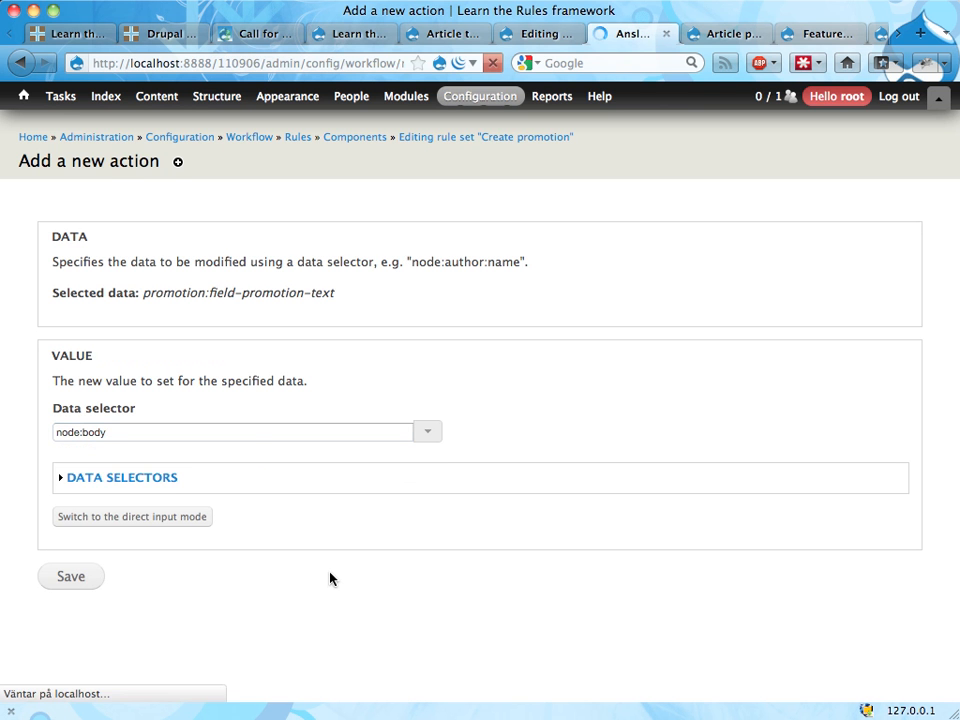
Step: Add a third "Set a data value" action to the rule, targeting promotion:field-promotion-image
{"action": "scroll", "coordinate": [379, 561], "scroll_direction": "down", "scroll_amount": 5}
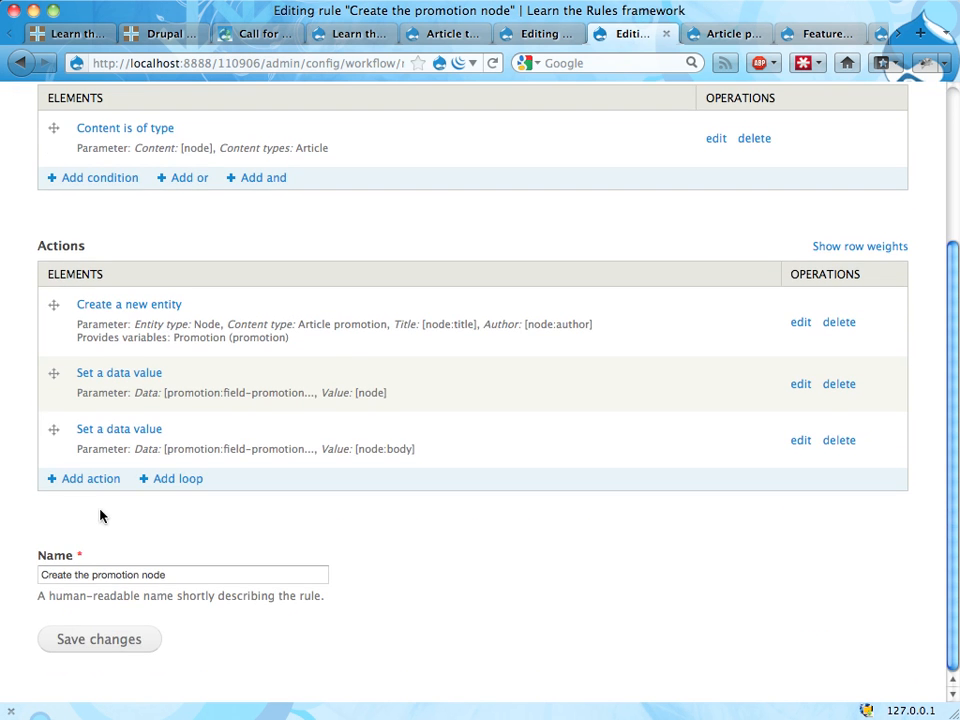
{"action": "left_click", "coordinate": [88, 481]}
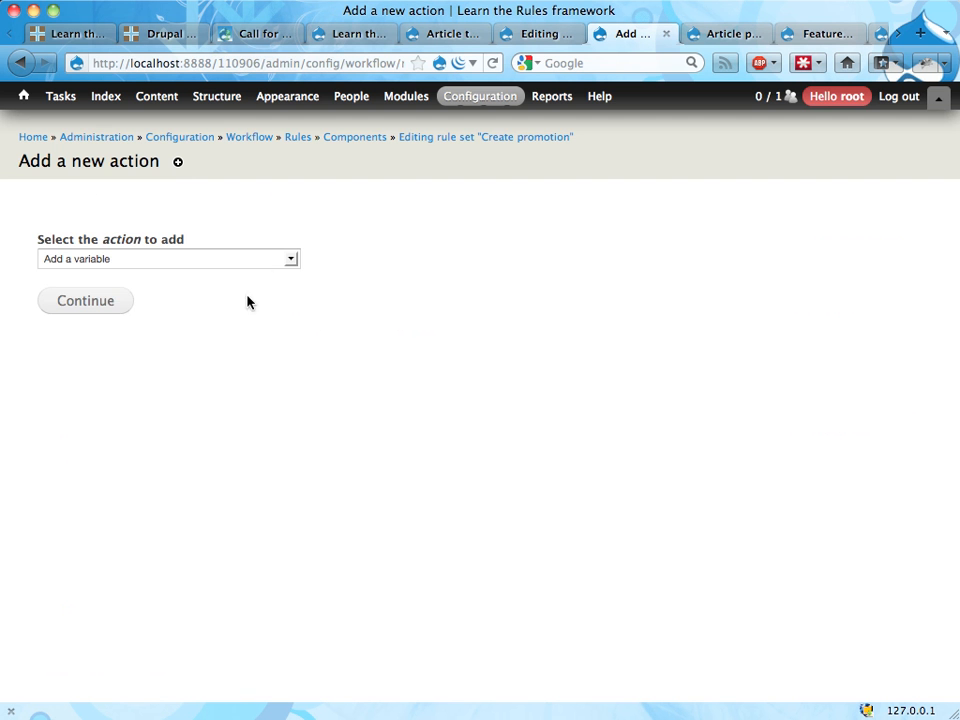
{"action": "left_click", "coordinate": [266, 259]}
{"action": "left_click", "coordinate": [213, 344]}
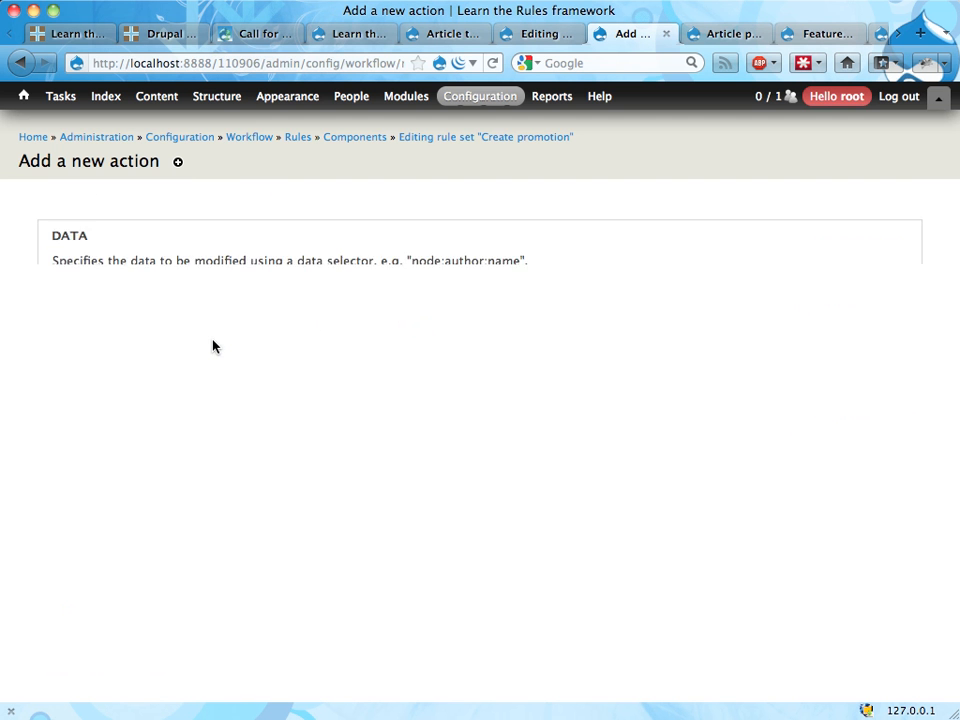
{"action": "left_click", "coordinate": [430, 312]}
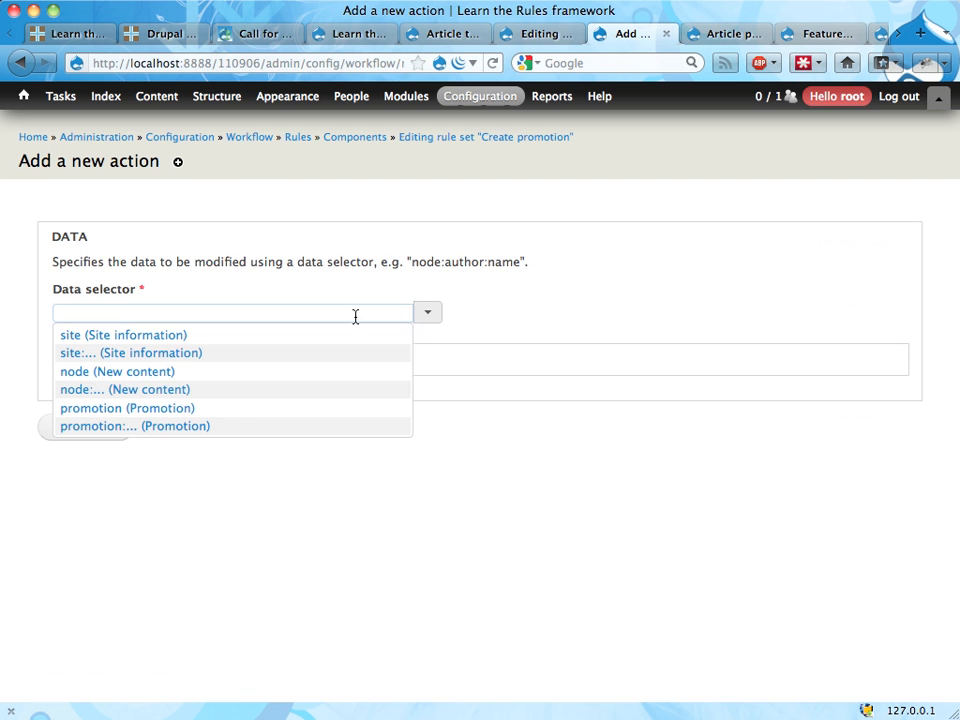
{"action": "left_click", "coordinate": [266, 427]}
{"action": "scroll", "coordinate": [265, 433], "scroll_direction": "down", "scroll_amount": 3}
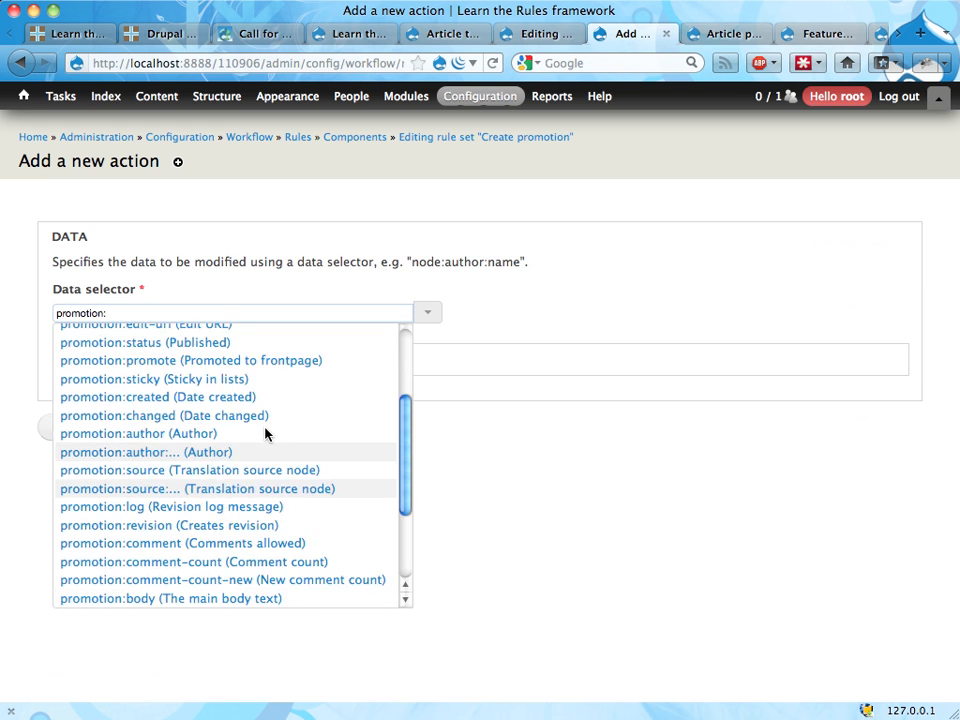
{"action": "scroll", "coordinate": [265, 433], "scroll_direction": "down", "scroll_amount": 3}
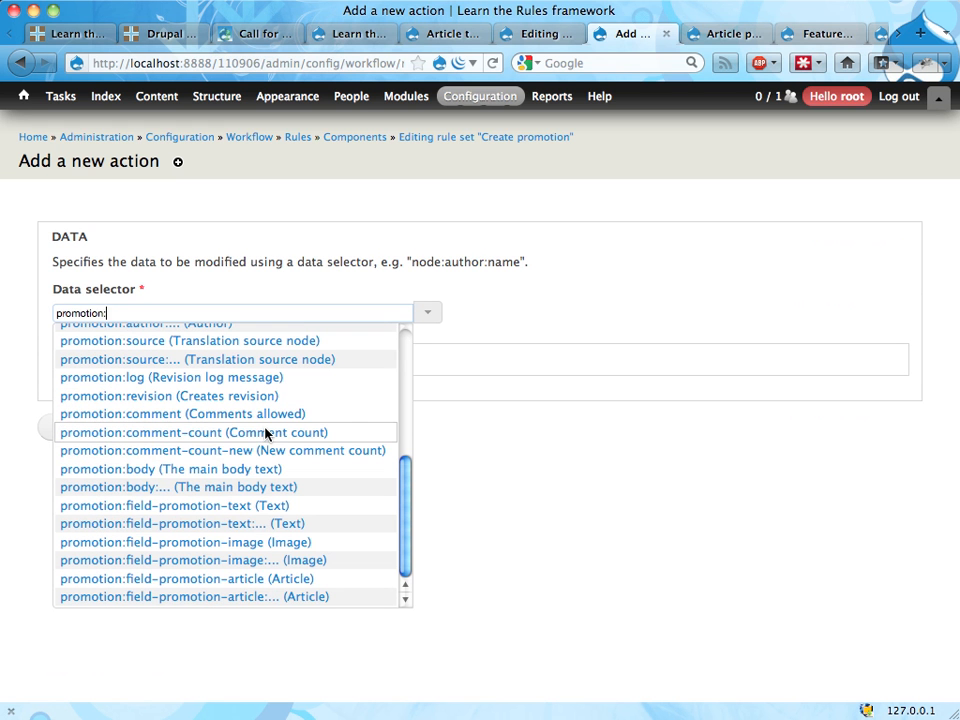
{"action": "left_click", "coordinate": [221, 548]}
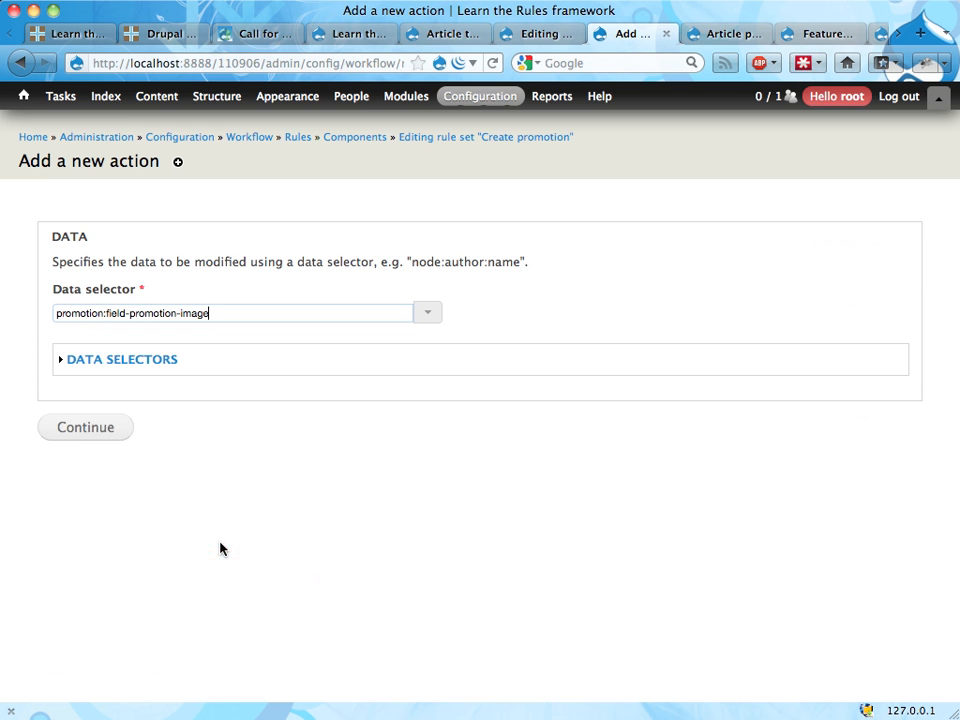
{"action": "left_click", "coordinate": [99, 431]}
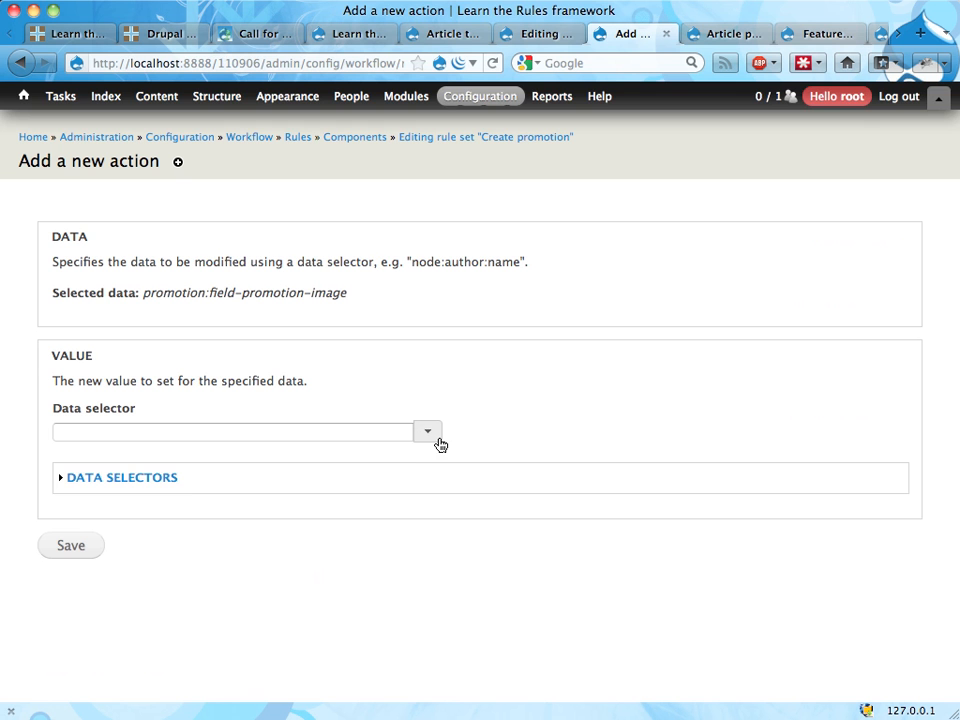
Step: Set the promotion image's value to node:field-image and save the action
{"action": "left_click", "coordinate": [440, 444]}
{"action": "left_click", "coordinate": [334, 469]}
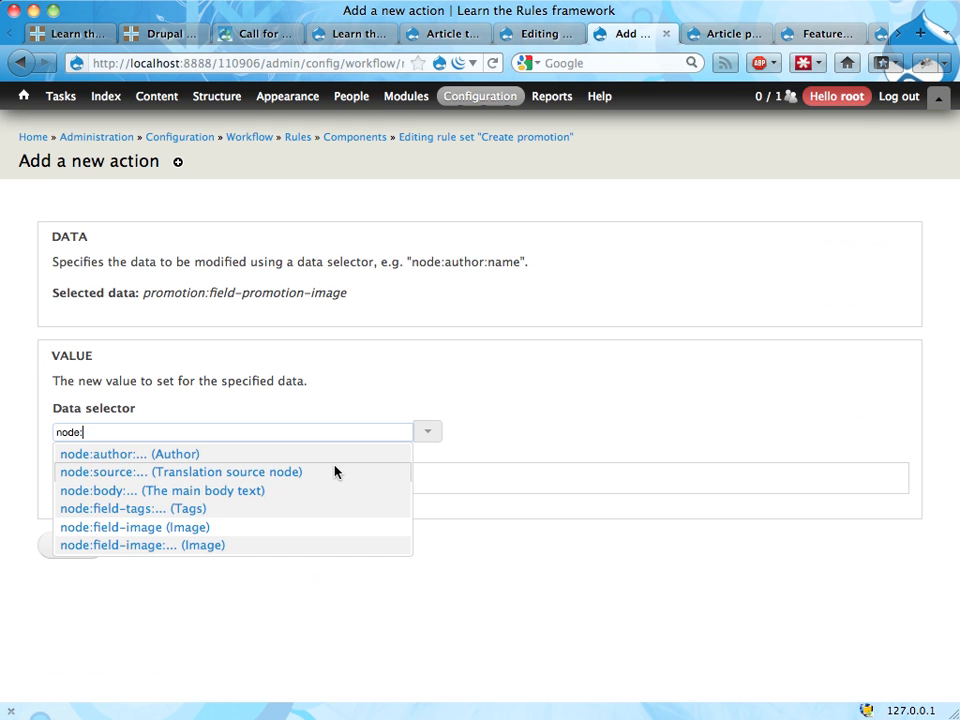
{"action": "left_click", "coordinate": [241, 528]}
{"action": "left_click", "coordinate": [72, 545]}
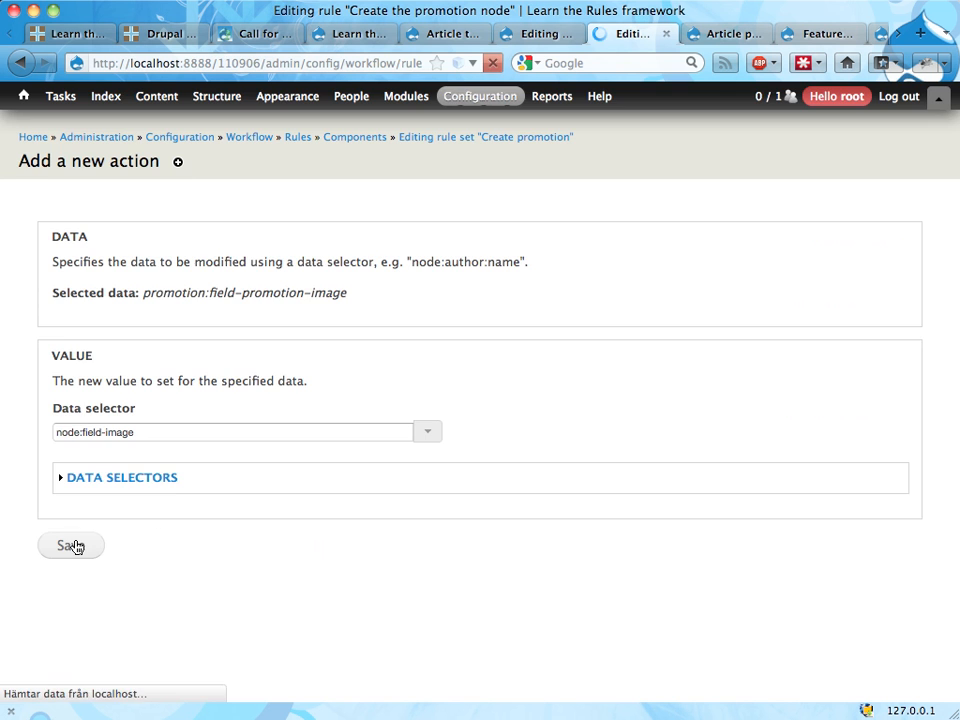
Step: Add a "Save entity" action for promotion with "Force saving immediately" enabled, and save it
{"action": "scroll", "coordinate": [369, 484], "scroll_direction": "down", "scroll_amount": 5}
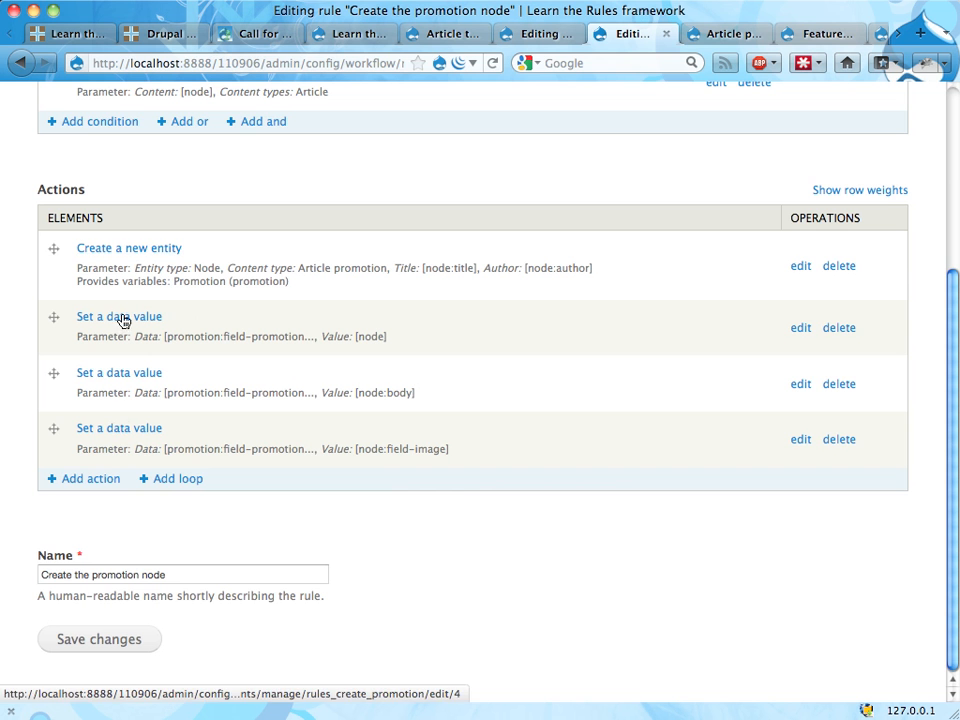
{"action": "left_click", "coordinate": [86, 480]}
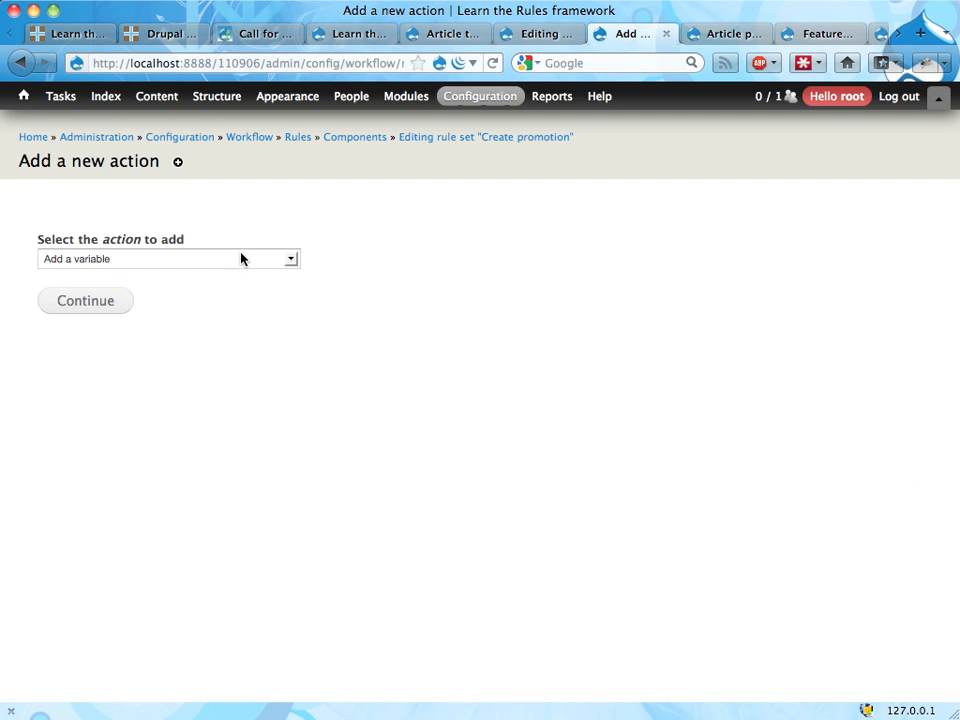
{"action": "left_click", "coordinate": [240, 258]}
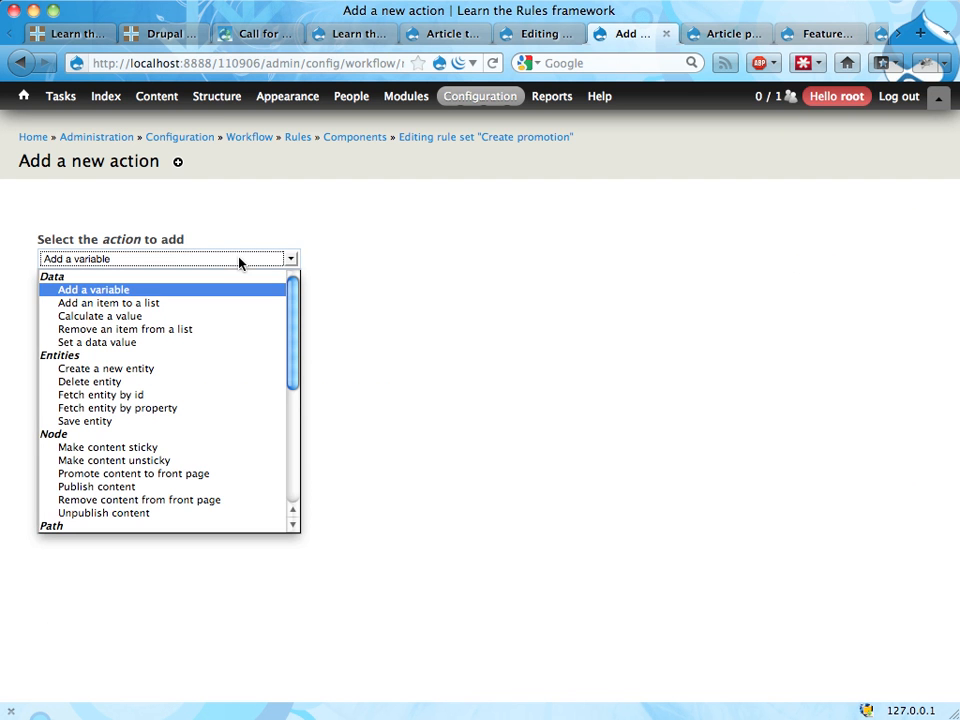
{"action": "left_click", "coordinate": [134, 426]}
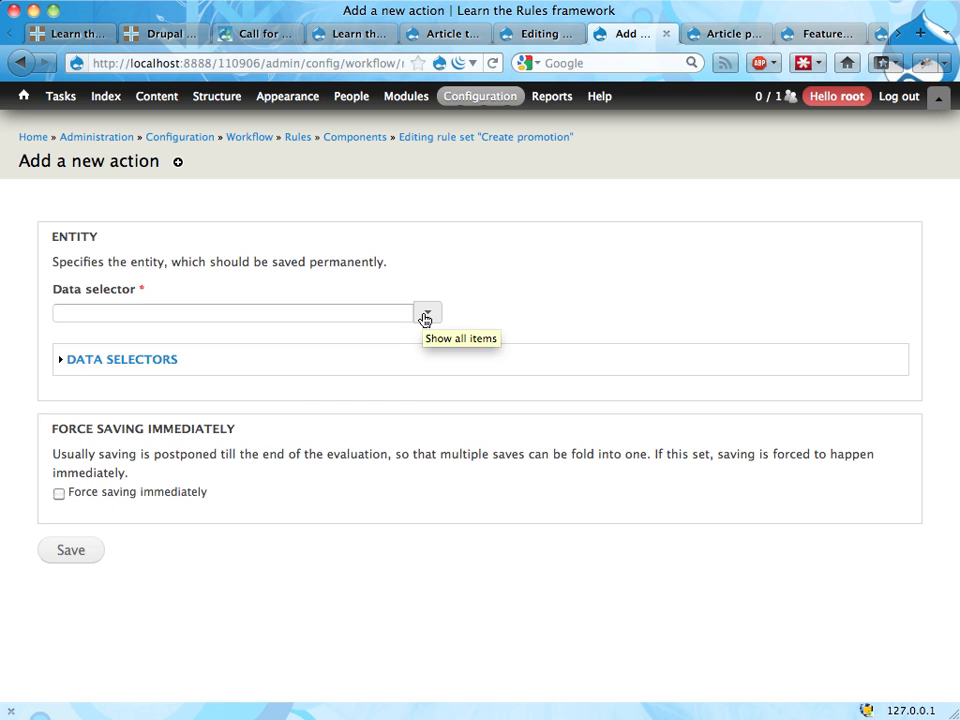
{"action": "left_click", "coordinate": [425, 316]}
{"action": "left_click", "coordinate": [265, 392]}
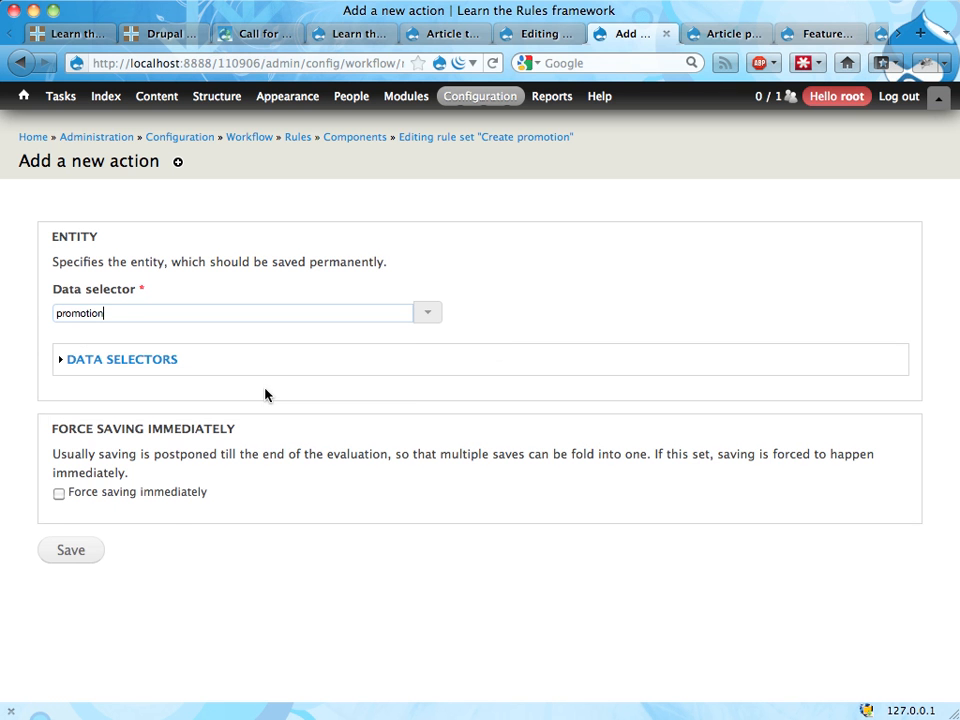
{"action": "left_click", "coordinate": [146, 491]}
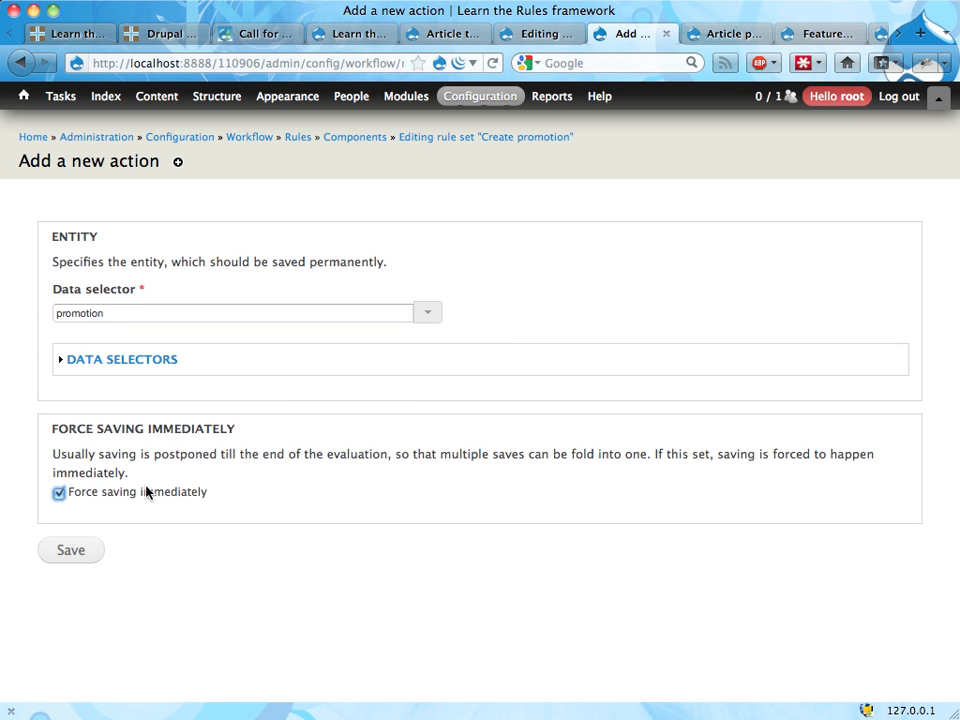
{"action": "left_click", "coordinate": [70, 551]}
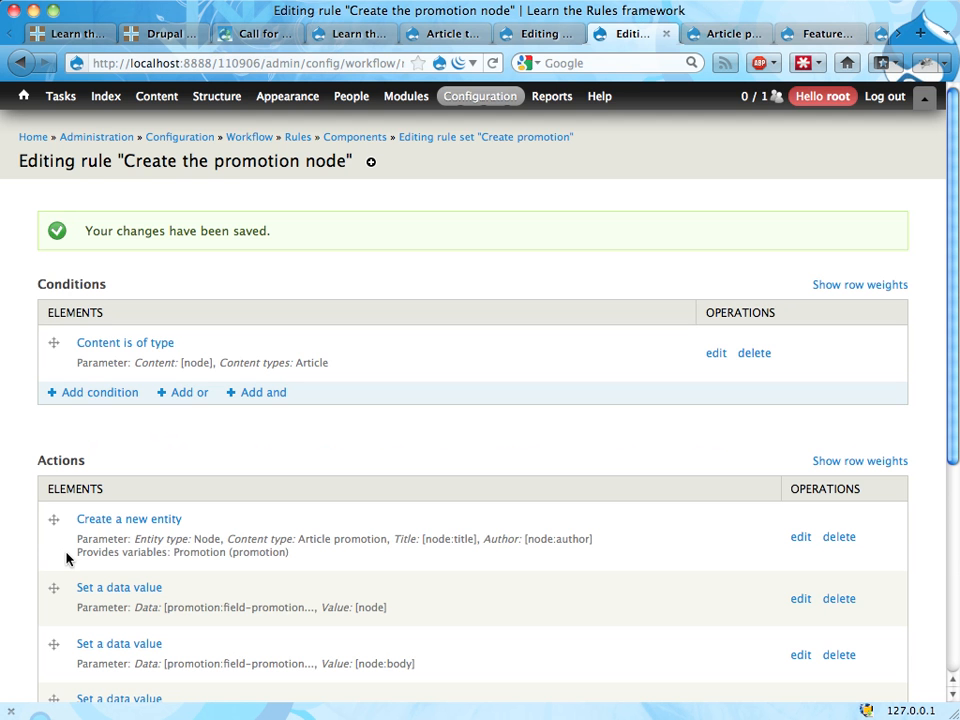
Step: Review the actions of the "Create the promotion node" rule and return to the "Create promotion" rule set
{"action": "scroll", "coordinate": [66, 555], "scroll_direction": "down", "scroll_amount": 3}
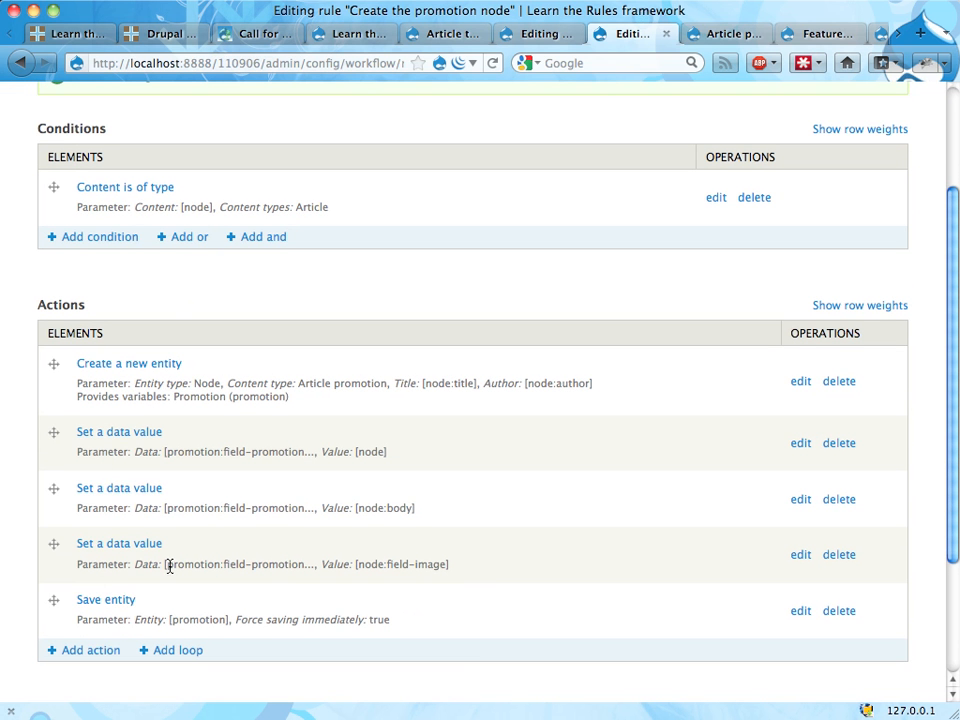
{"action": "scroll", "coordinate": [306, 521], "scroll_direction": "down", "scroll_amount": 3}
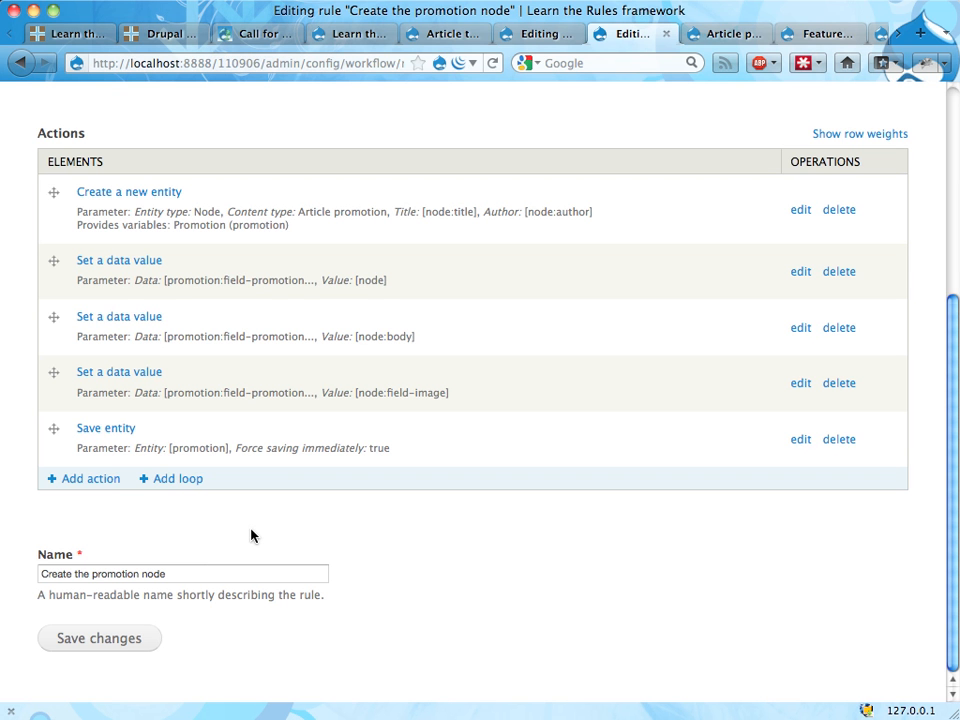
{"action": "scroll", "coordinate": [253, 536], "scroll_direction": "up", "scroll_amount": 5}
{"action": "scroll", "coordinate": [253, 536], "scroll_direction": "down", "scroll_amount": 5}
{"action": "scroll", "coordinate": [253, 536], "scroll_direction": "up", "scroll_amount": 6}
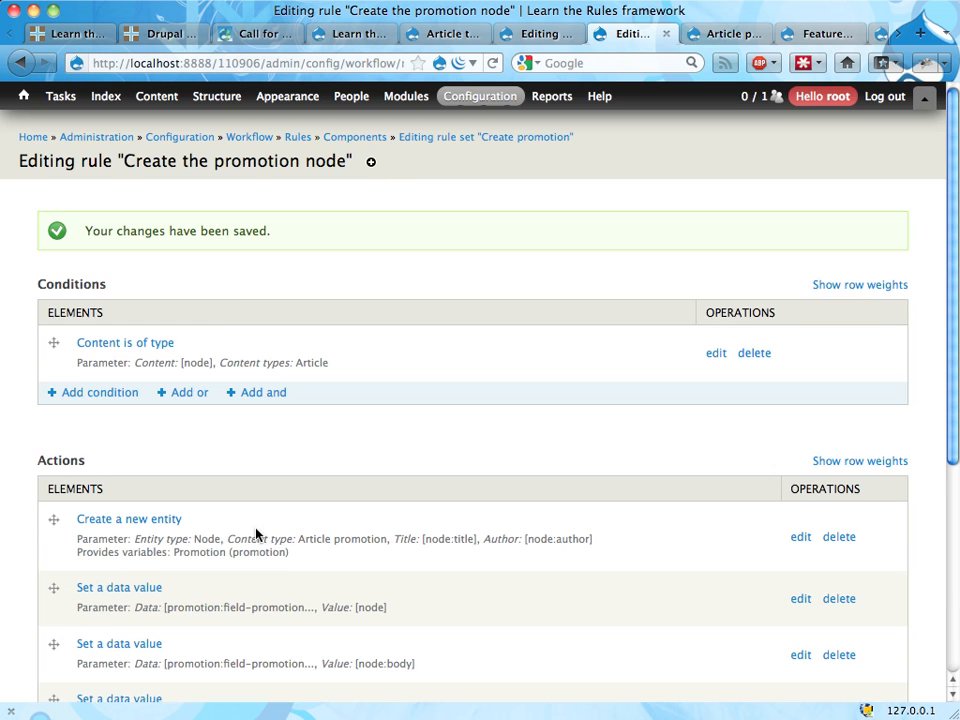
{"action": "left_click", "coordinate": [450, 138]}
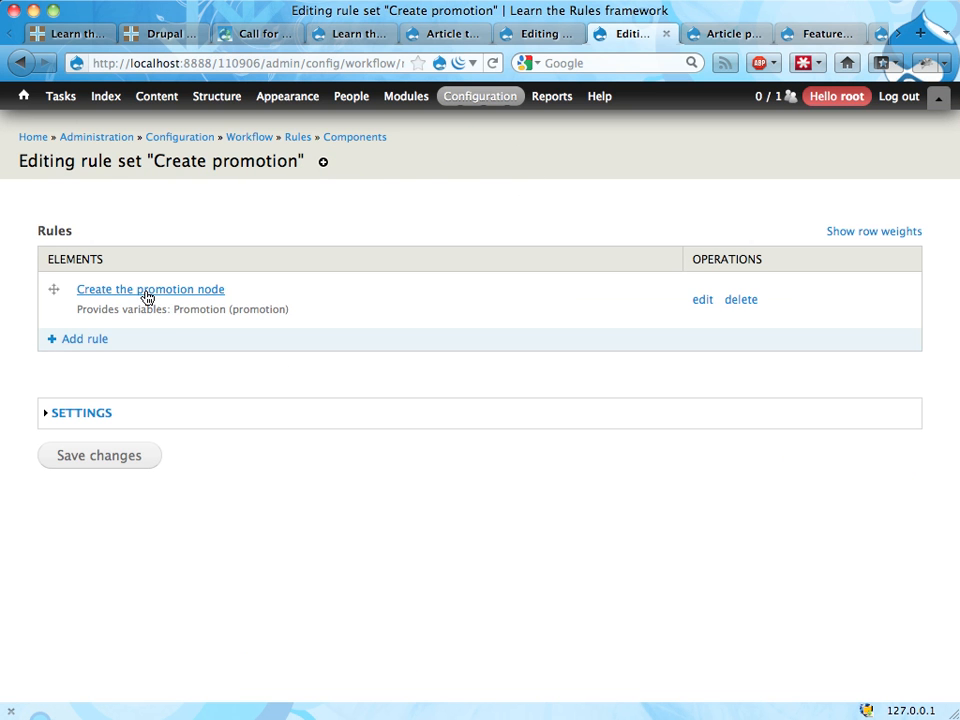
Step: Add a new rule named "Unpublish promotion, if necessary" to the rule set and save it
{"action": "left_click", "coordinate": [87, 340]}
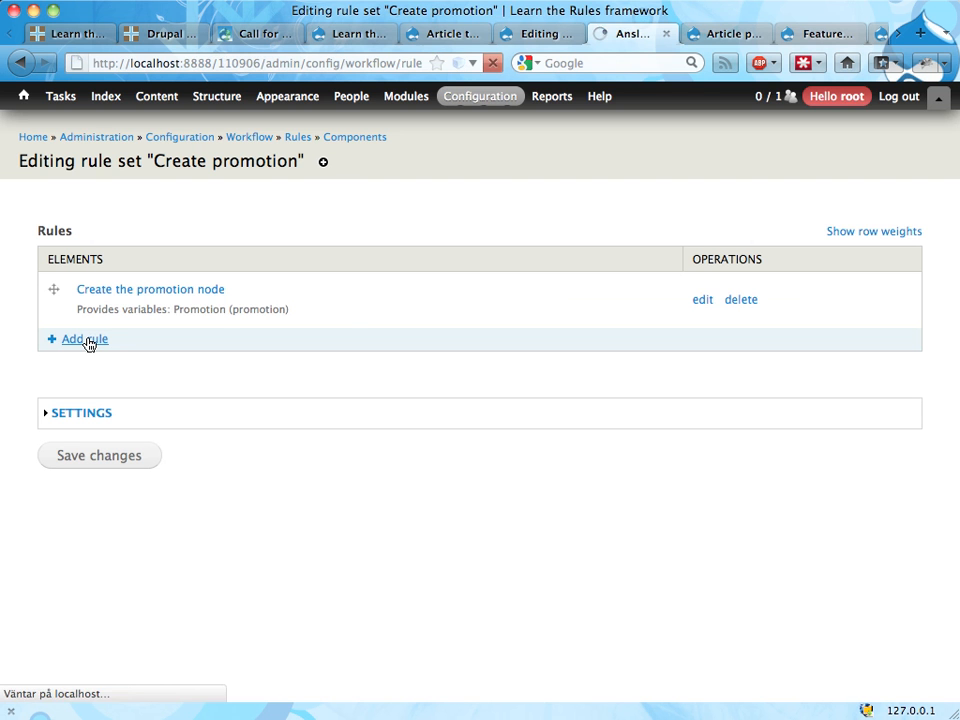
{"action": "left_click", "coordinate": [171, 254]}
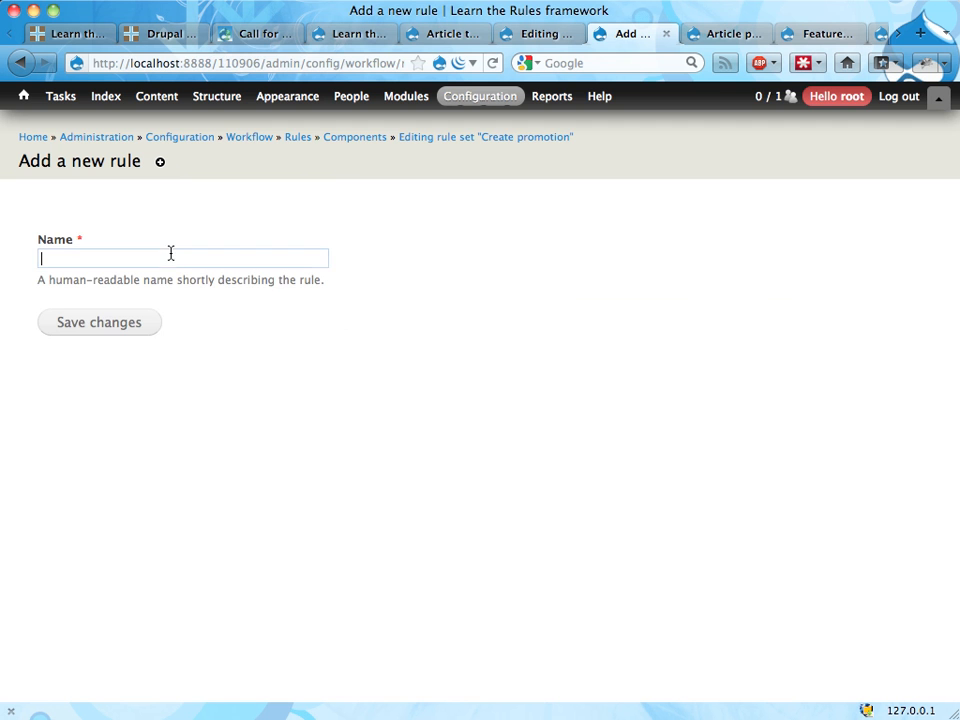
{"action": "type", "text": "Unpublish promotion, if "}
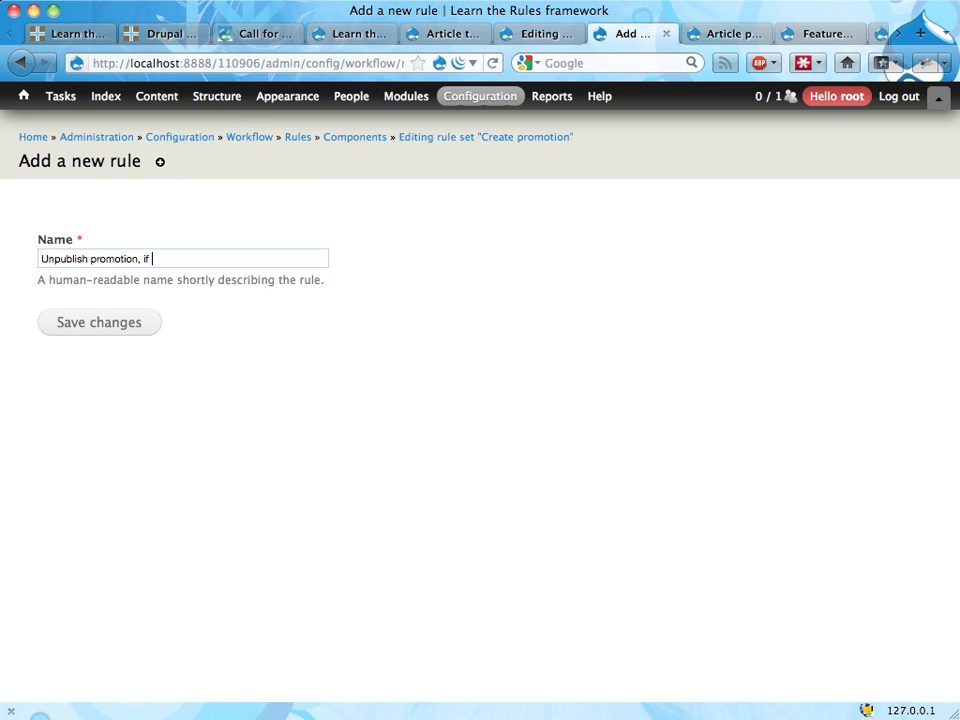
{"action": "type", "text": "necessary"}
{"action": "key", "text": "Tab"}
{"action": "key", "text": "Return"}
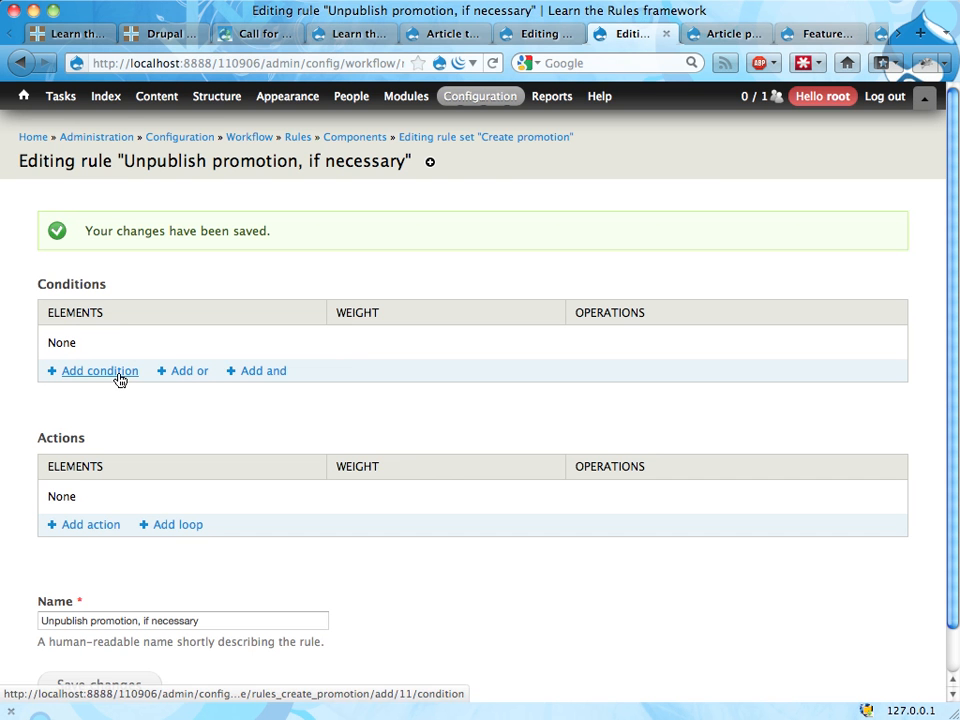
Step: Add a "Data comparison" condition requiring node:status to equal false, leaving the data value unchecked, and save it
{"action": "left_click", "coordinate": [100, 371]}
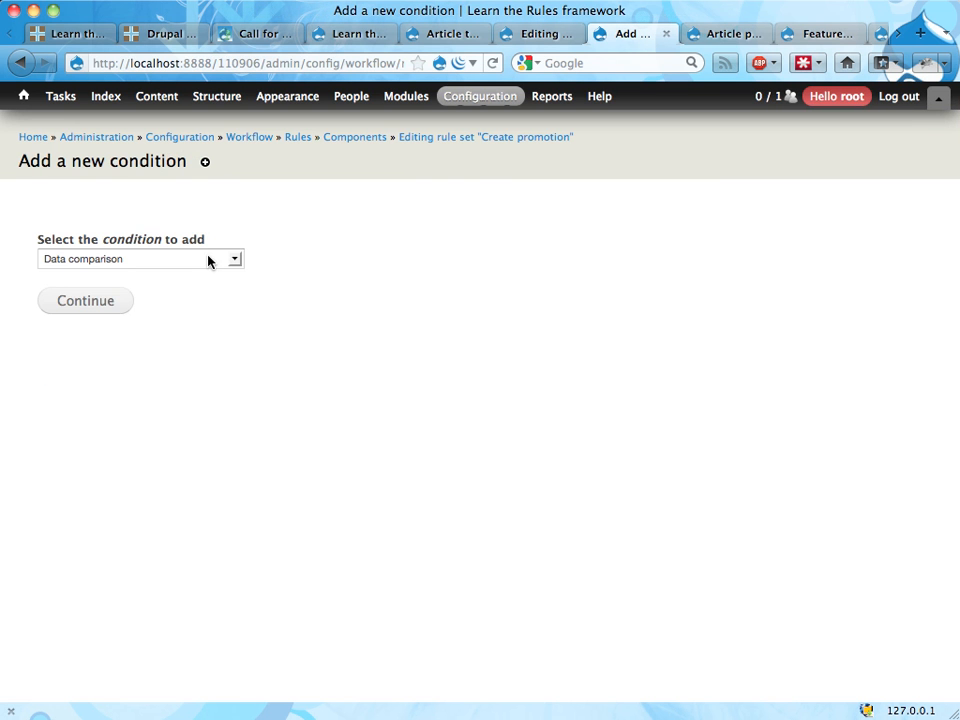
{"action": "left_click", "coordinate": [210, 261]}
{"action": "left_click", "coordinate": [186, 291]}
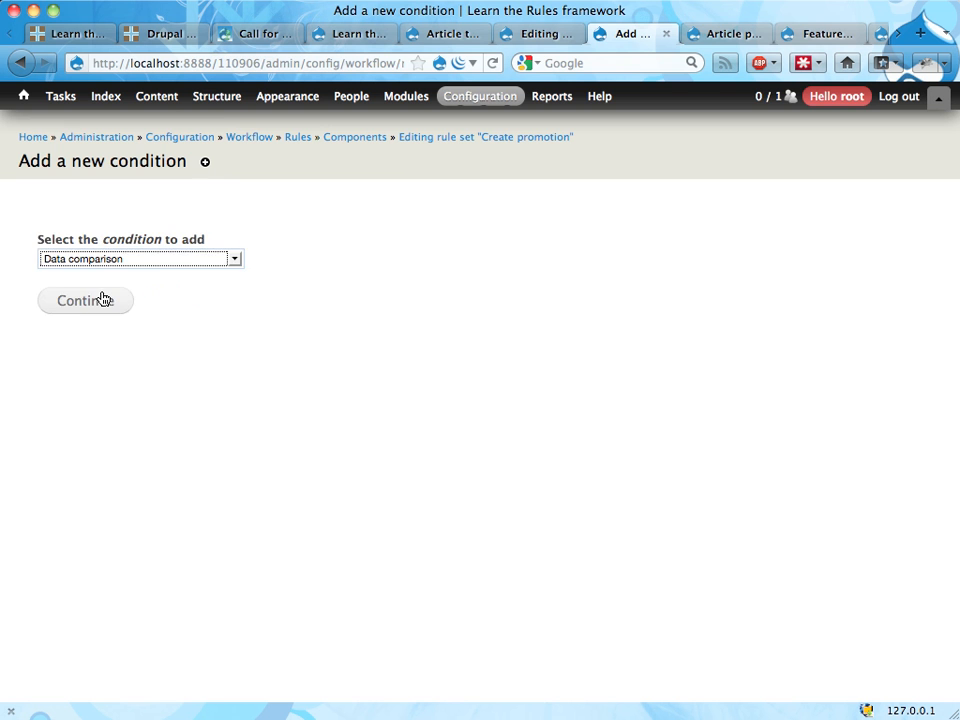
{"action": "left_click", "coordinate": [107, 300]}
{"action": "left_click", "coordinate": [437, 354]}
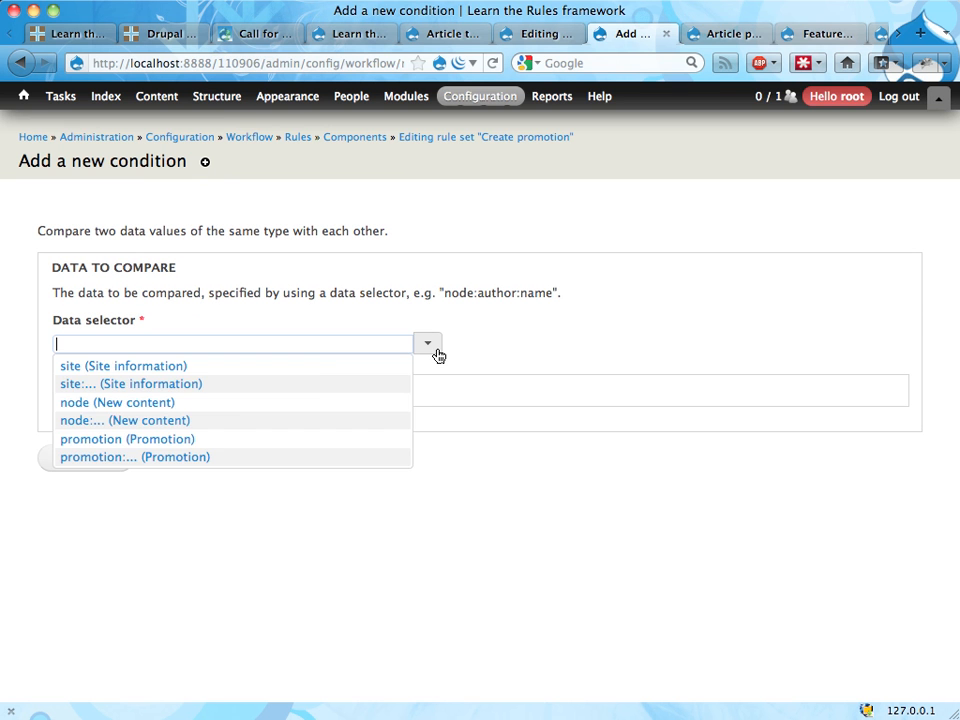
{"action": "left_click", "coordinate": [233, 421]}
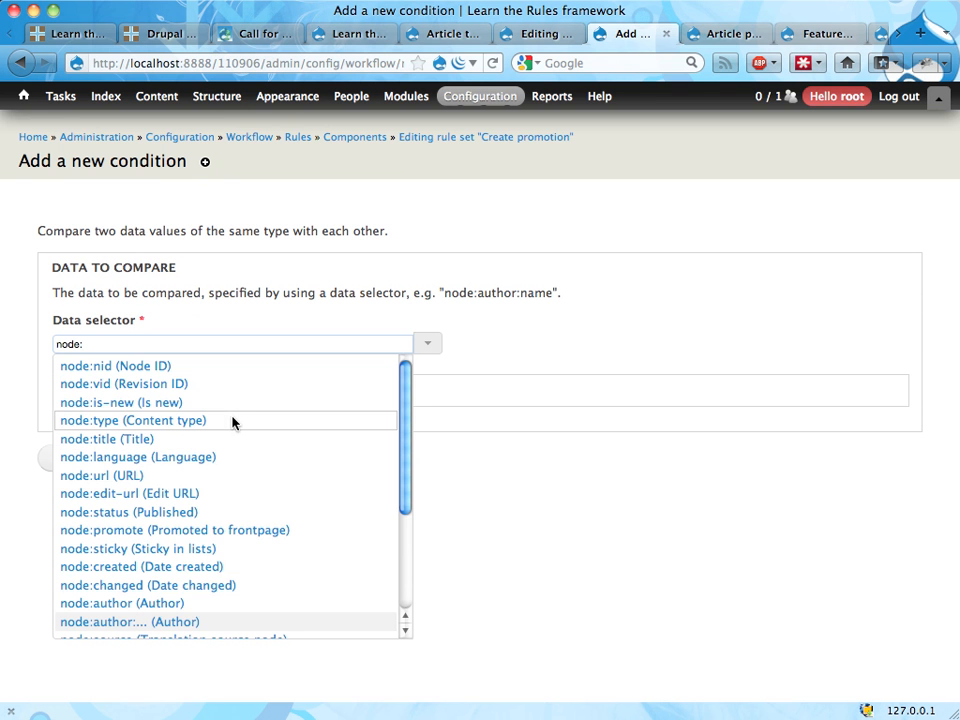
{"action": "left_click", "coordinate": [182, 513]}
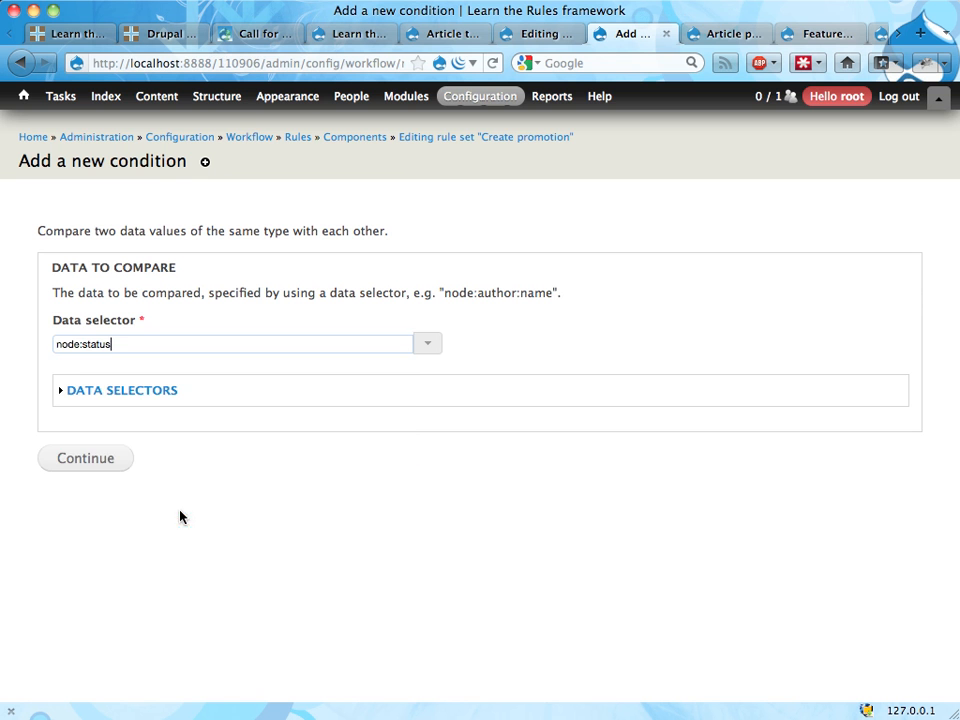
{"action": "left_click", "coordinate": [86, 466]}
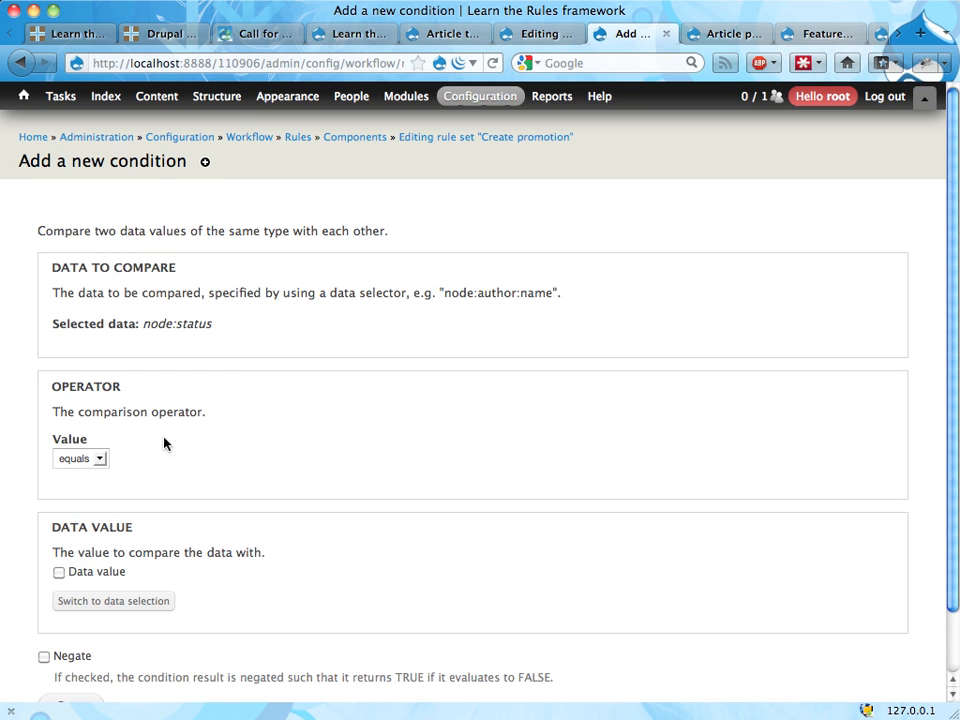
{"action": "scroll", "coordinate": [130, 572], "scroll_direction": "down", "scroll_amount": 2}
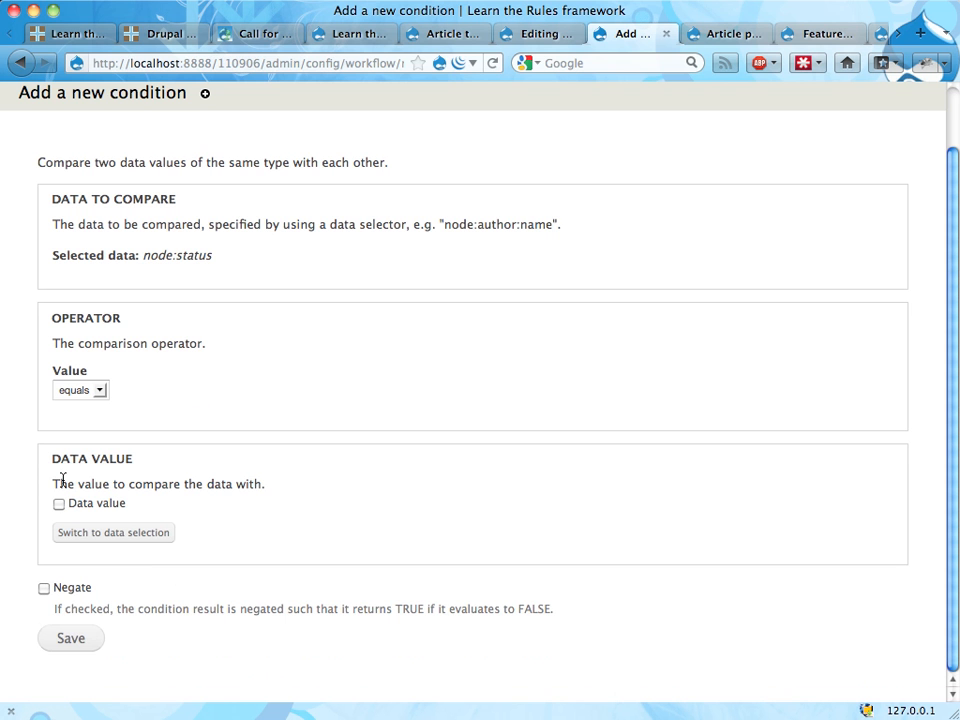
{"action": "left_click", "coordinate": [66, 641]}
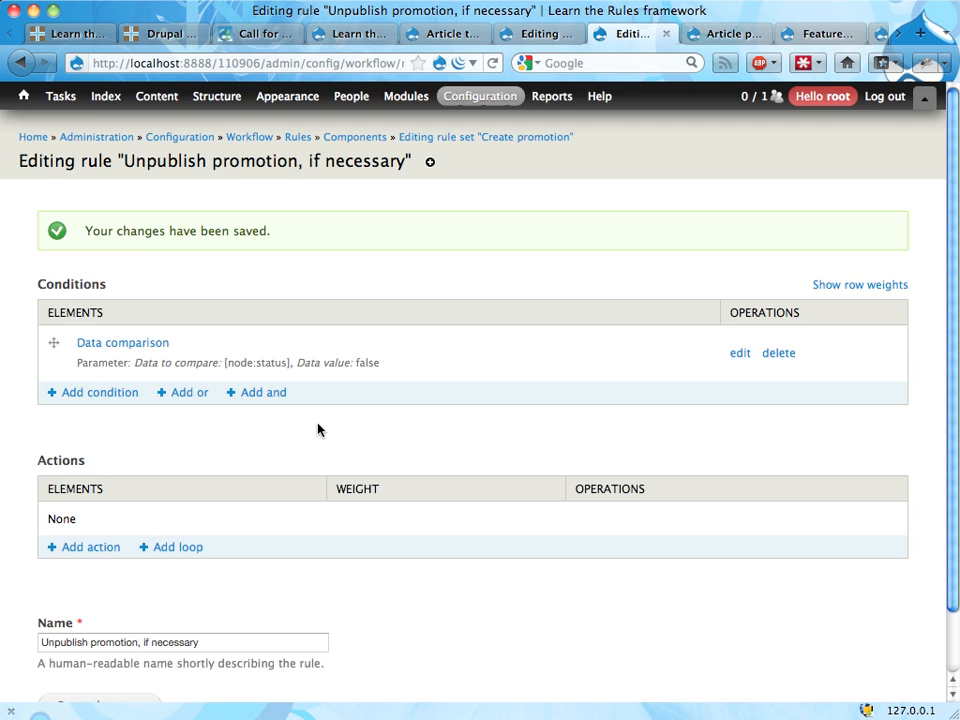
Step: Add an "Unpublish content" action to the rule with promotion as its content, and save it
{"action": "scroll", "coordinate": [86, 315], "scroll_direction": "down", "scroll_amount": 2}
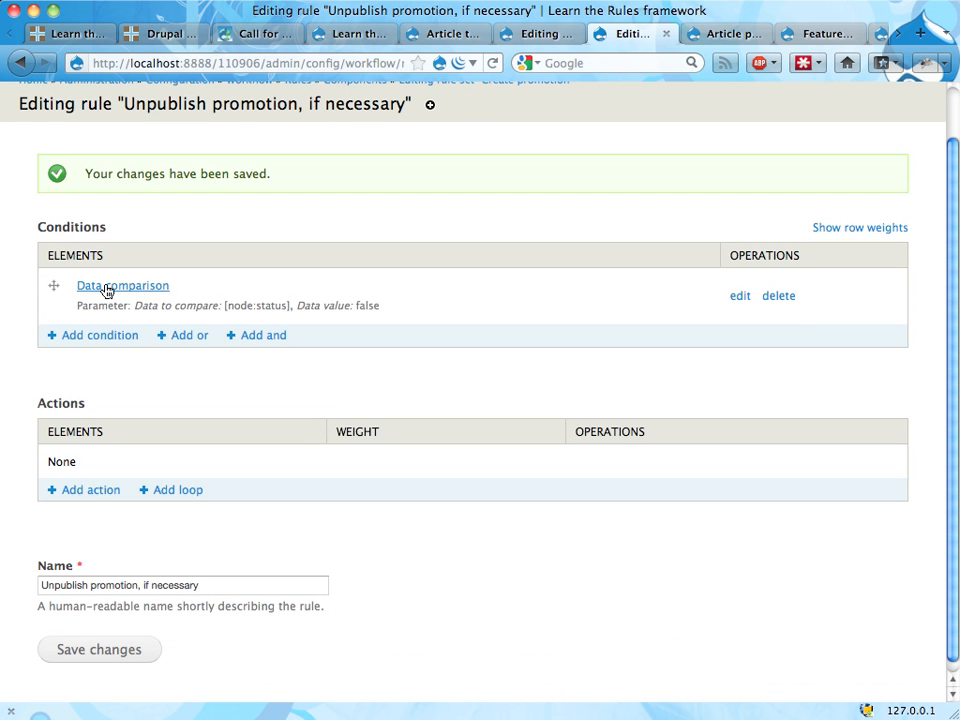
{"action": "left_click", "coordinate": [91, 490]}
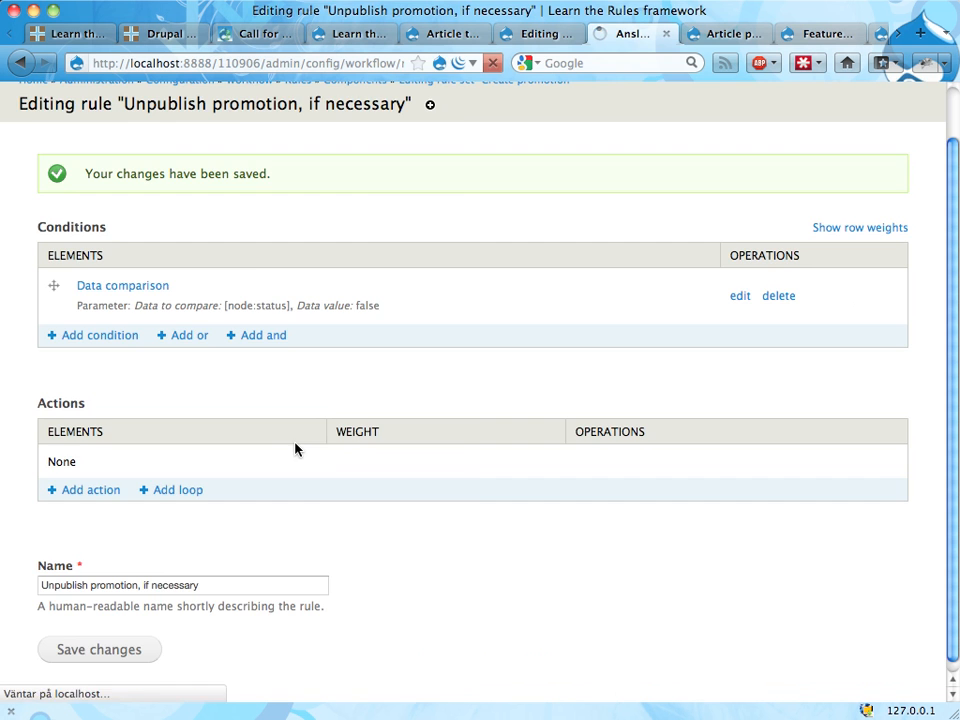
{"action": "left_click", "coordinate": [165, 261]}
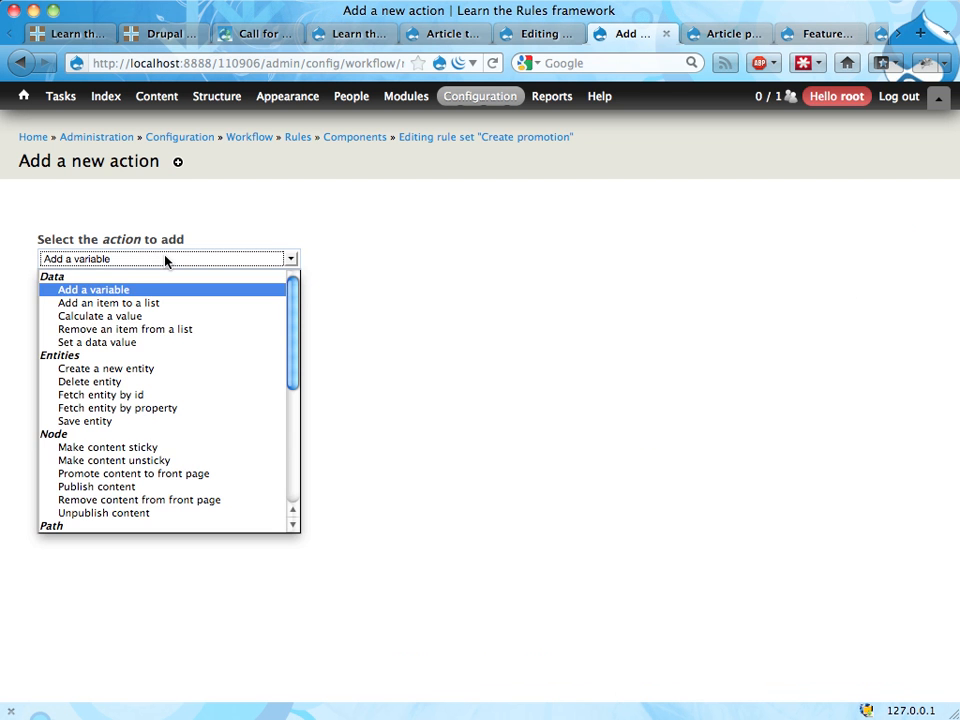
{"action": "left_click", "coordinate": [107, 514]}
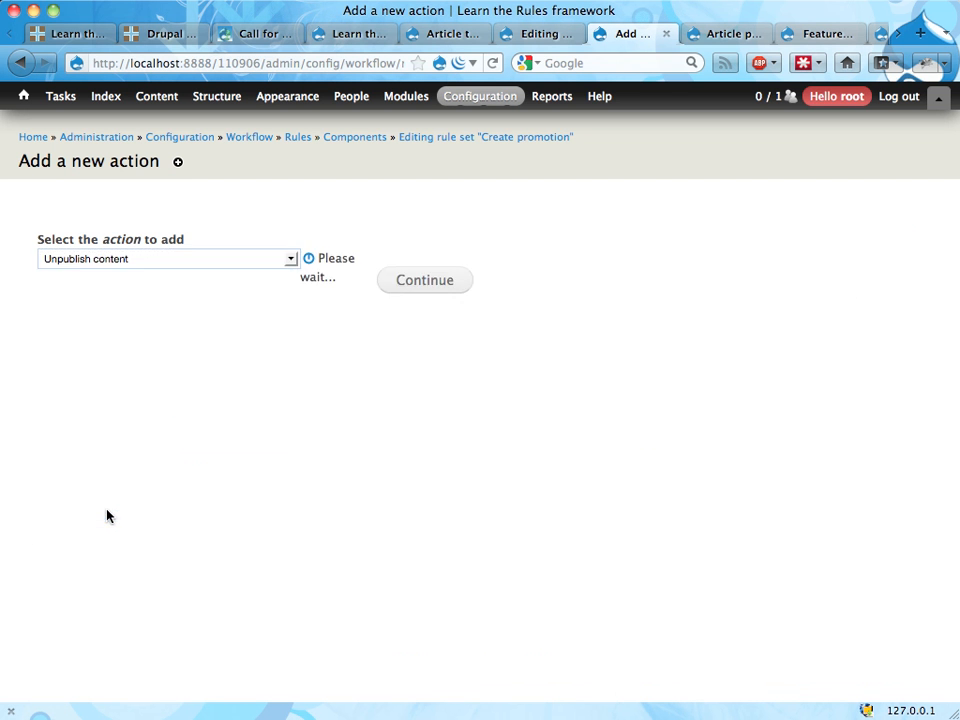
{"action": "left_click", "coordinate": [428, 297]}
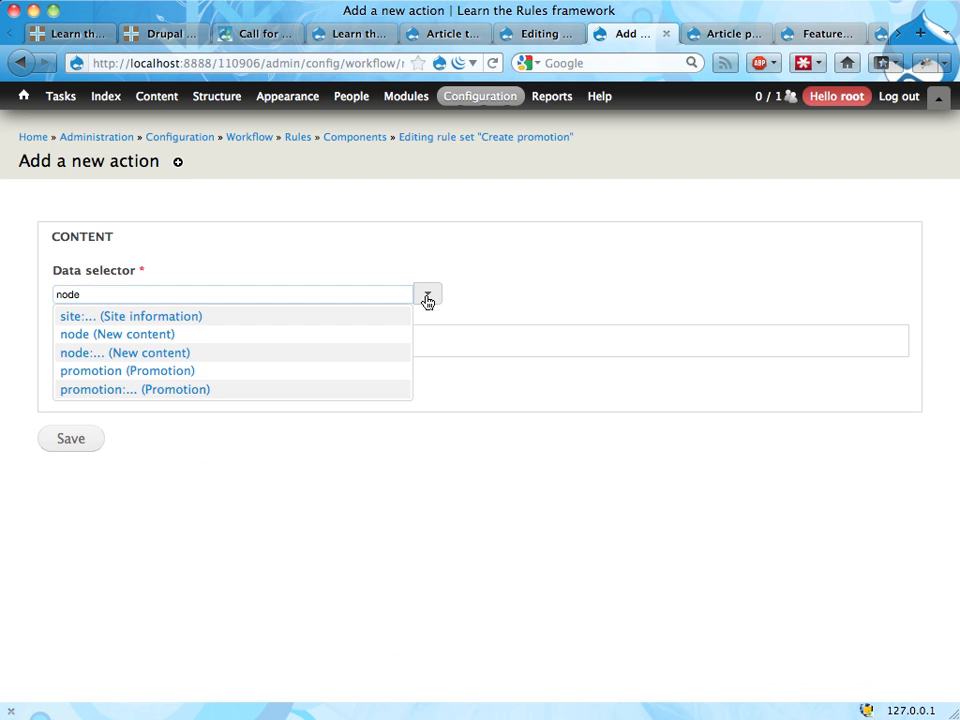
{"action": "left_click", "coordinate": [249, 373]}
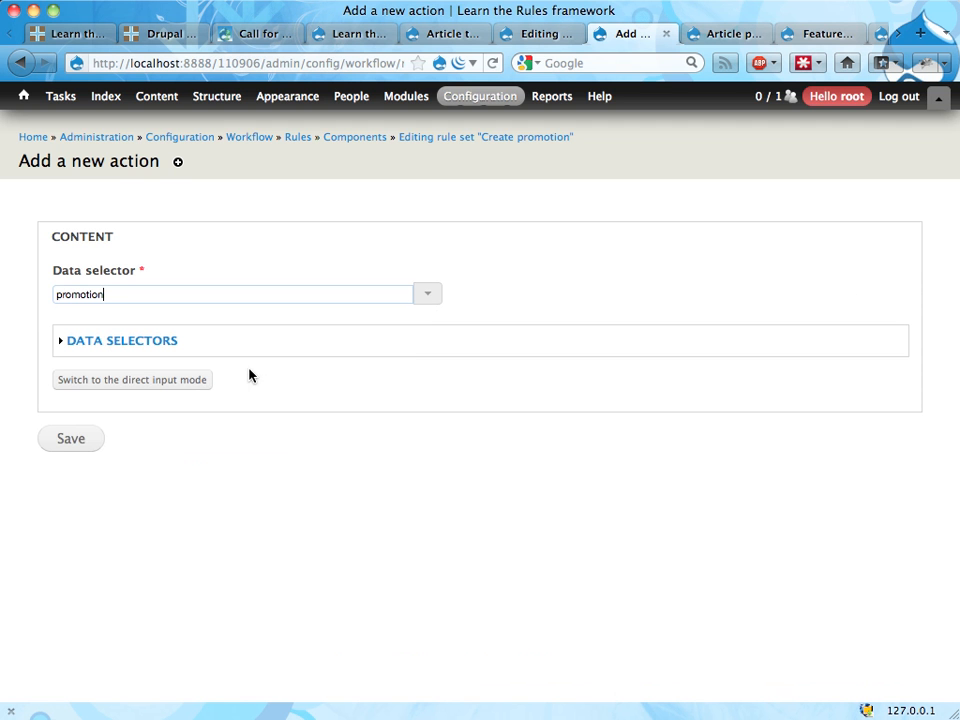
{"action": "left_click", "coordinate": [58, 446]}
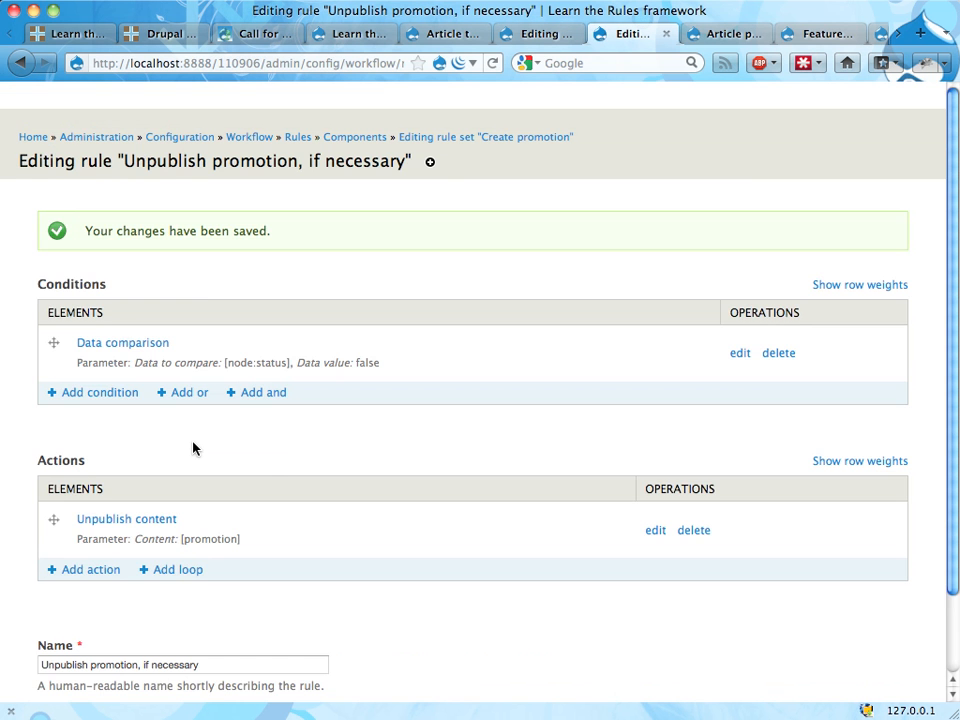
Step: Check the rule's condition and action, and go back to the "Create promotion" rule set overview
{"action": "scroll", "coordinate": [381, 431], "scroll_direction": "down", "scroll_amount": 2}
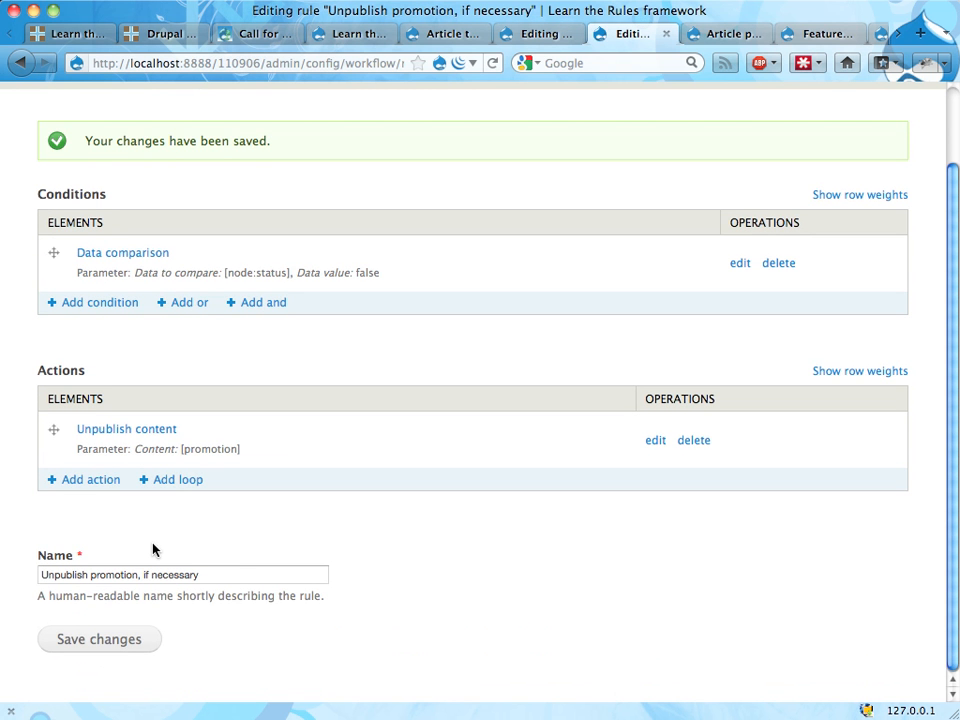
{"action": "scroll", "coordinate": [244, 255], "scroll_direction": "up", "scroll_amount": 2}
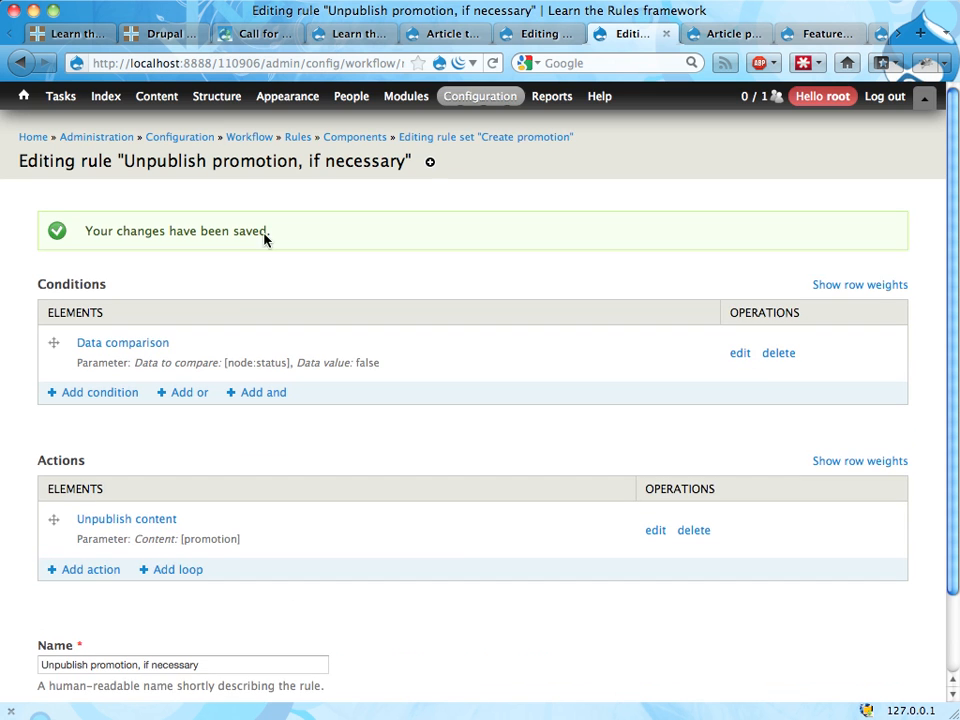
{"action": "left_click", "coordinate": [440, 140]}
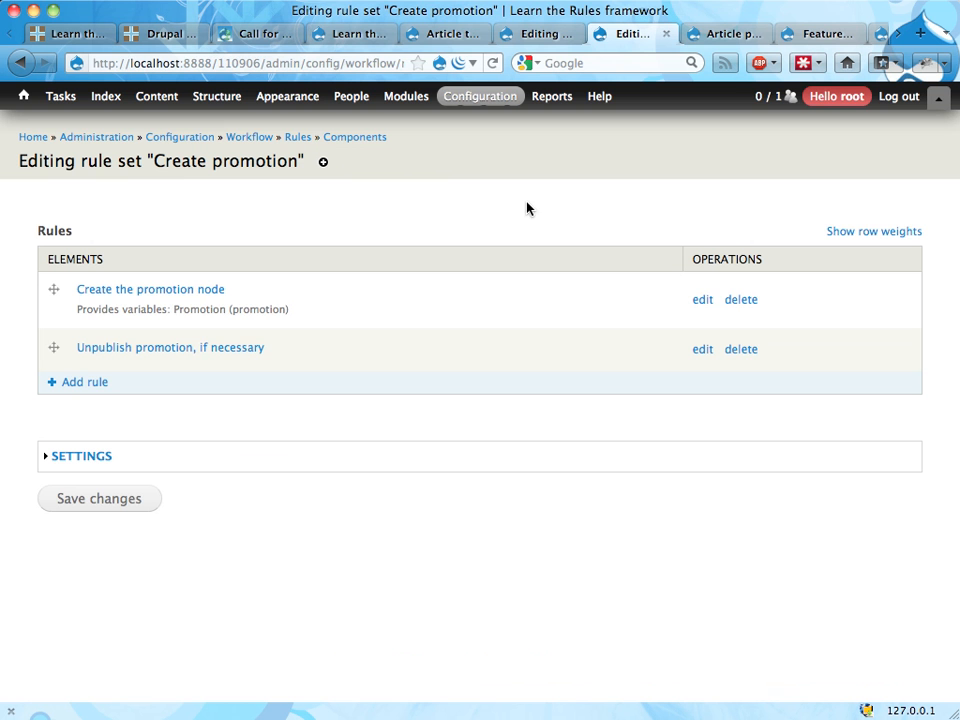
Step: Add a new rule named "Display an edit link" to the rule set and save it
{"action": "left_click", "coordinate": [77, 389]}
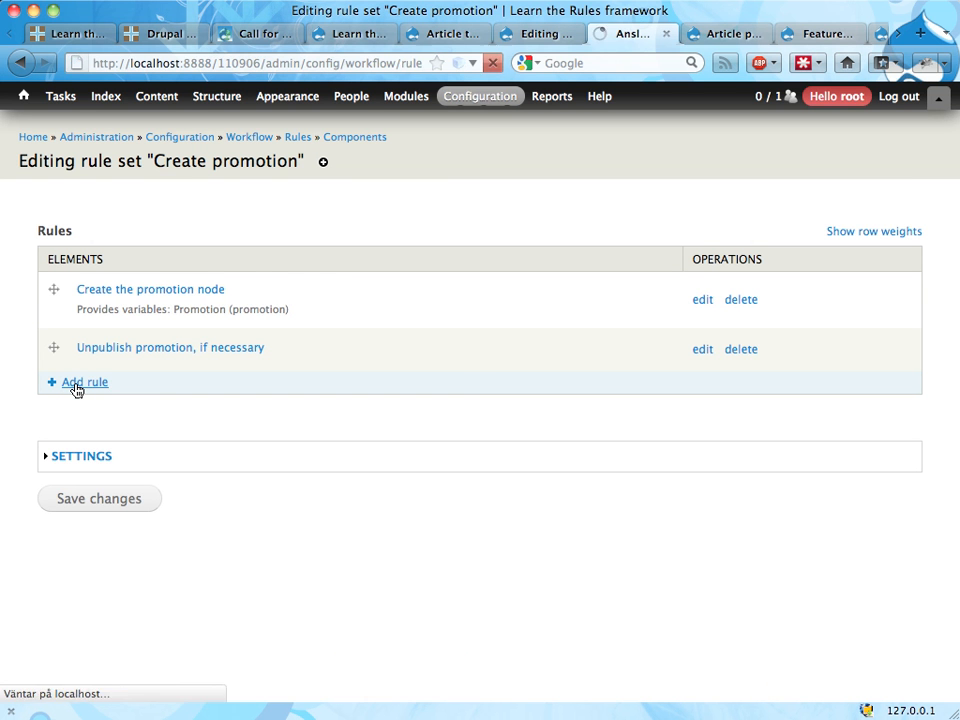
{"action": "left_click", "coordinate": [174, 260]}
{"action": "type", "text": "Di"}
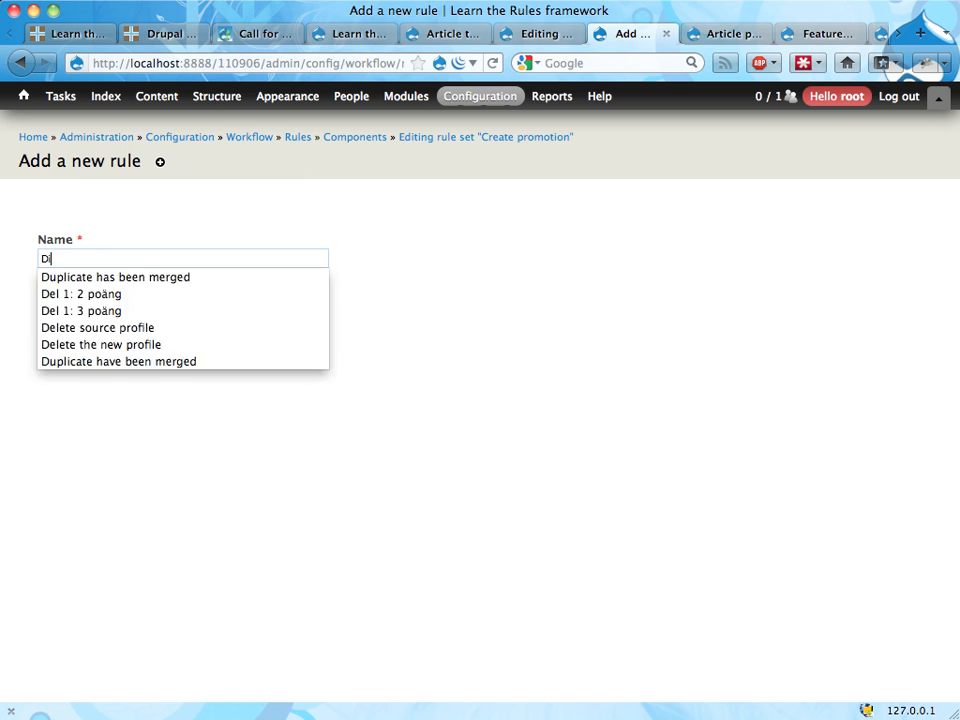
{"action": "type", "text": "splay an edit link"}
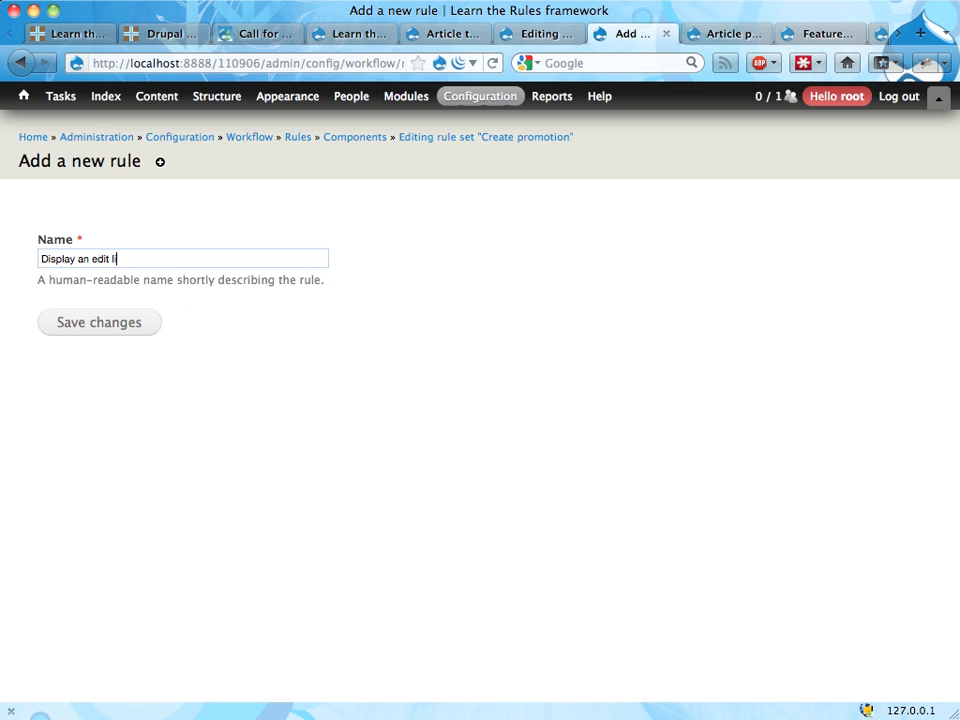
{"action": "key", "text": "Tab"}
{"action": "key", "text": "Return"}
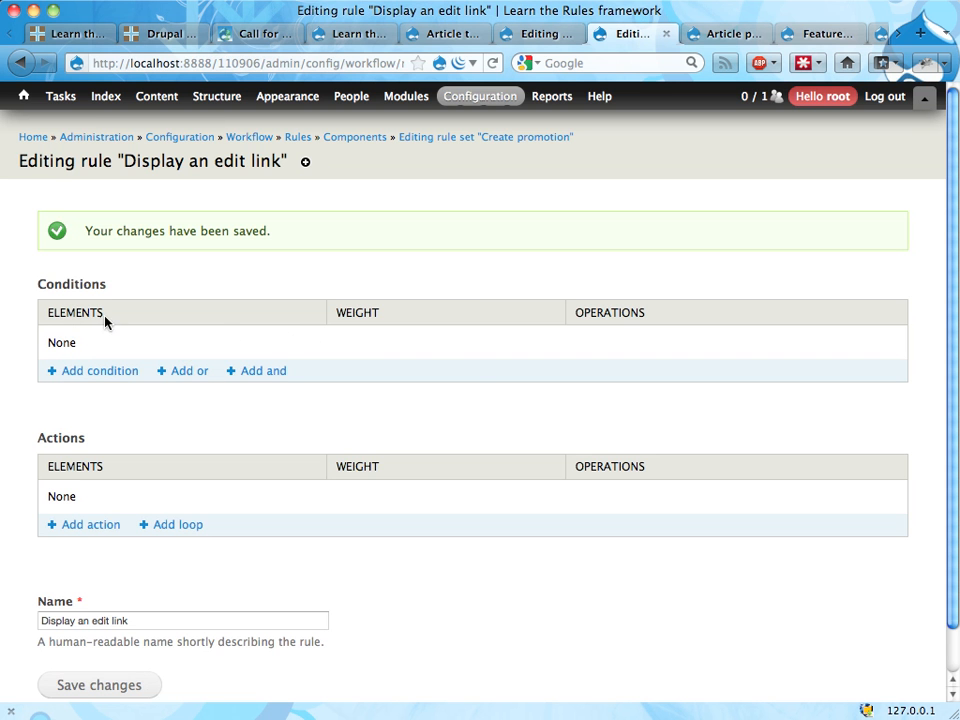
Step: Start a new action in the rule that shows a message on the site
{"action": "scroll", "coordinate": [120, 360], "scroll_direction": "down", "scroll_amount": 1}
{"action": "left_click", "coordinate": [100, 482]}
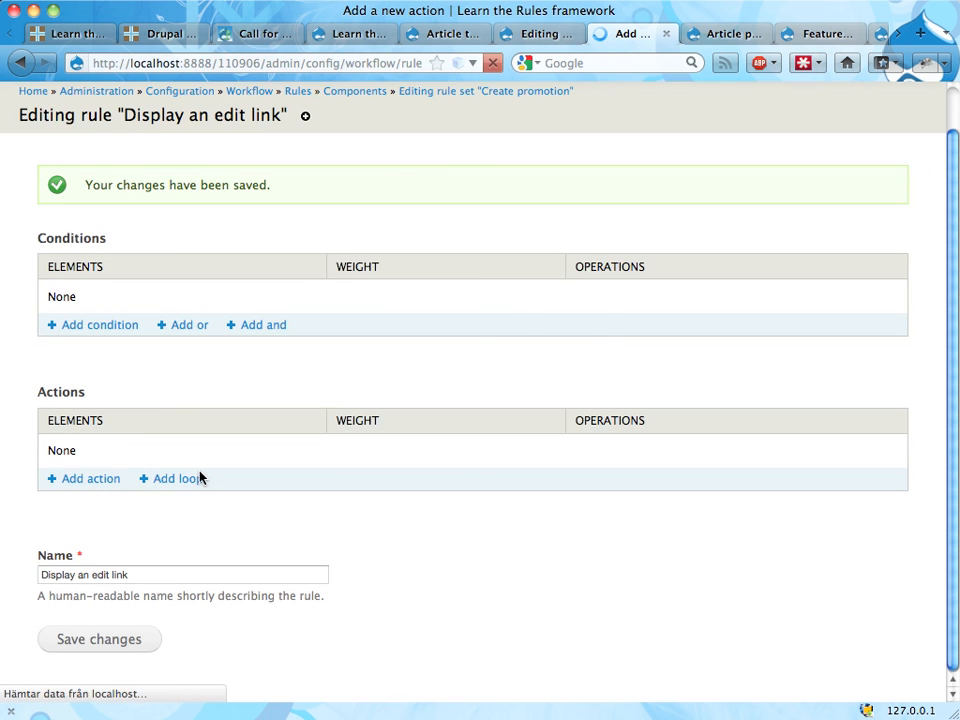
{"action": "left_click", "coordinate": [228, 265]}
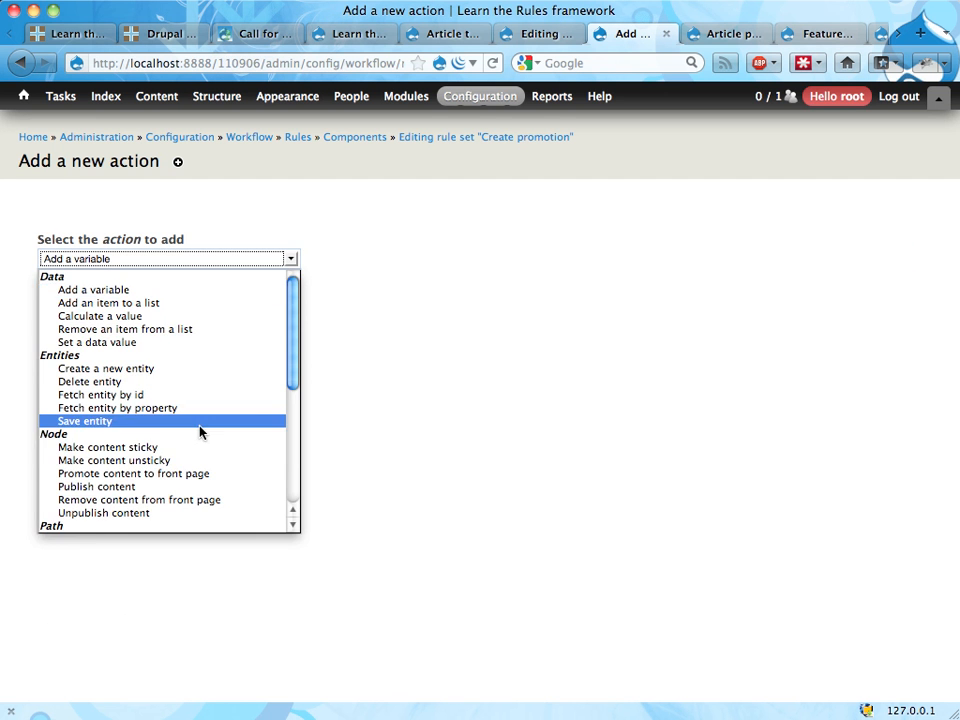
{"action": "scroll", "coordinate": [200, 432], "scroll_direction": "down", "scroll_amount": 5}
{"action": "left_click", "coordinate": [180, 467]}
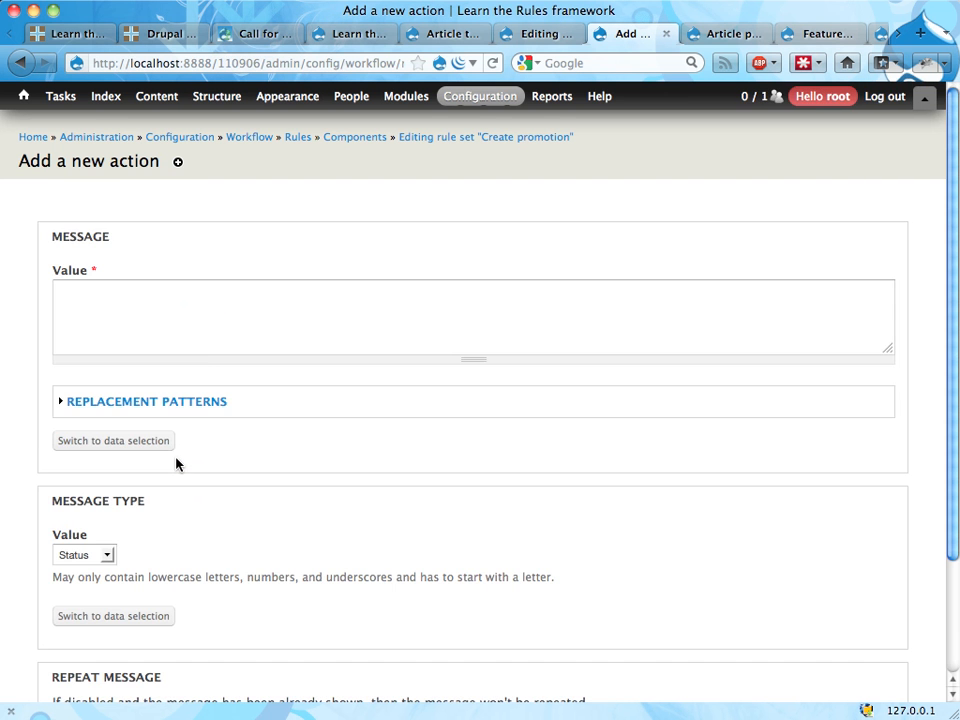
Step: Begin the message value with the sentence "An article promotion has been automatically created."
{"action": "left_click", "coordinate": [223, 334]}
{"action": "type", "text": "A"}
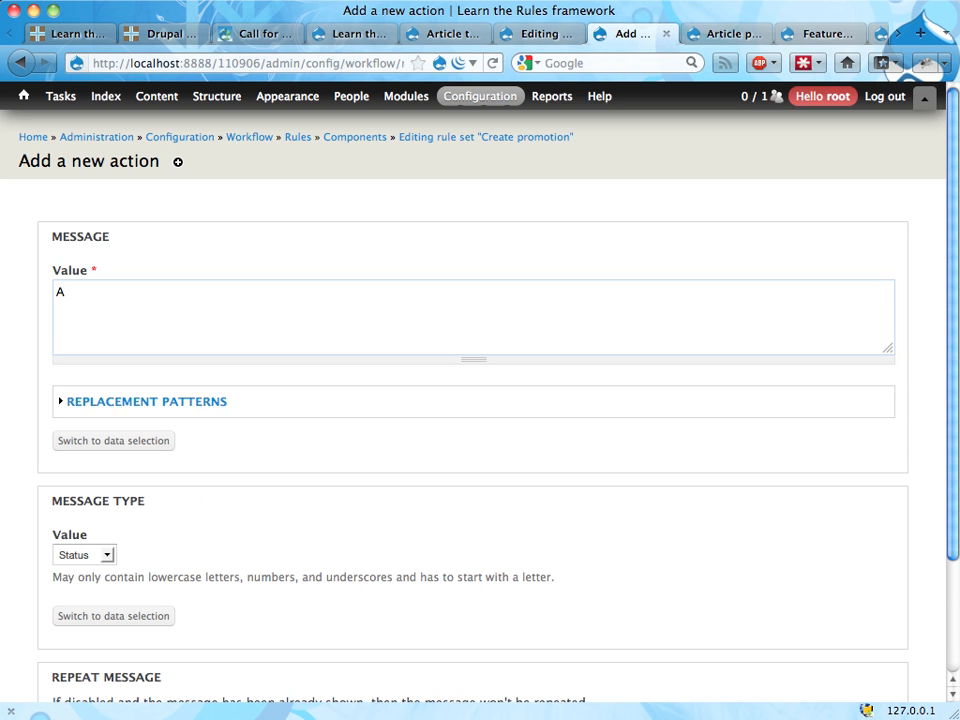
{"action": "type", "text": "n article promo"}
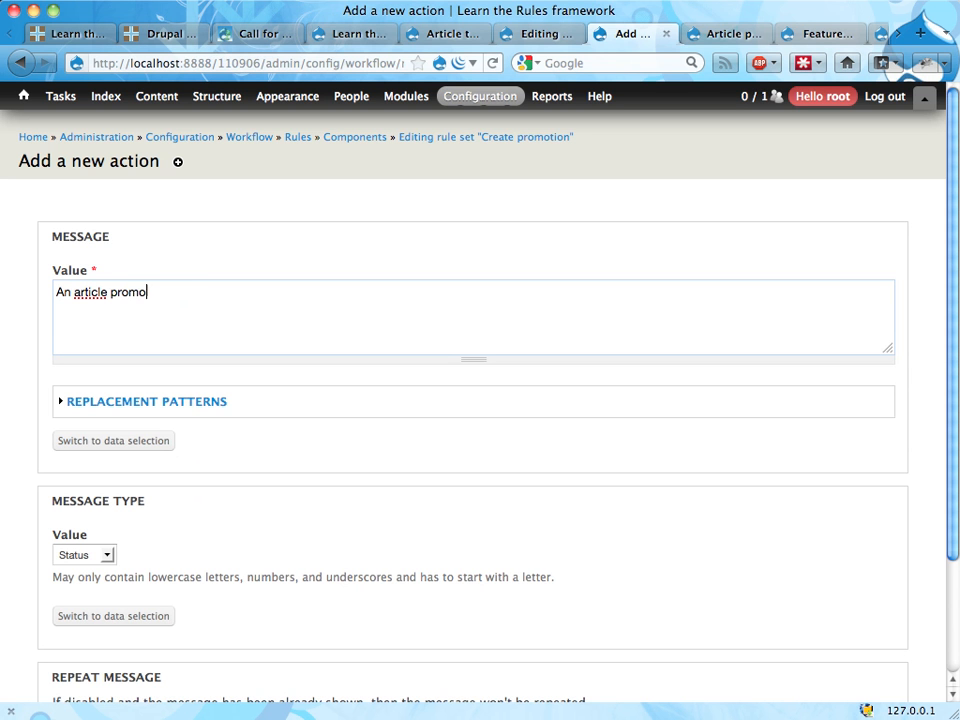
{"action": "type", "text": "tion has been automa"}
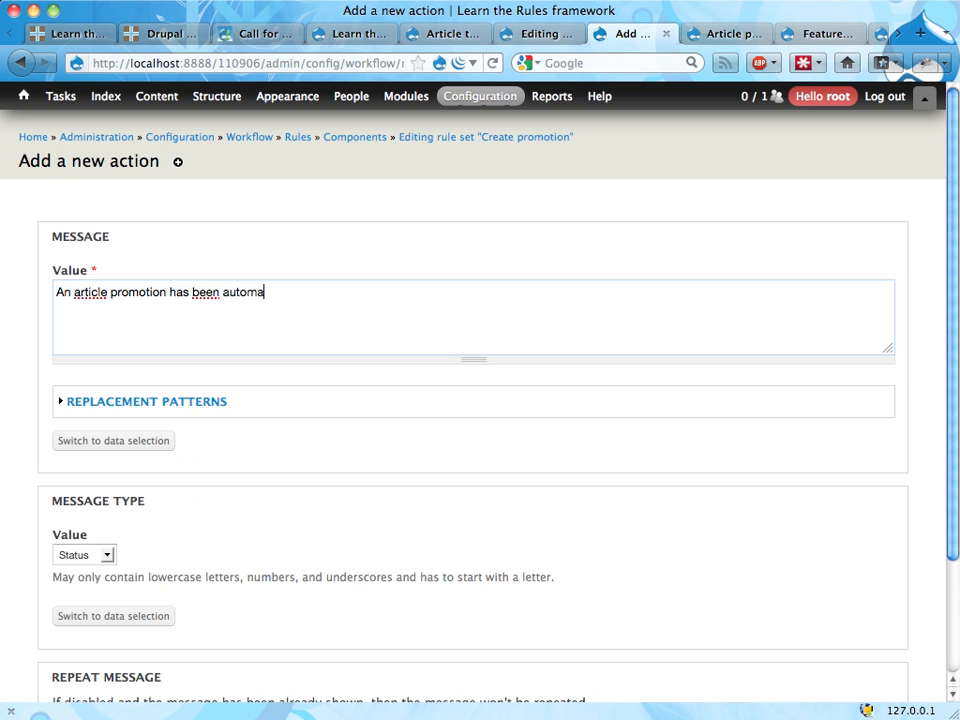
{"action": "type", "text": "tically created. Cli"}
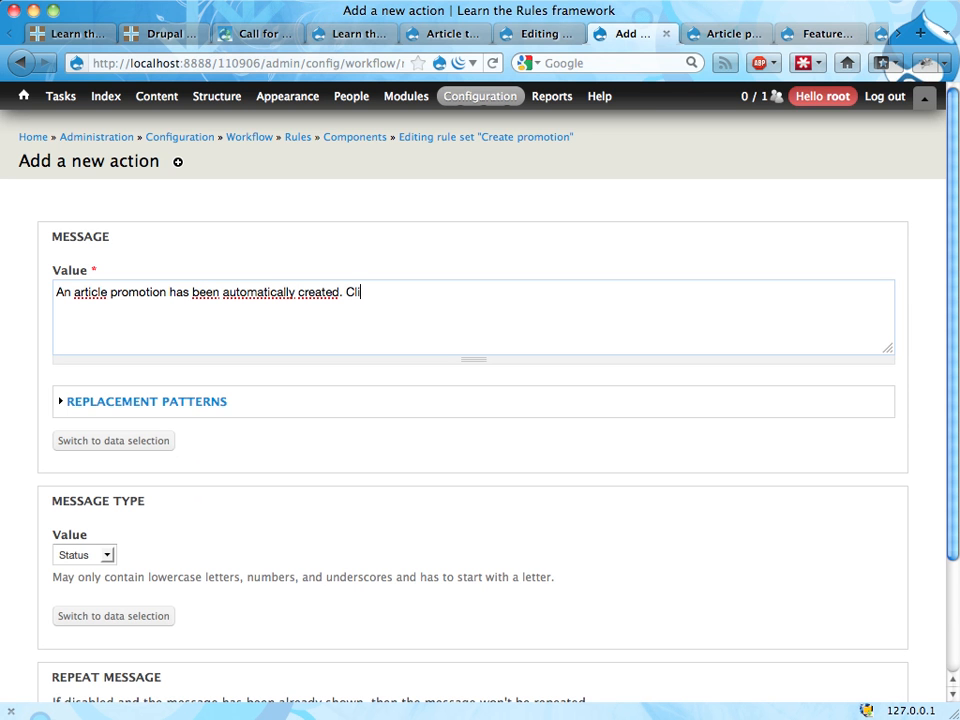
{"action": "type", "text": "ck here if you want to cu"}
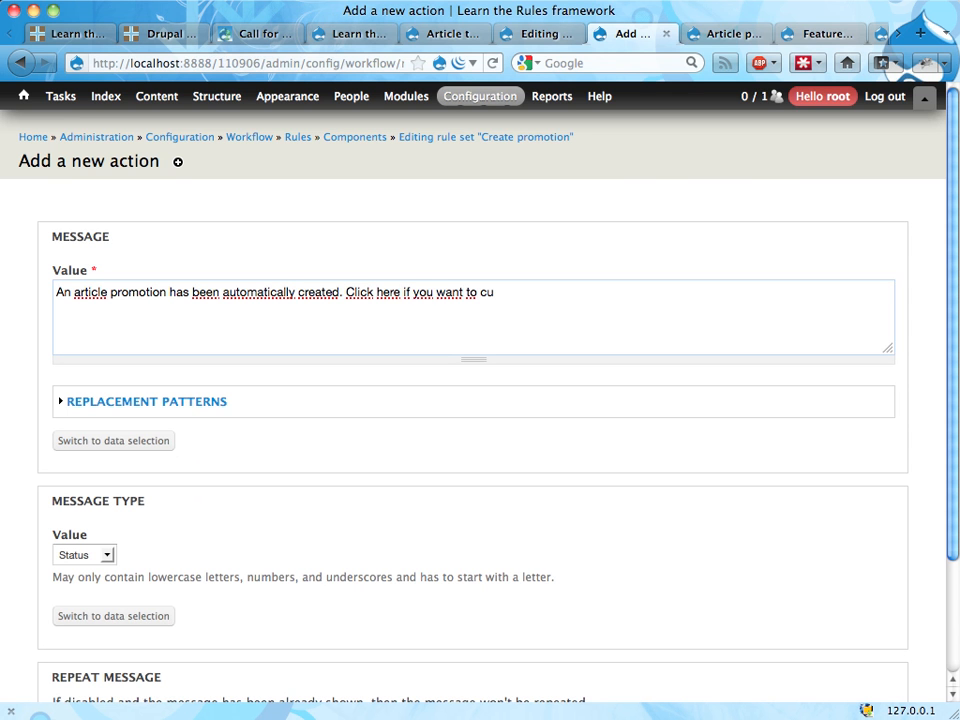
Step: Continue the message with "Click here if you want to customize it. (More promotions can be created manually.)"
{"action": "type", "text": "stomize it. (More promoti"}
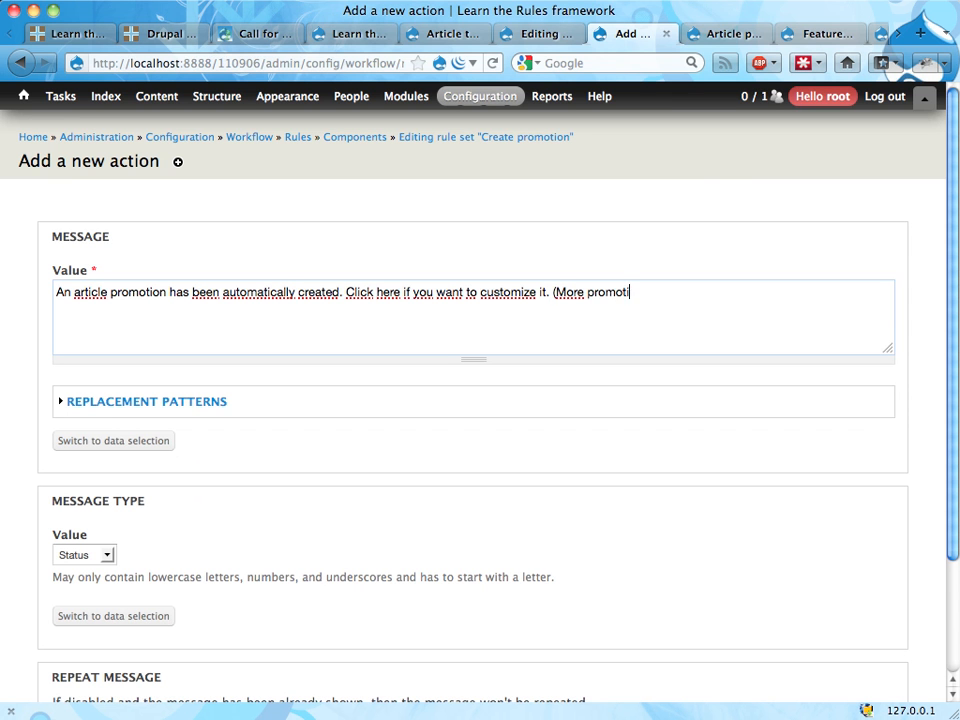
{"action": "type", "text": "ons can be created manually.)"}
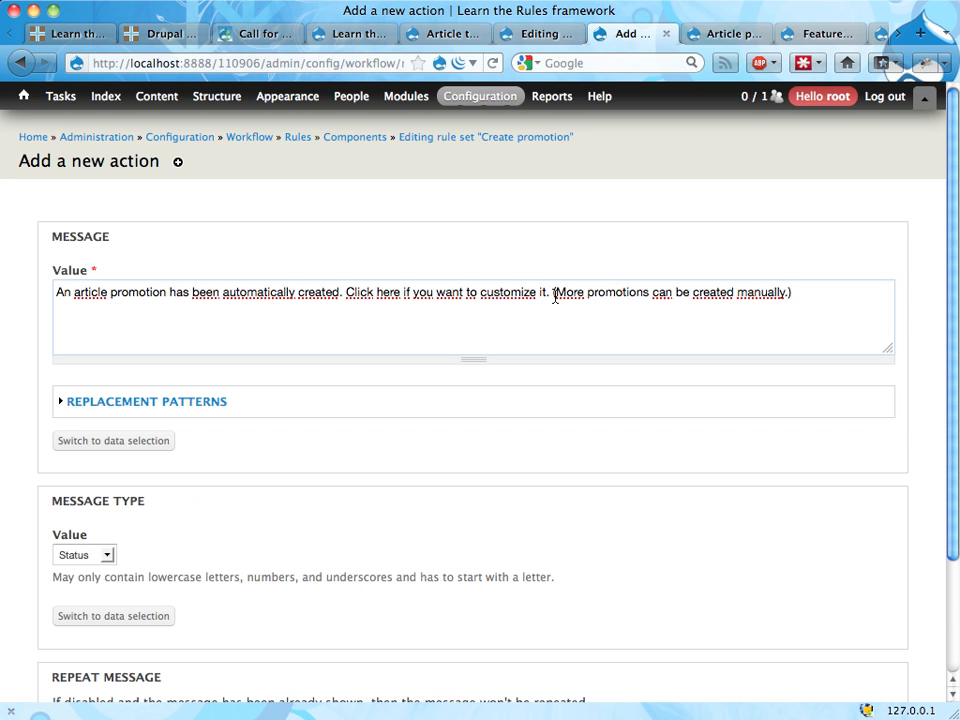
{"action": "left_click_drag", "start_coordinate": [553, 292], "coordinate": [825, 304]}
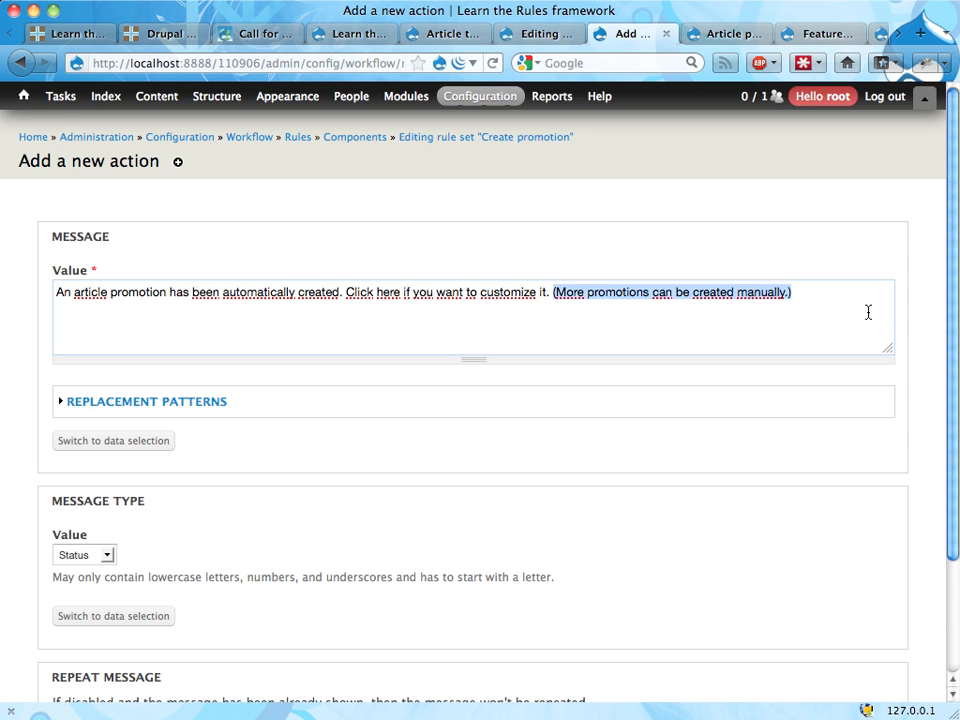
Step: Insert an opening link tag before "Click here", starting its href with the site URL token: <a href="[site:url]node/
{"action": "left_click", "coordinate": [346, 292]}
{"action": "type", "text": "<a"}
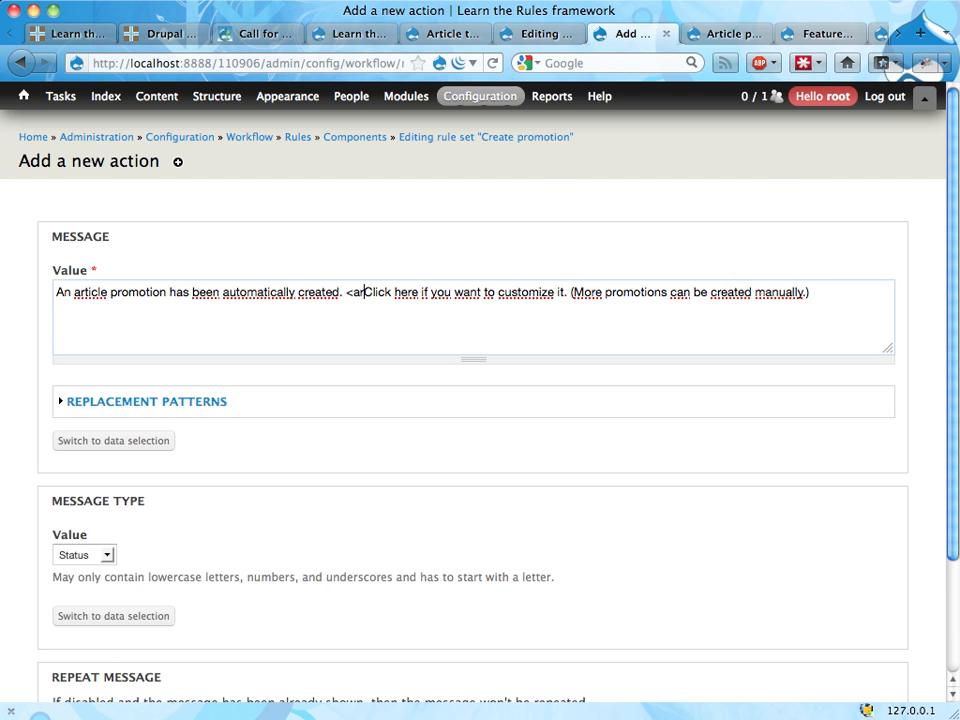
{"action": "type", "text": " href=\""}
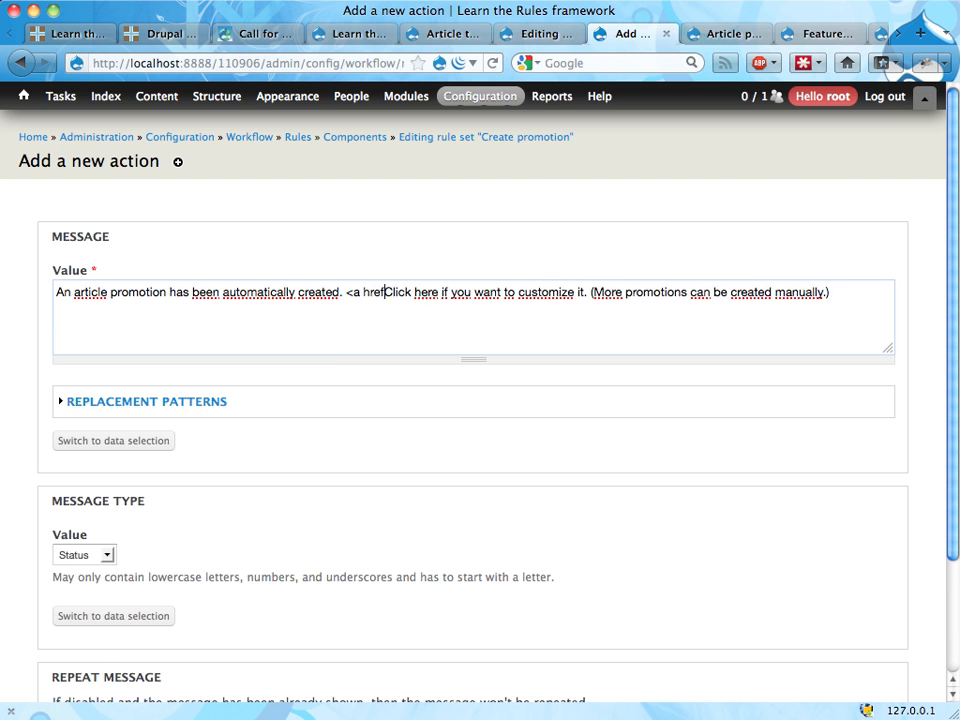
{"action": "left_click", "coordinate": [116, 404]}
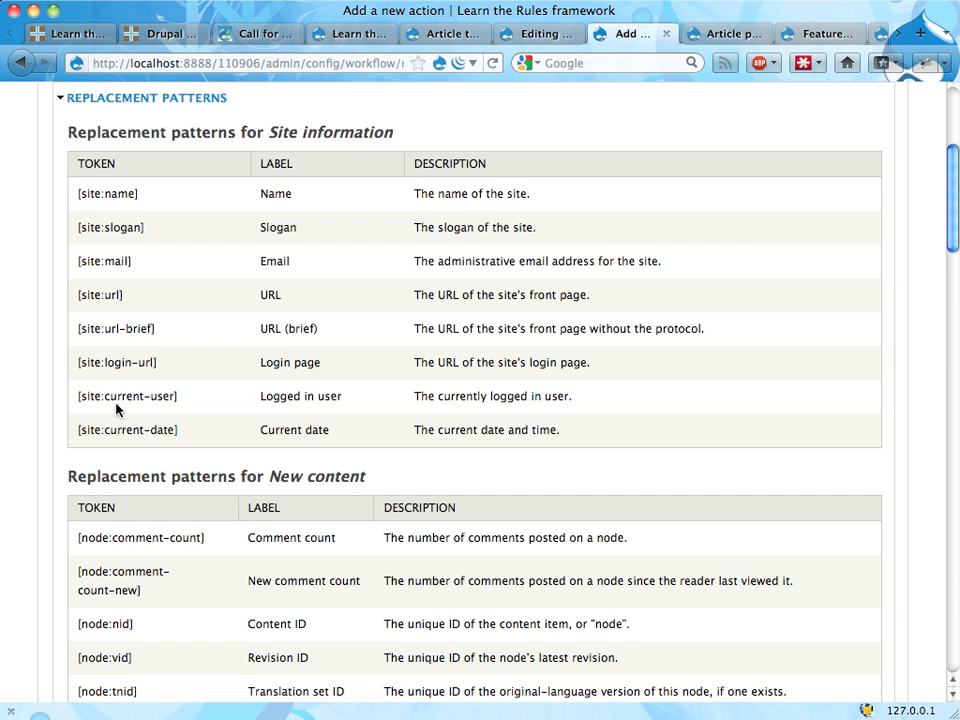
{"action": "double_click", "coordinate": [108, 296]}
{"action": "left_click", "coordinate": [108, 296]}
{"action": "key", "text": "super+c"}
{"action": "scroll", "coordinate": [386, 349], "scroll_direction": "up", "scroll_amount": 5}
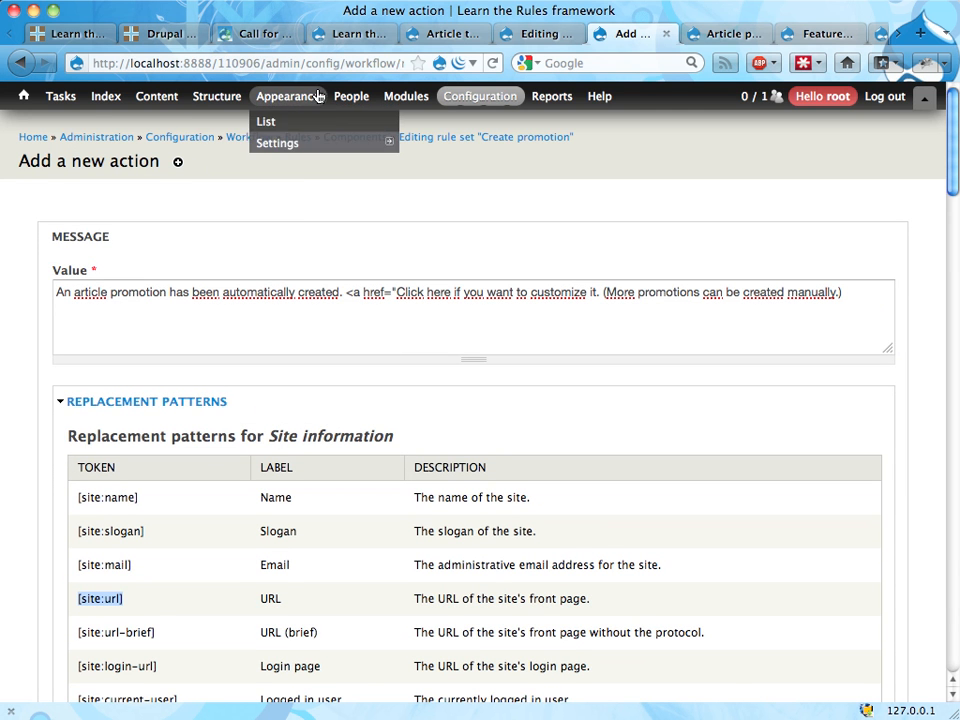
{"action": "left_click", "coordinate": [398, 293]}
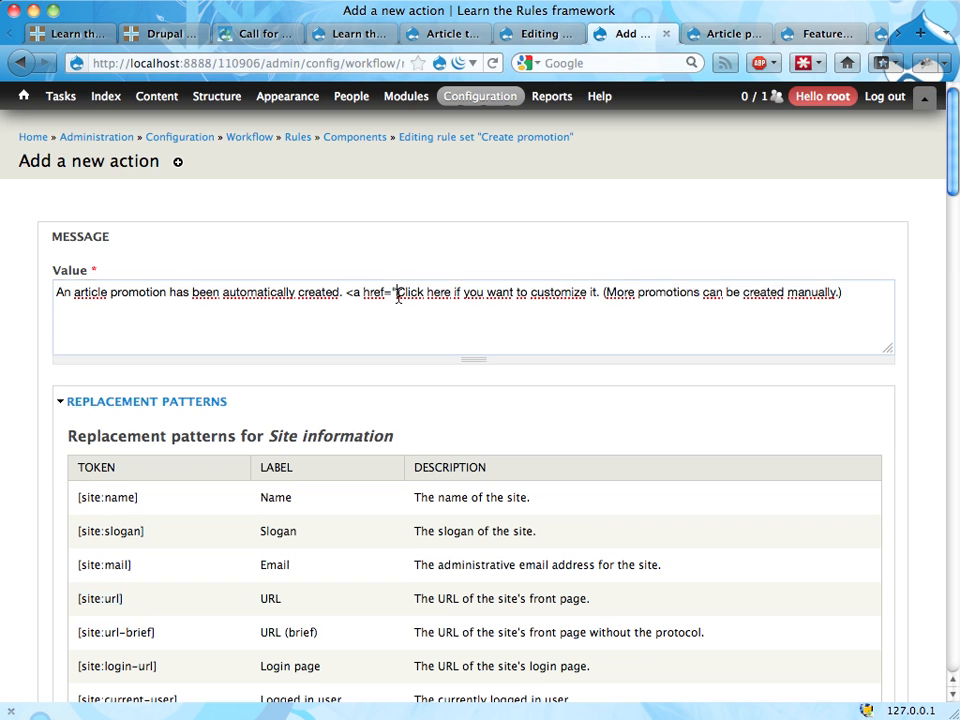
{"action": "key", "text": "super+v"}
{"action": "type", "text": "node/"}
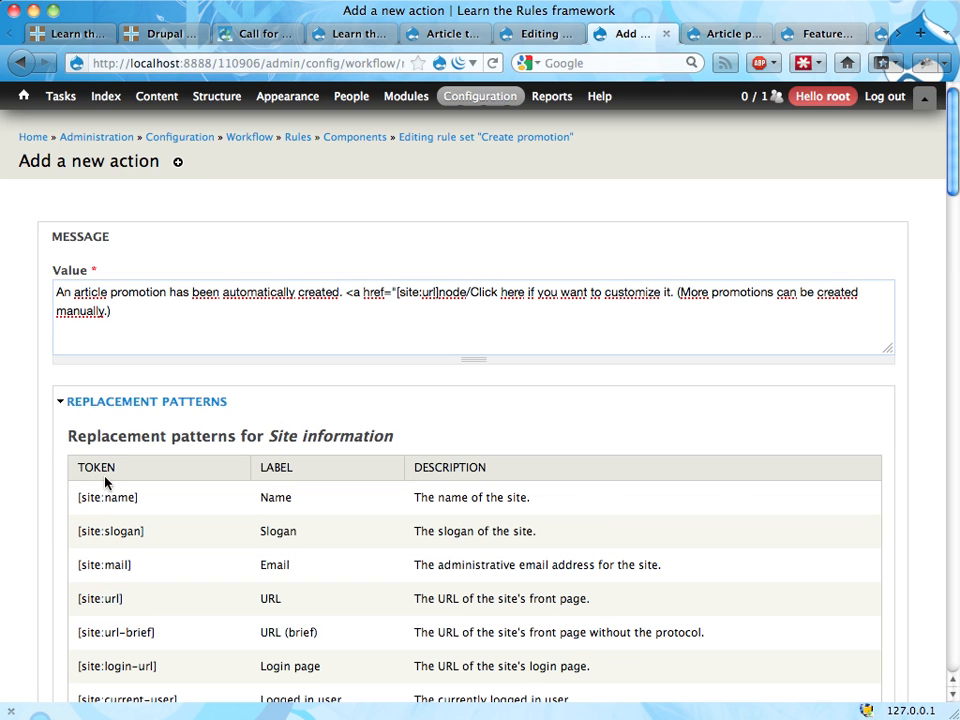
{"action": "type", "text": "node"}
Step: Complete the link address with [node:nid]/edit"> and close the link with </a> after "customize it."
{"action": "key", "text": "BackSpace"}
{"action": "key", "text": "BackSpace"}
{"action": "key", "text": "BackSpace"}
{"action": "key", "text": "BackSpace"}
{"action": "type", "text": "[node:nid]"}
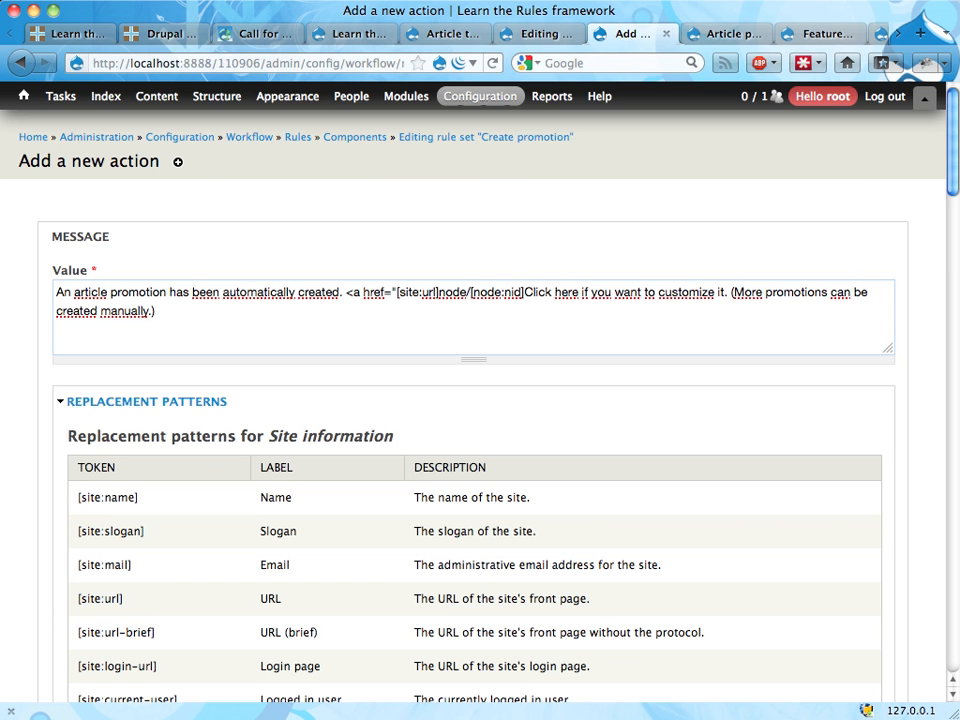
{"action": "type", "text": "/edit\""}
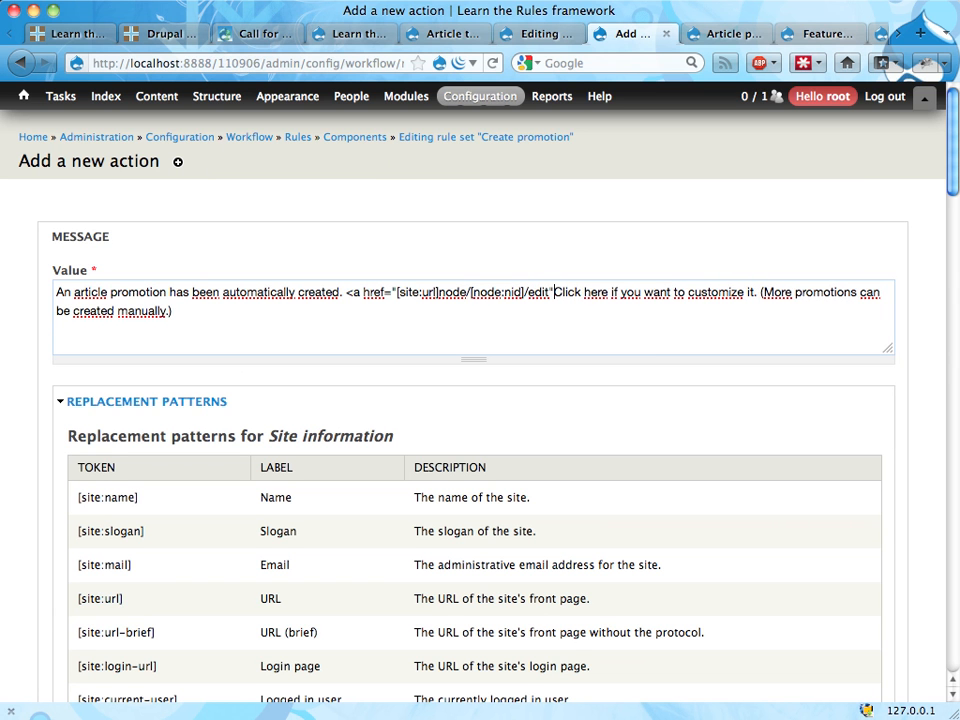
{"action": "type", "text": ">"}
{"action": "left_click", "coordinate": [752, 292]}
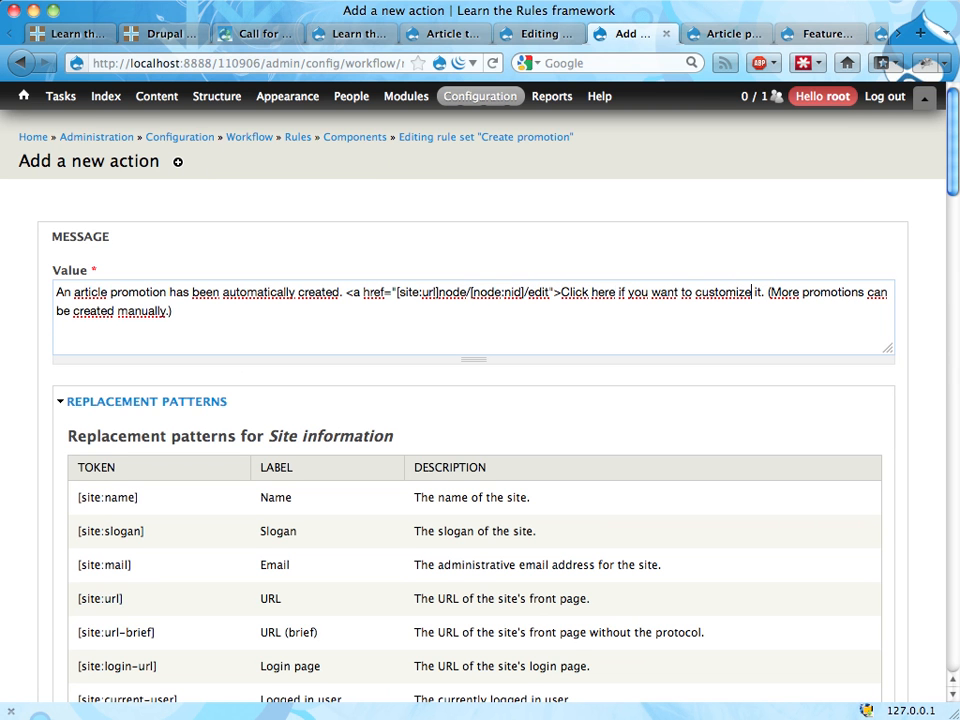
{"action": "type", "text": "</a"}
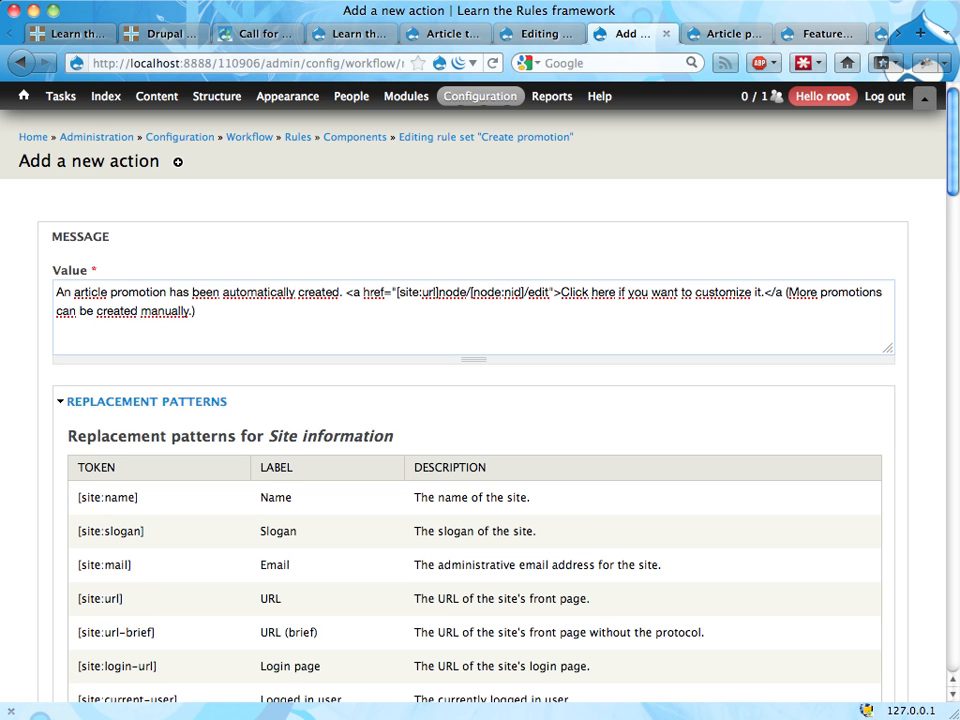
{"action": "type", "text": ">"}
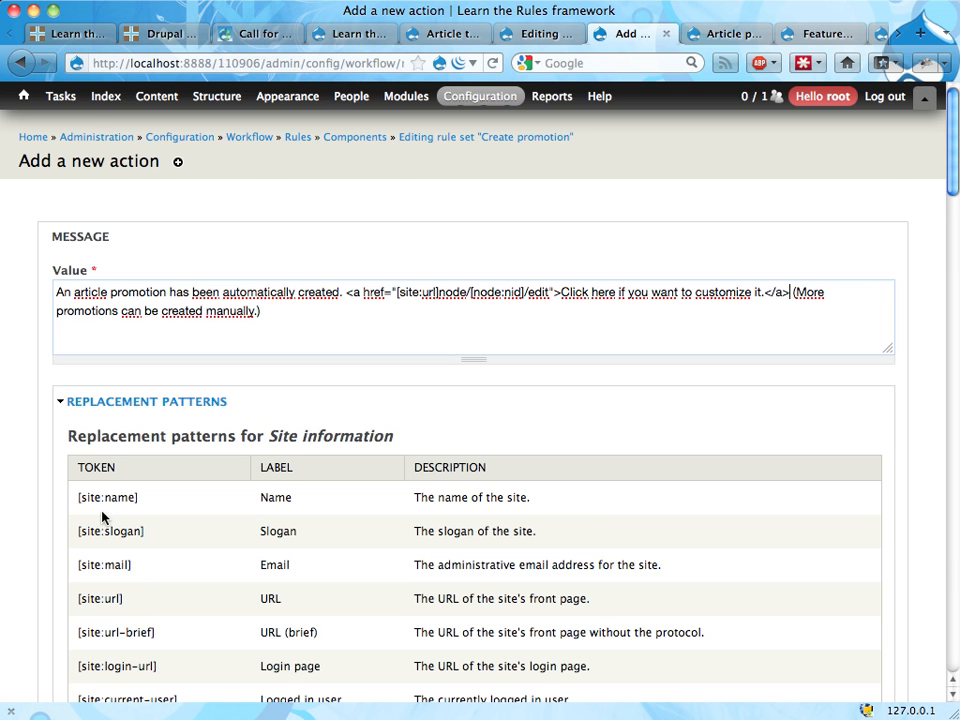
Step: Collapse the replacement patterns and save the message action with type Status and repeat message enabled
{"action": "left_click", "coordinate": [124, 402]}
{"action": "scroll", "coordinate": [250, 406], "scroll_direction": "down", "scroll_amount": 3}
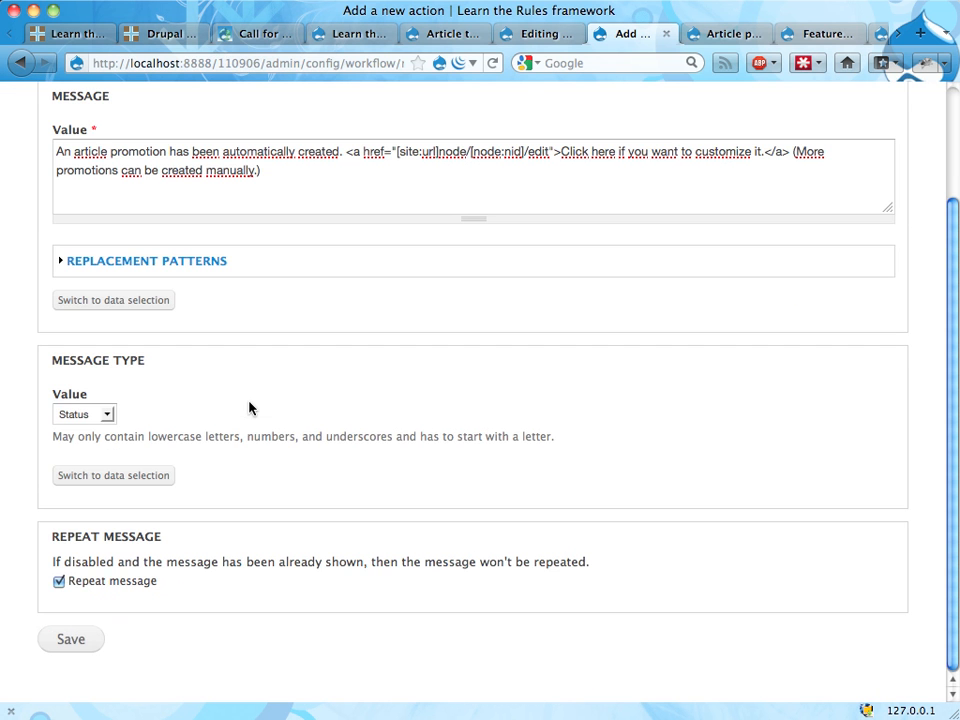
{"action": "left_click", "coordinate": [77, 640]}
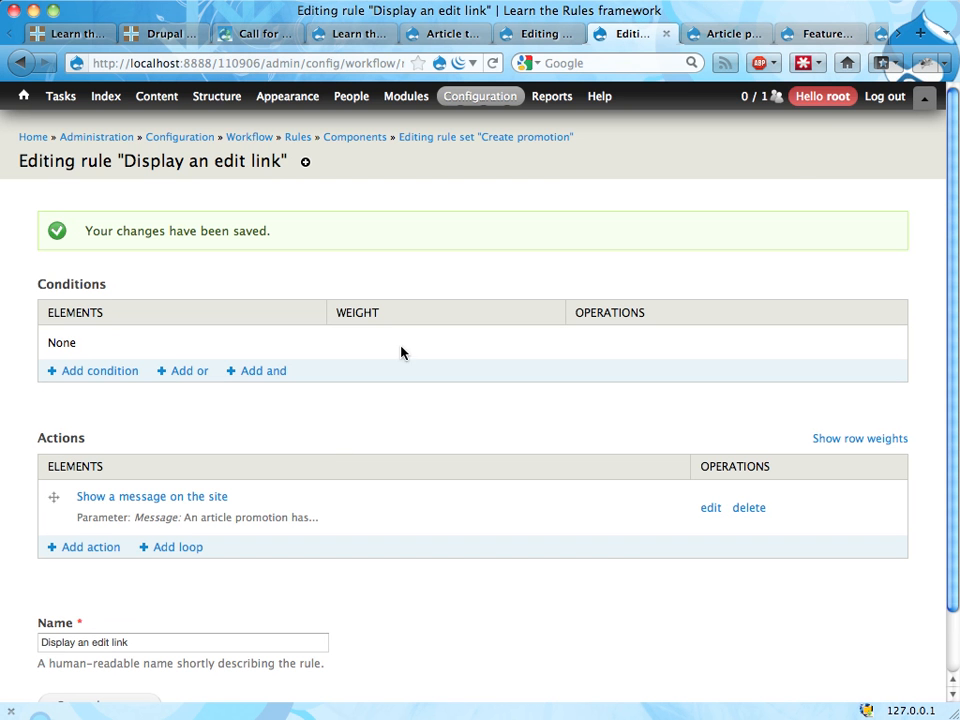
Step: Start creating a new Article and title it "Article four"
{"action": "left_click", "coordinate": [925, 97]}
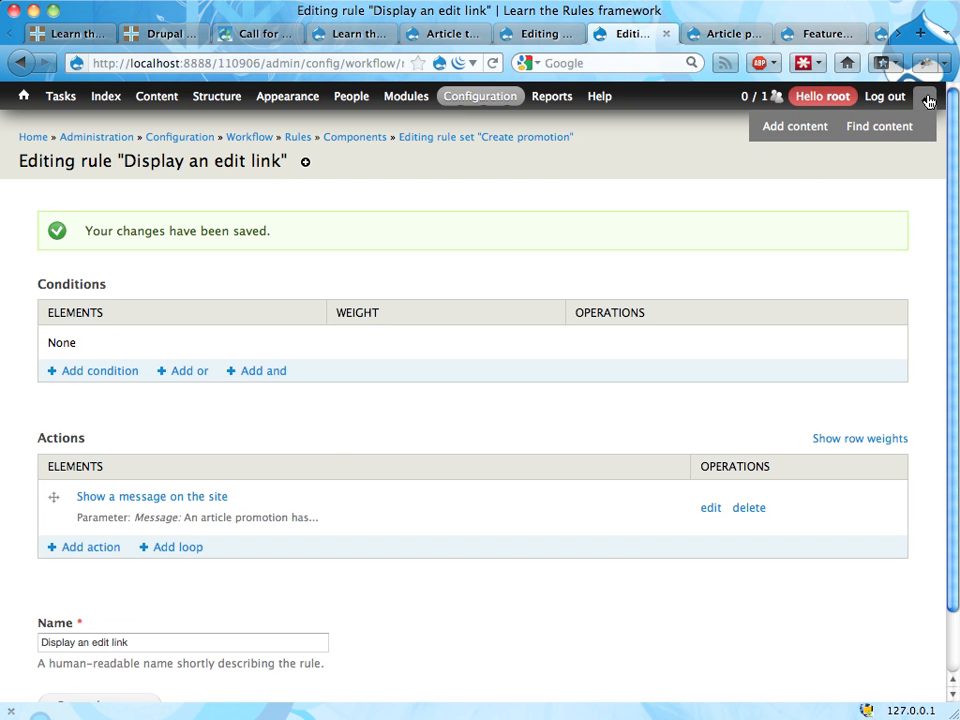
{"action": "left_click", "coordinate": [797, 127]}
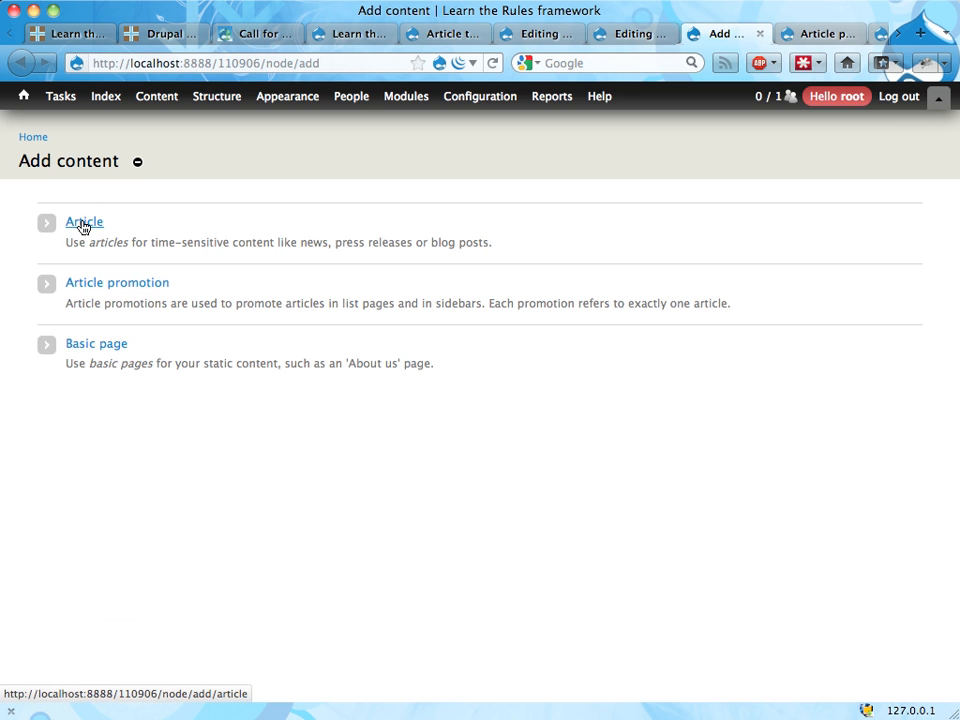
{"action": "left_click", "coordinate": [83, 224]}
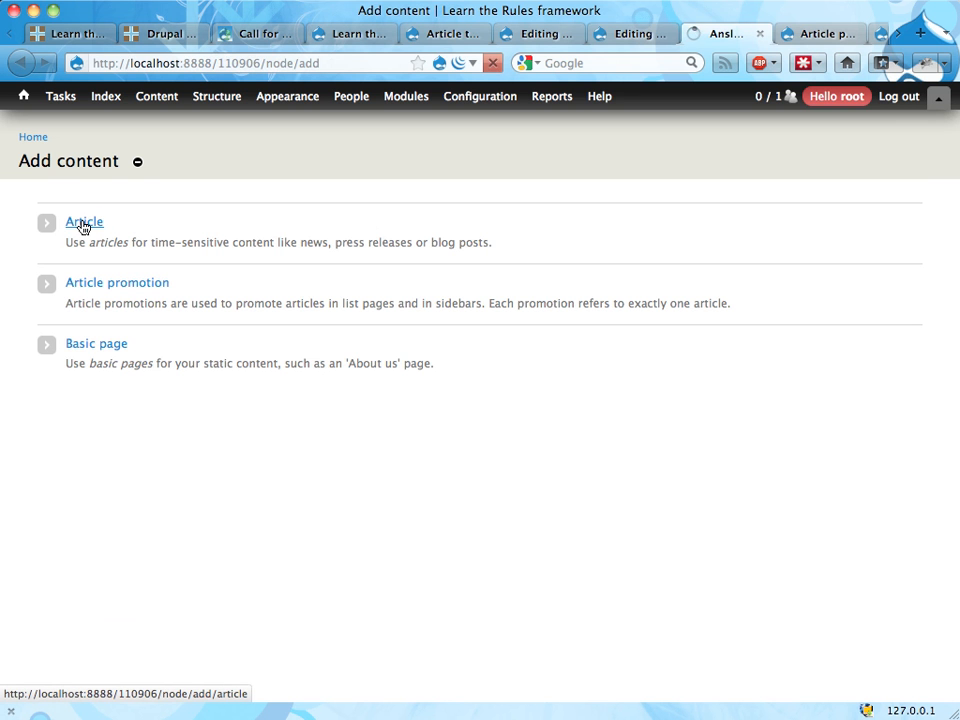
{"action": "left_click", "coordinate": [88, 237]}
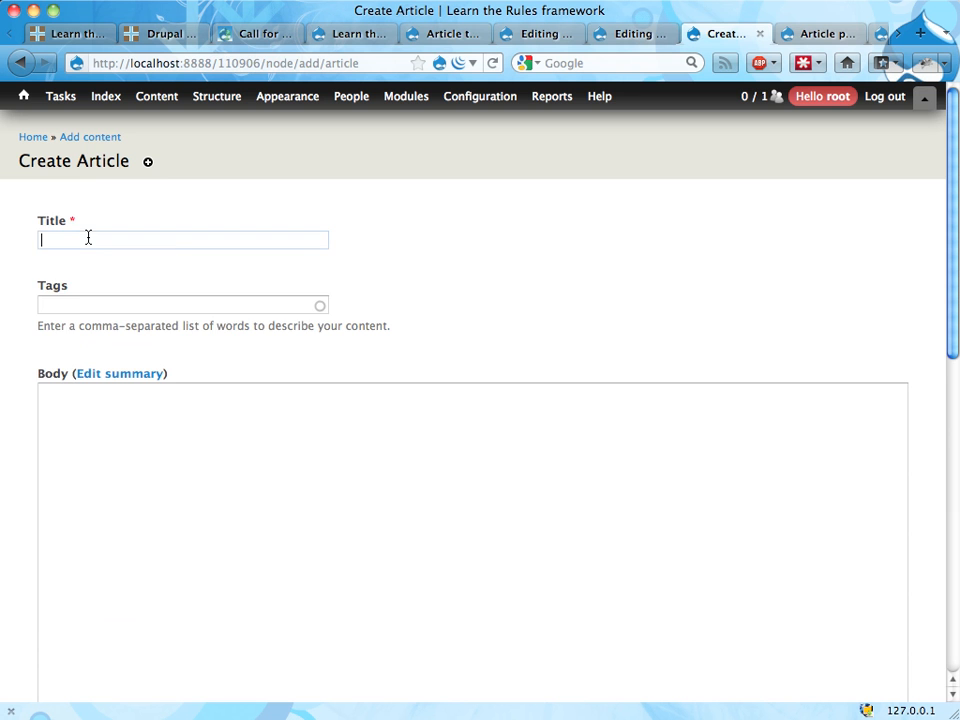
{"action": "type", "text": "Article four"}
Step: Tag the new article with the existing terms alpha and beta
{"action": "left_click", "coordinate": [65, 308]}
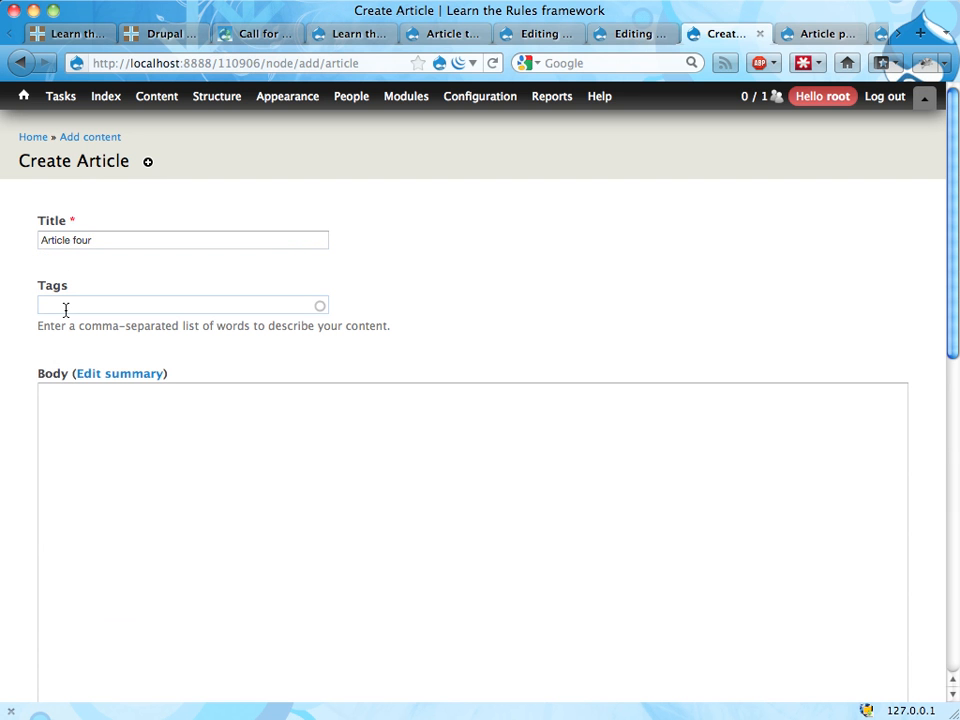
{"action": "type", "text": "alp"}
{"action": "key", "text": "Down"}
{"action": "key", "text": "Return"}
{"action": "type", "text": ", beta"}
{"action": "key", "text": "Down"}
{"action": "key", "text": "Return"}
Step: Fill the article's body with generated dummy Lipsum text
{"action": "left_click", "coordinate": [127, 479]}
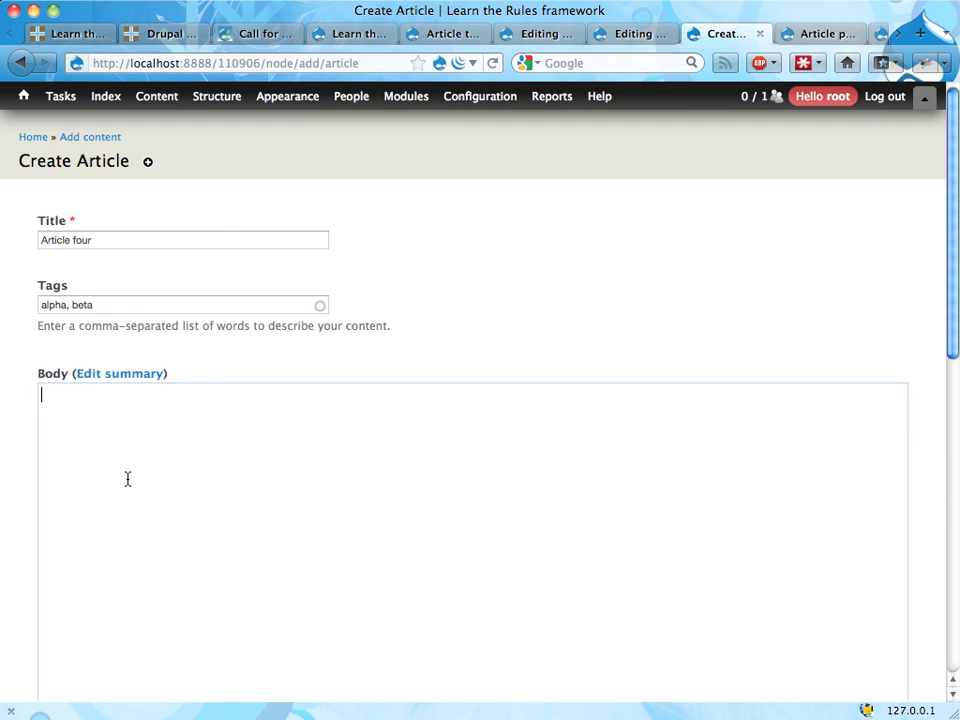
{"action": "right_click", "coordinate": [127, 479]}
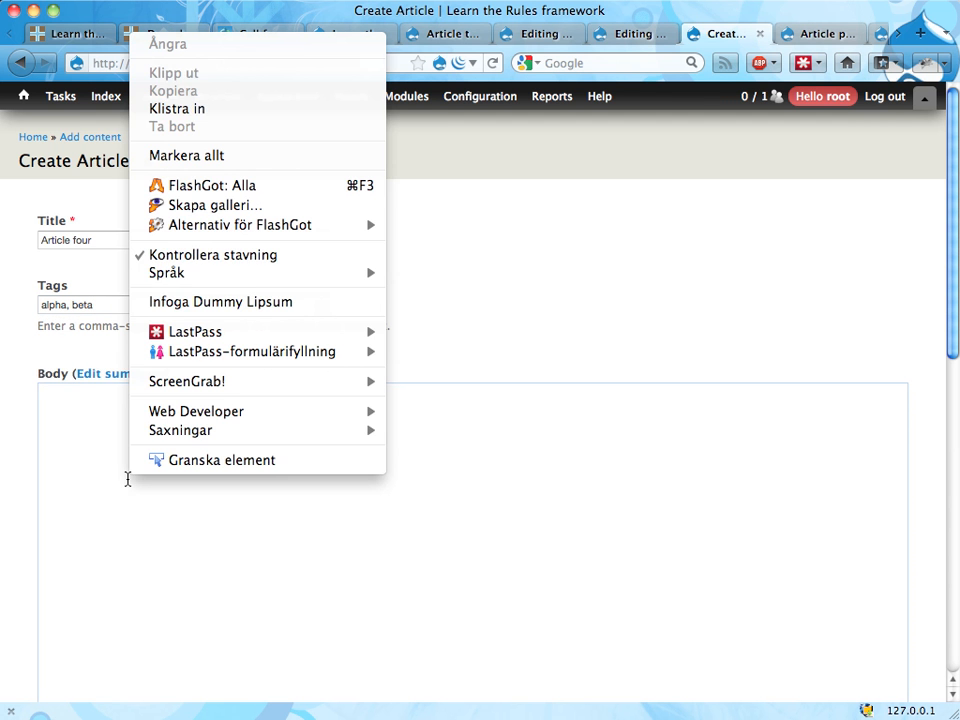
{"action": "left_click", "coordinate": [213, 304]}
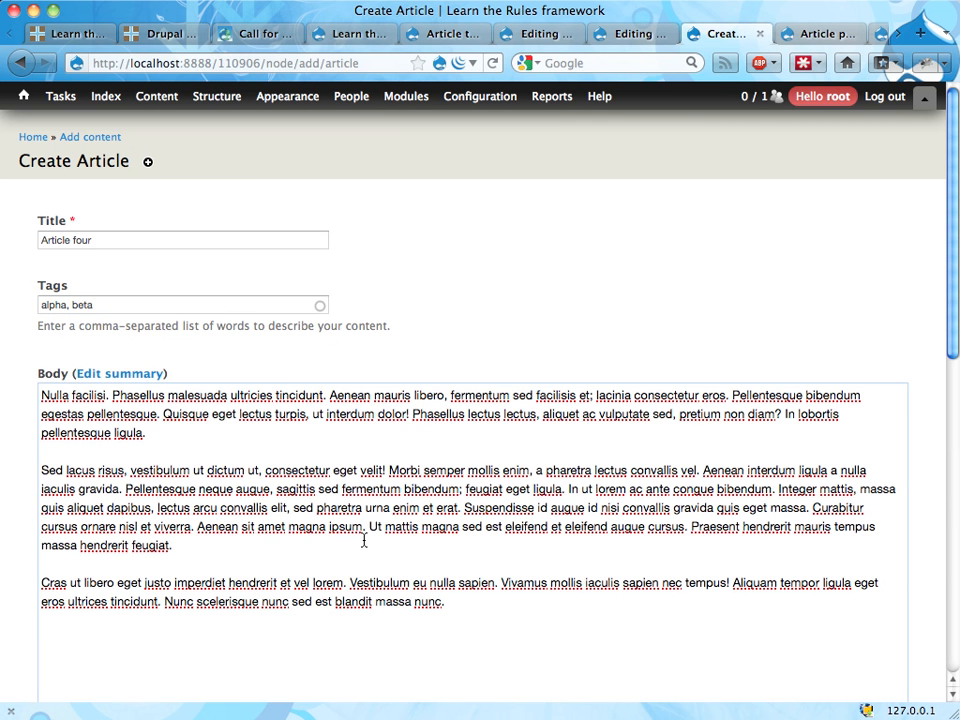
{"action": "key", "text": "super+a"}
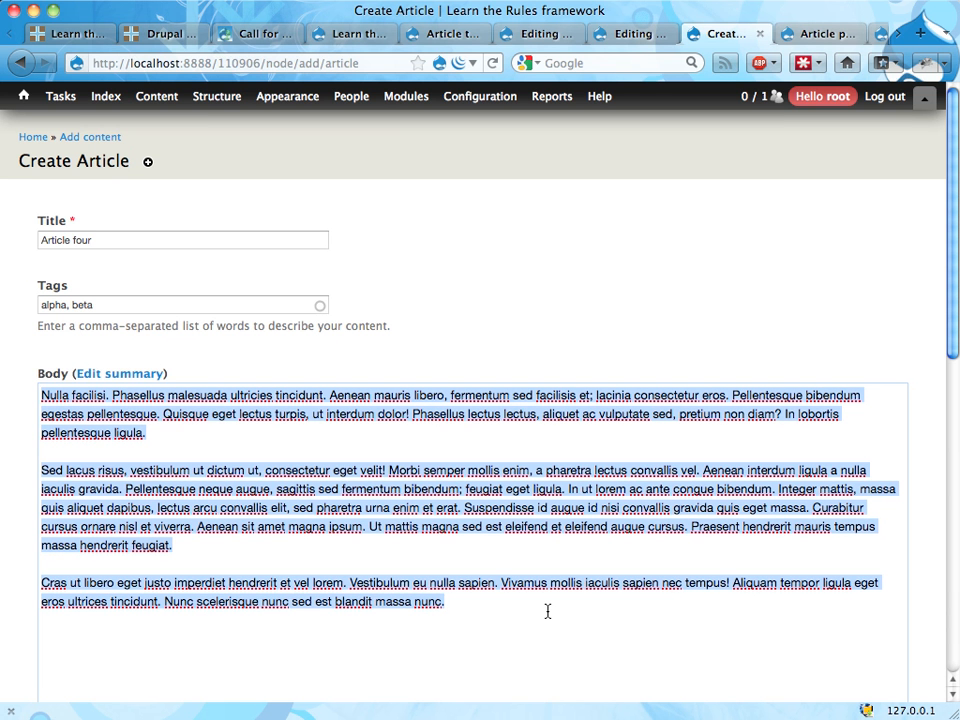
{"action": "left_click", "coordinate": [547, 611]}
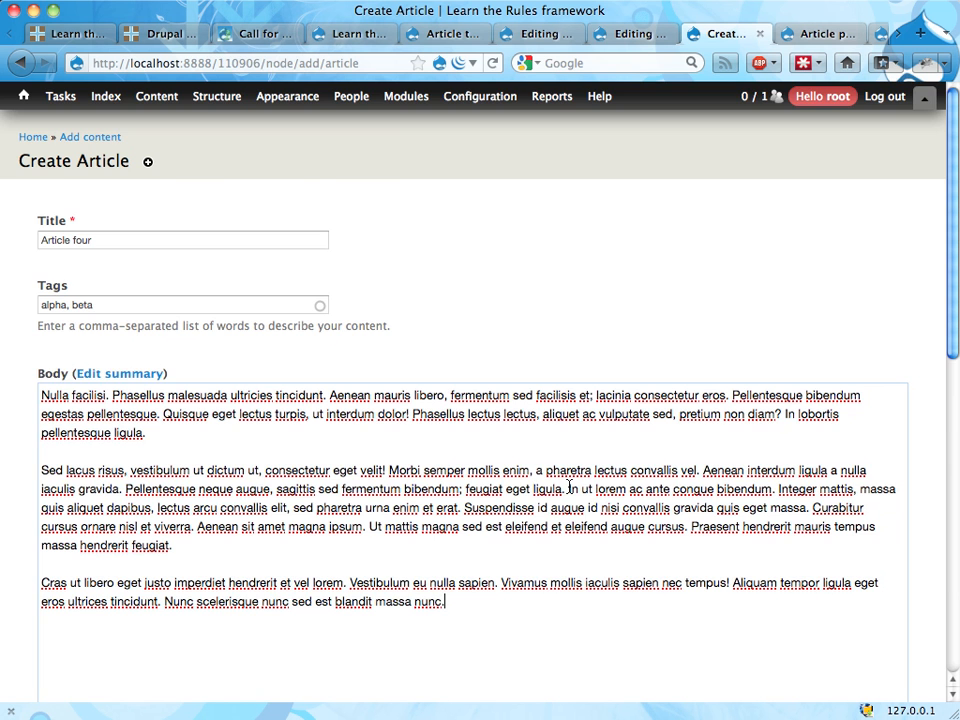
Step: Choose have_a_pony.jpg from the blandat folder as the article's image and upload it
{"action": "scroll", "coordinate": [570, 487], "scroll_direction": "down", "scroll_amount": 10}
{"action": "left_click", "coordinate": [245, 408]}
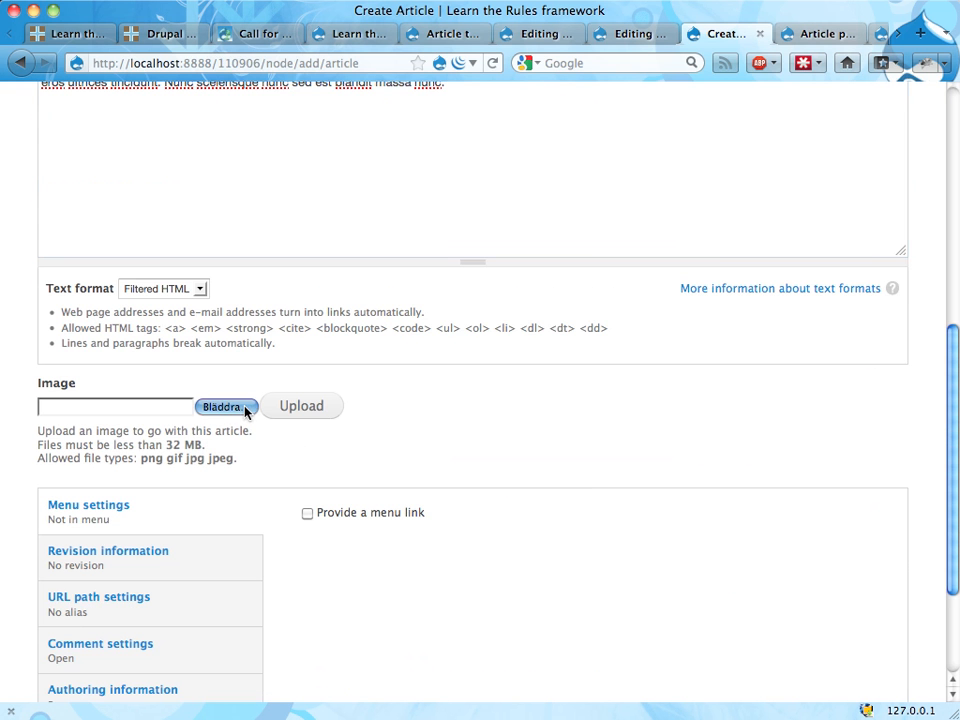
{"action": "left_click", "coordinate": [335, 273]}
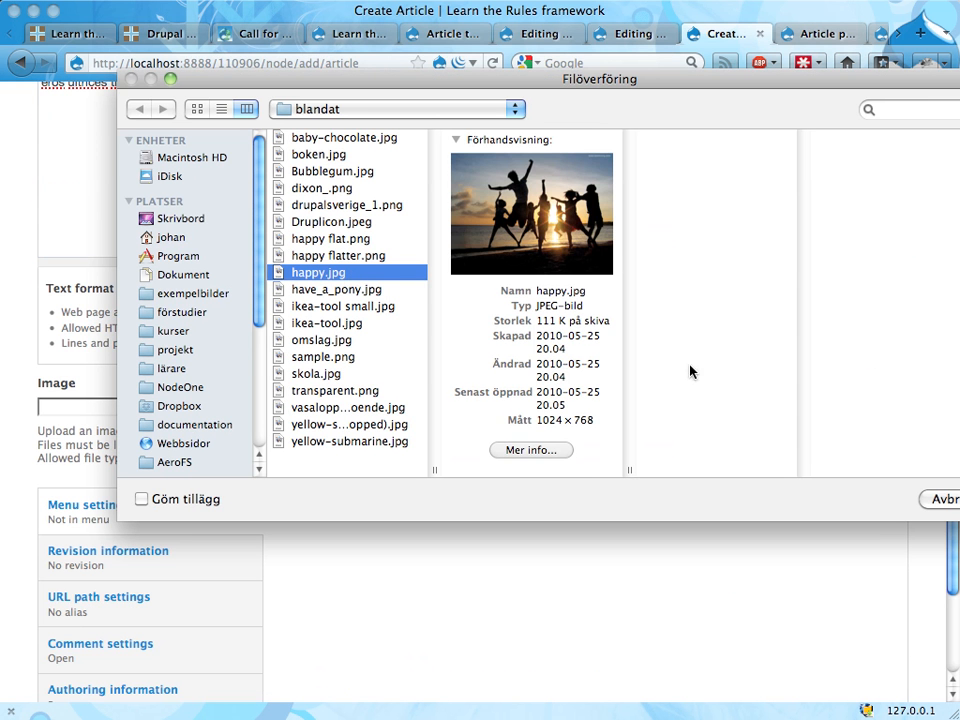
{"action": "left_click", "coordinate": [393, 257]}
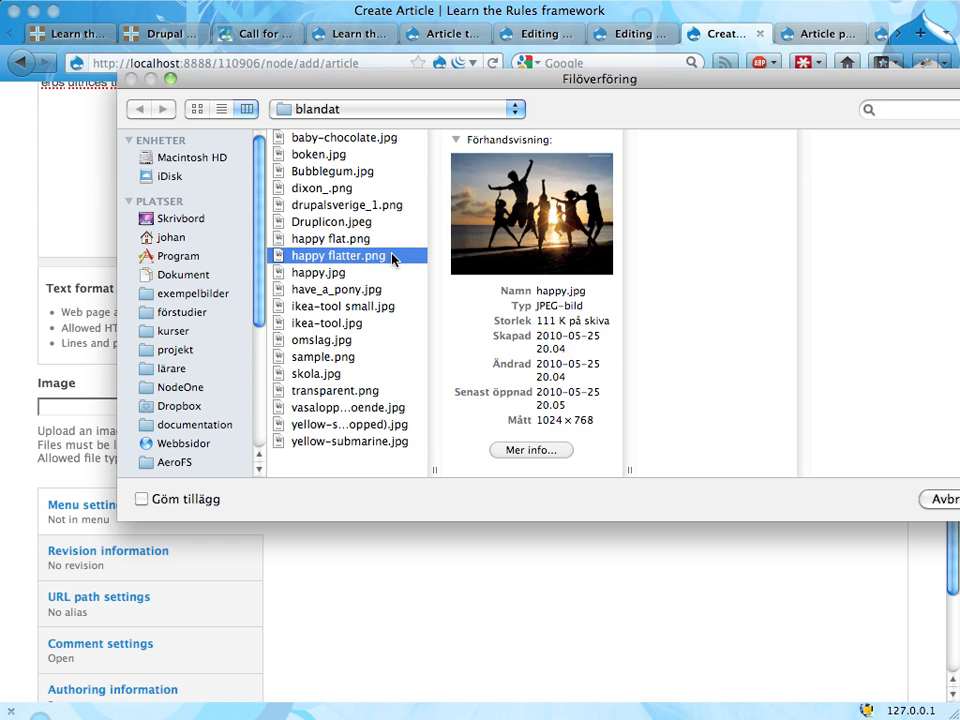
{"action": "left_click", "coordinate": [370, 273]}
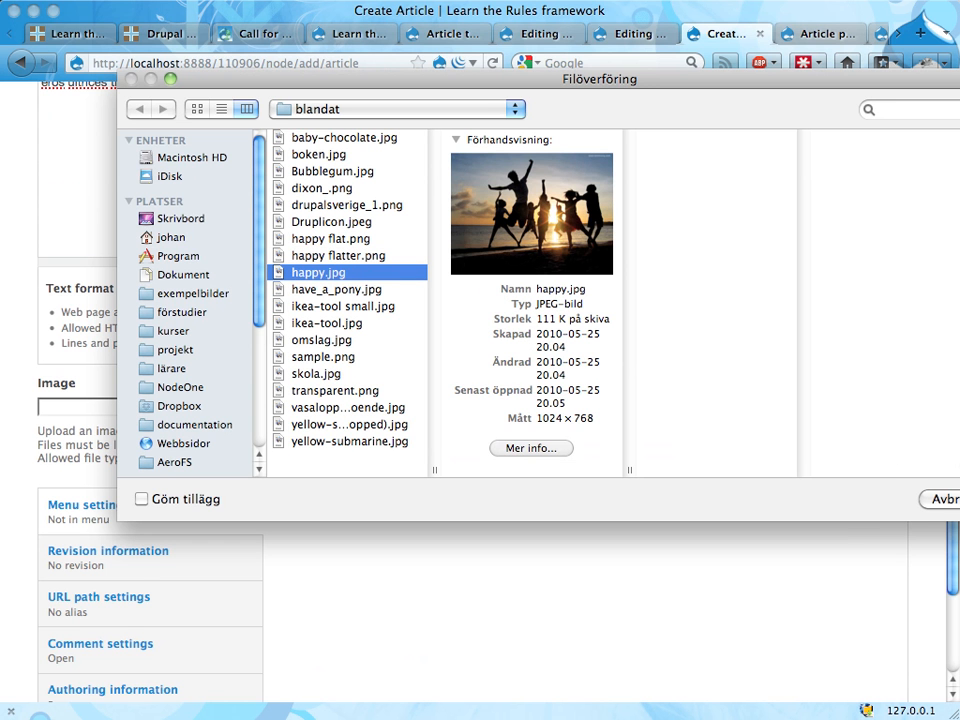
{"action": "left_click", "coordinate": [381, 289]}
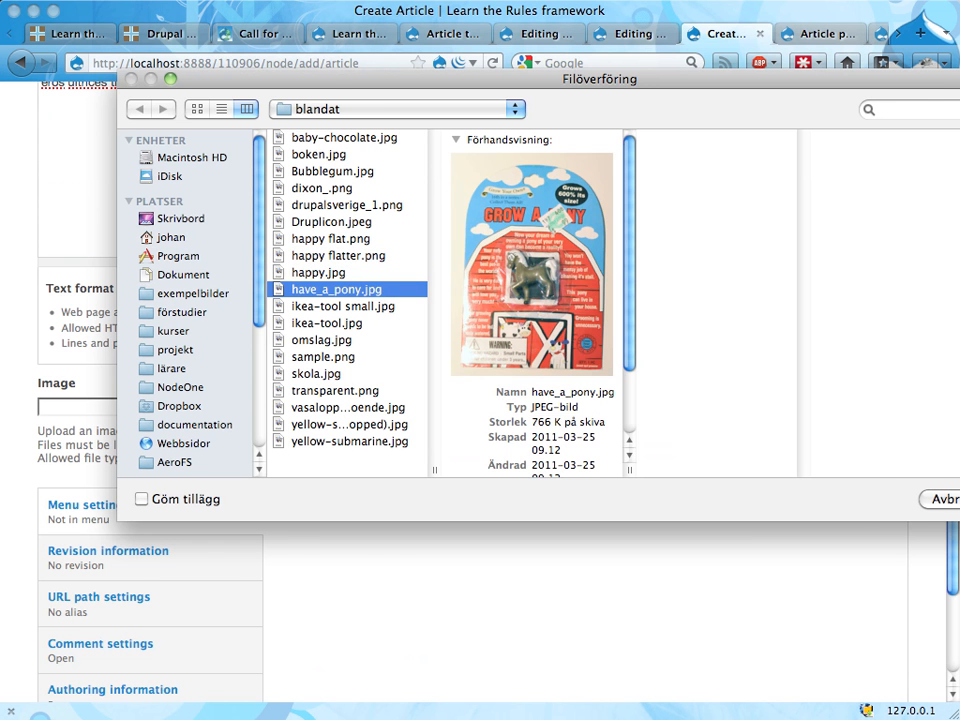
{"action": "key", "text": "Return"}
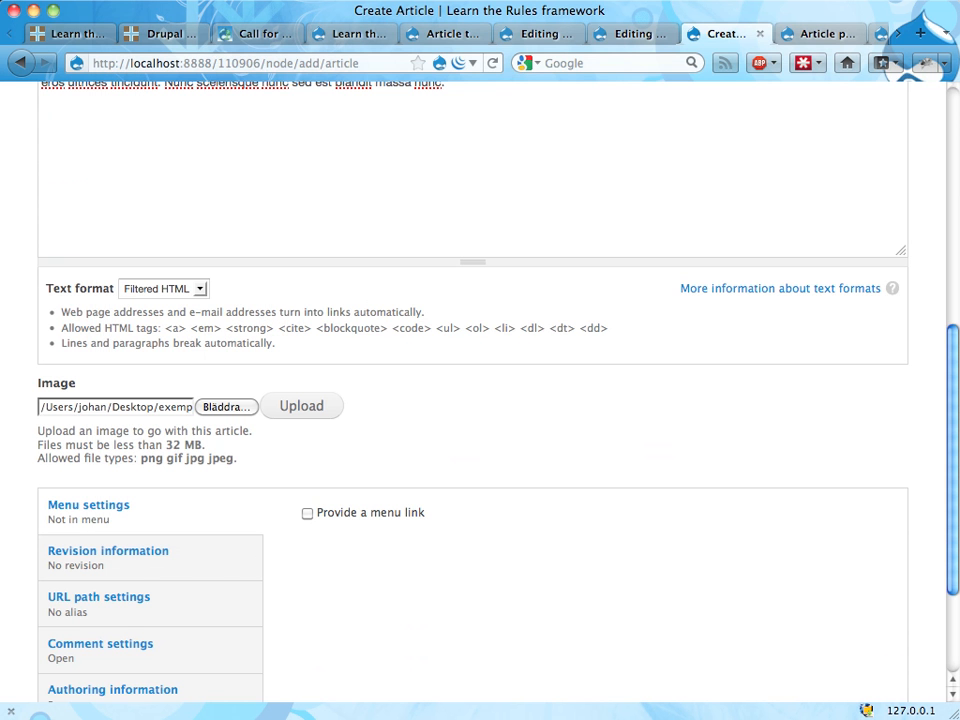
{"action": "left_click", "coordinate": [314, 410]}
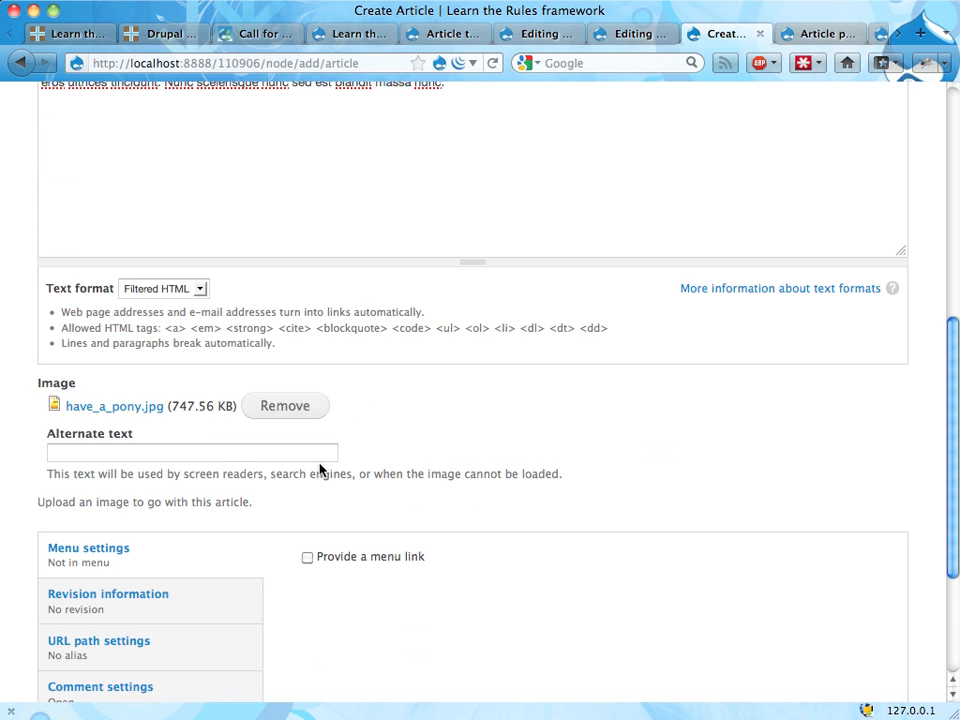
Step: Set the image's alternate text to "This is a custom alt text." and save the article
{"action": "left_click", "coordinate": [219, 448]}
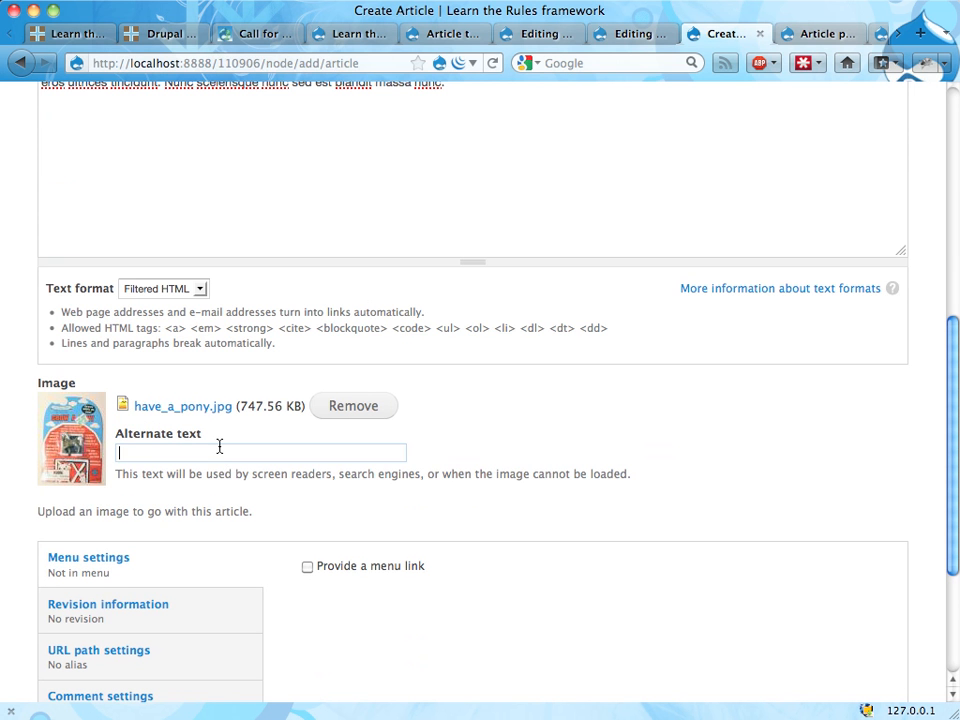
{"action": "type", "text": "This is a custom alt text."}
{"action": "scroll", "coordinate": [124, 497], "scroll_direction": "down", "scroll_amount": 5}
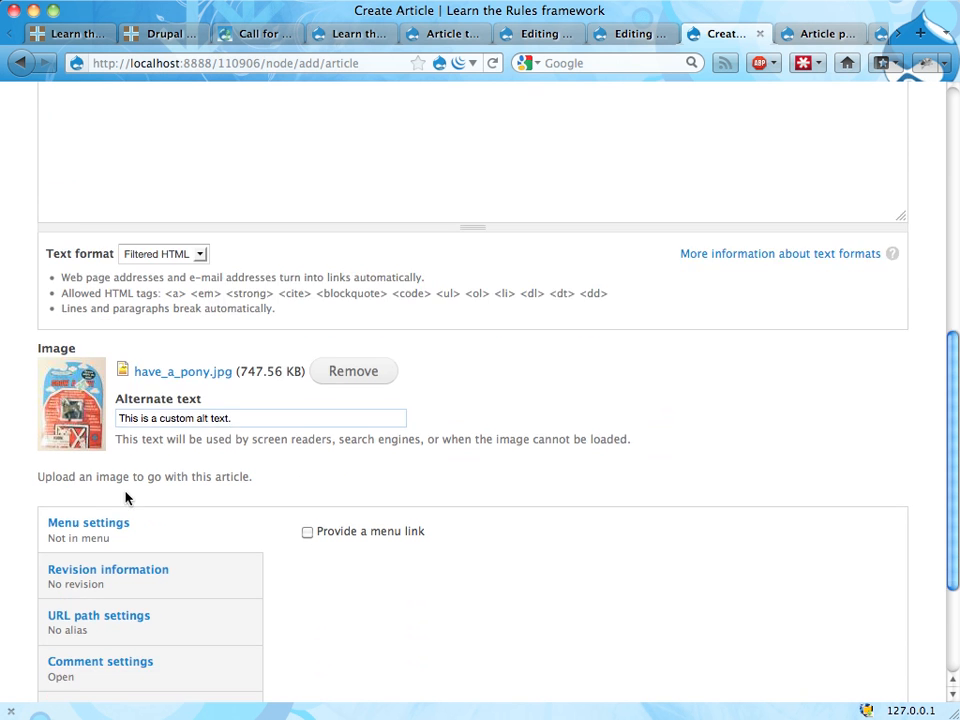
{"action": "left_click", "coordinate": [71, 630]}
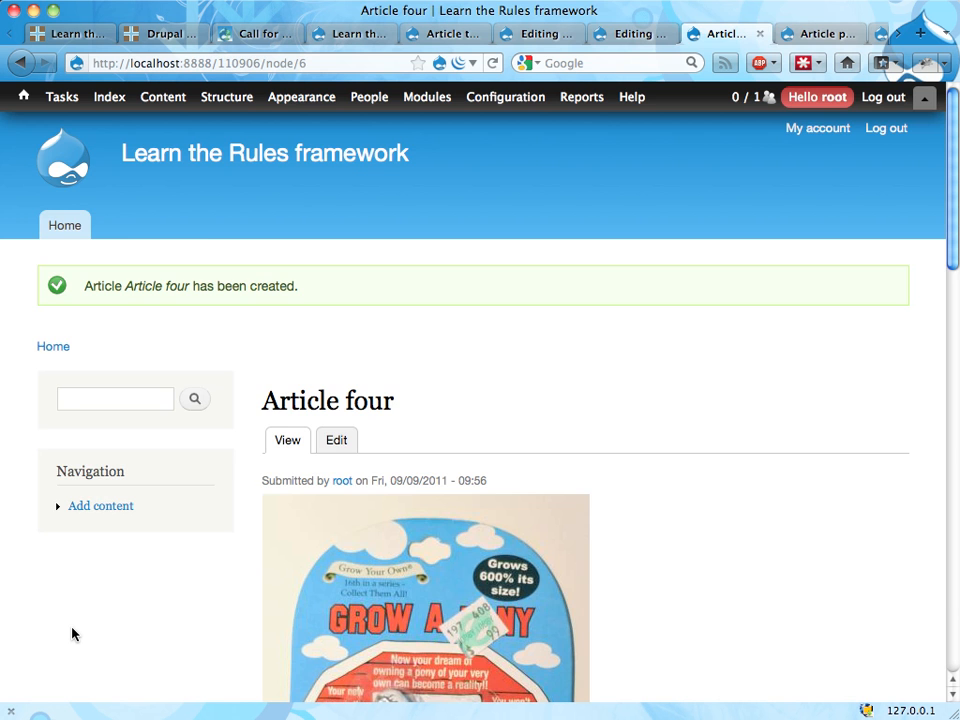
Step: Add the "Rule set: Create promotion" action to the reaction rule "Actions on article creation" with node as its new content, and save it
{"action": "key", "text": "ctrl+shift+Tab"}
{"action": "key", "text": "ctrl+shift+Tab"}
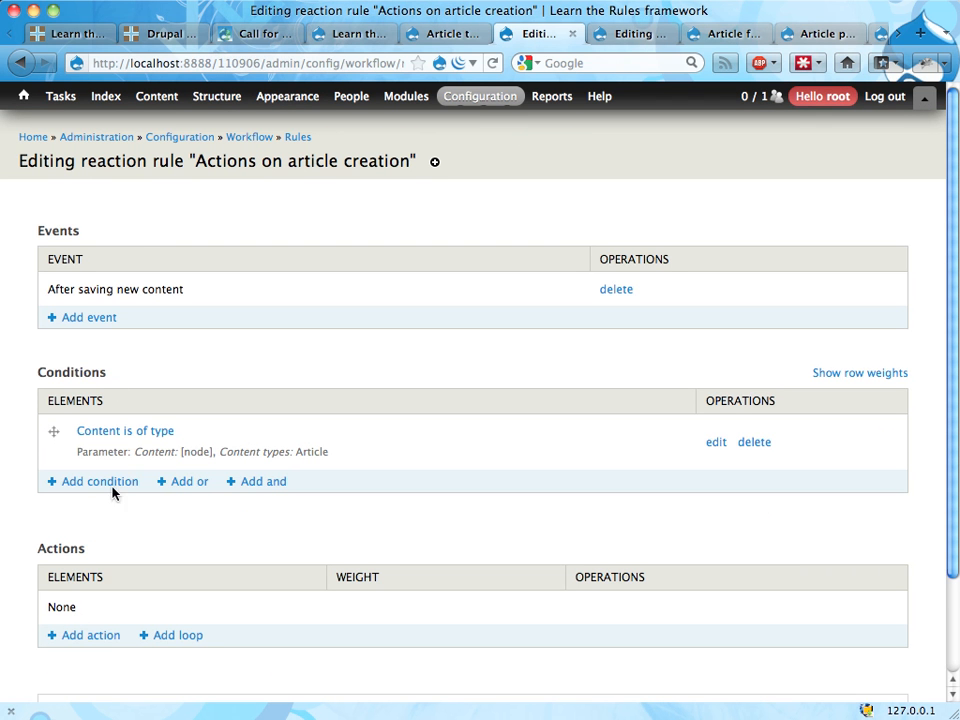
{"action": "scroll", "coordinate": [113, 489], "scroll_direction": "down", "scroll_amount": 3}
{"action": "left_click", "coordinate": [86, 540]}
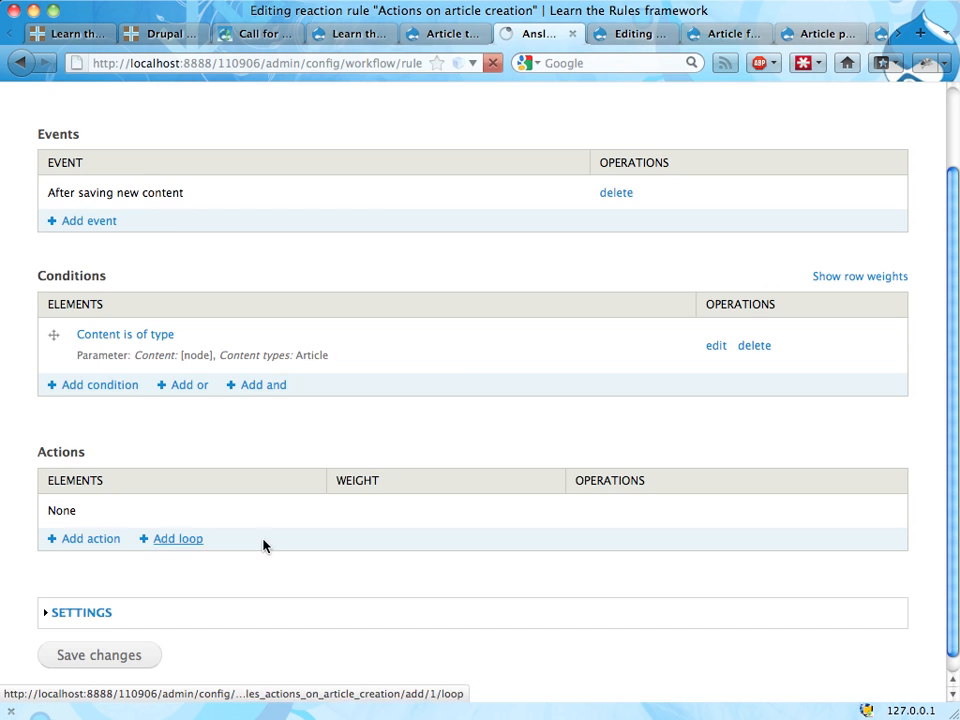
{"action": "left_click", "coordinate": [197, 262]}
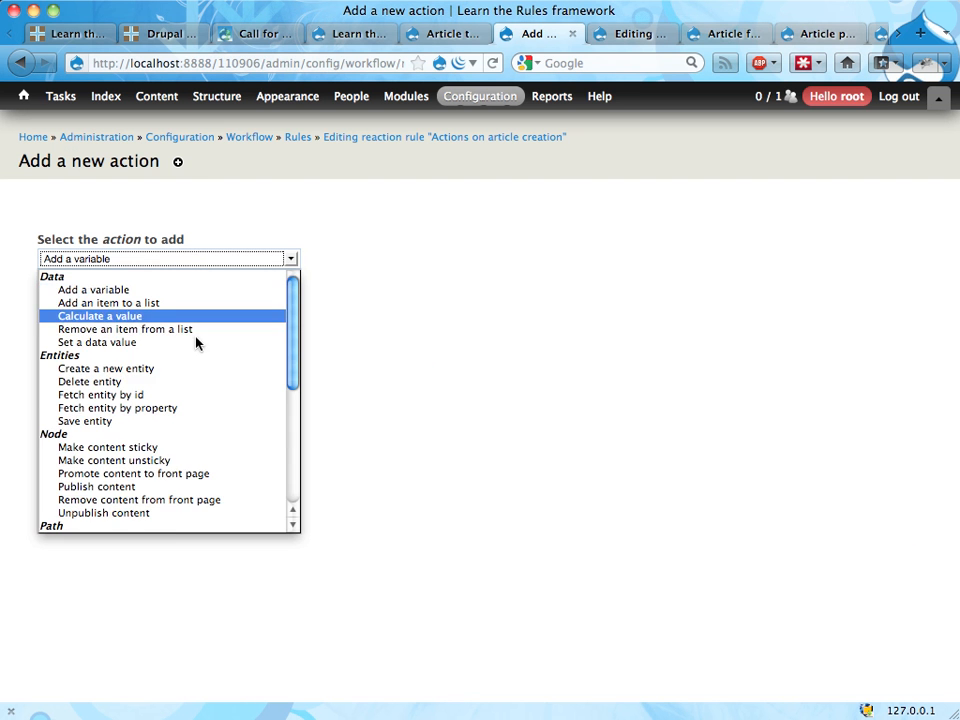
{"action": "scroll", "coordinate": [196, 355], "scroll_direction": "down", "scroll_amount": 5}
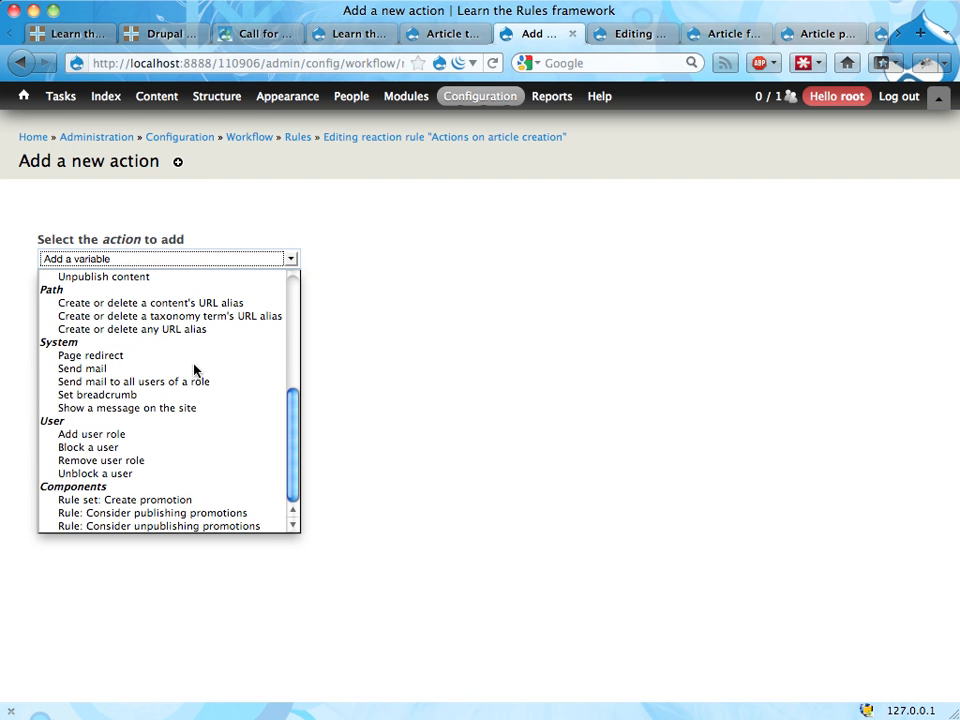
{"action": "left_click", "coordinate": [120, 500]}
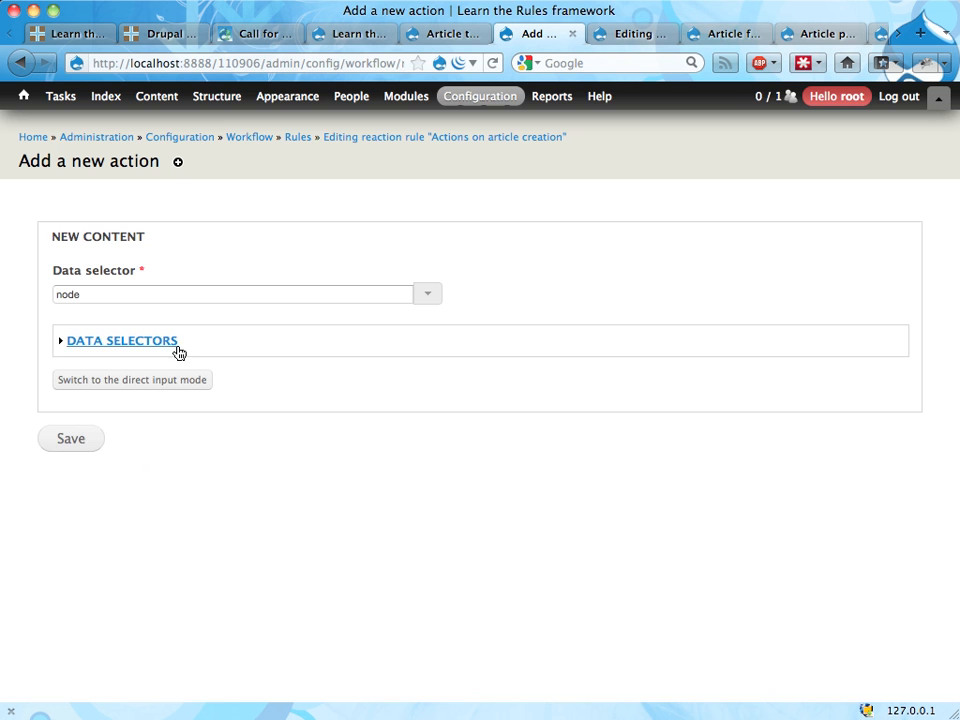
{"action": "left_click", "coordinate": [66, 440]}
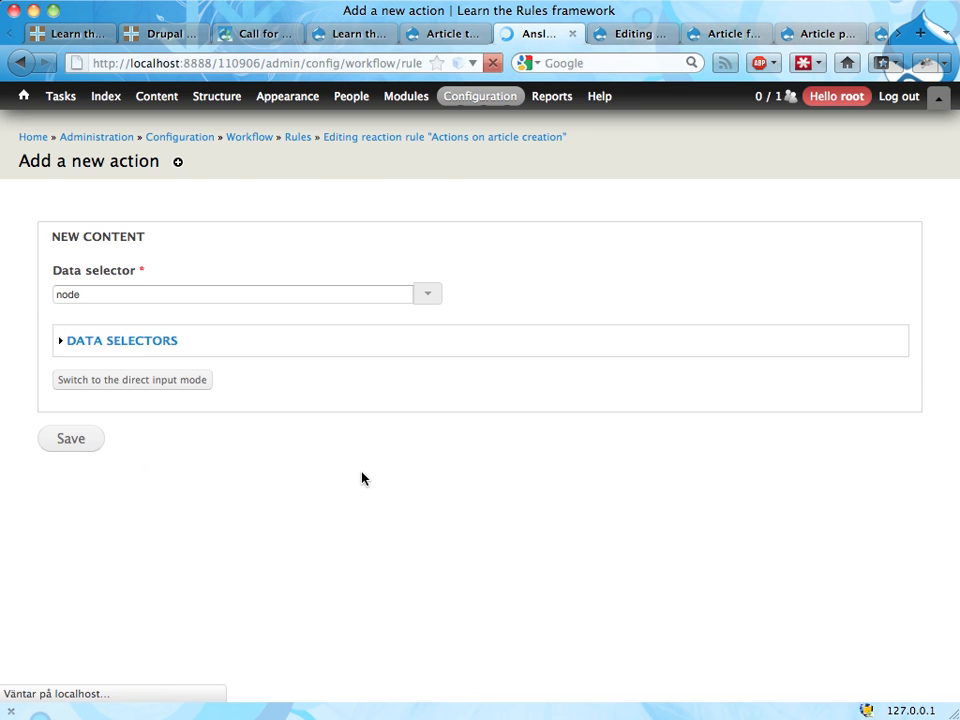
{"action": "scroll", "coordinate": [424, 433], "scroll_direction": "down", "scroll_amount": 2}
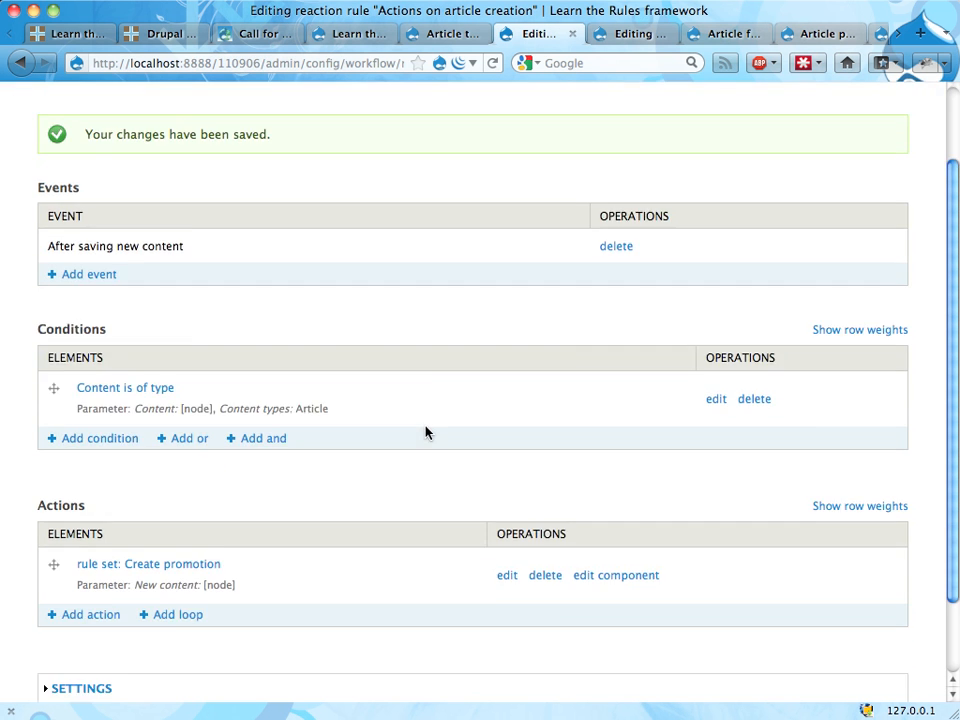
Step: Go back to the filled-in Create Article form for Article four and change the title to "Article five"
{"action": "scroll", "coordinate": [424, 433], "scroll_direction": "up", "scroll_amount": 2}
{"action": "left_click", "coordinate": [638, 35]}
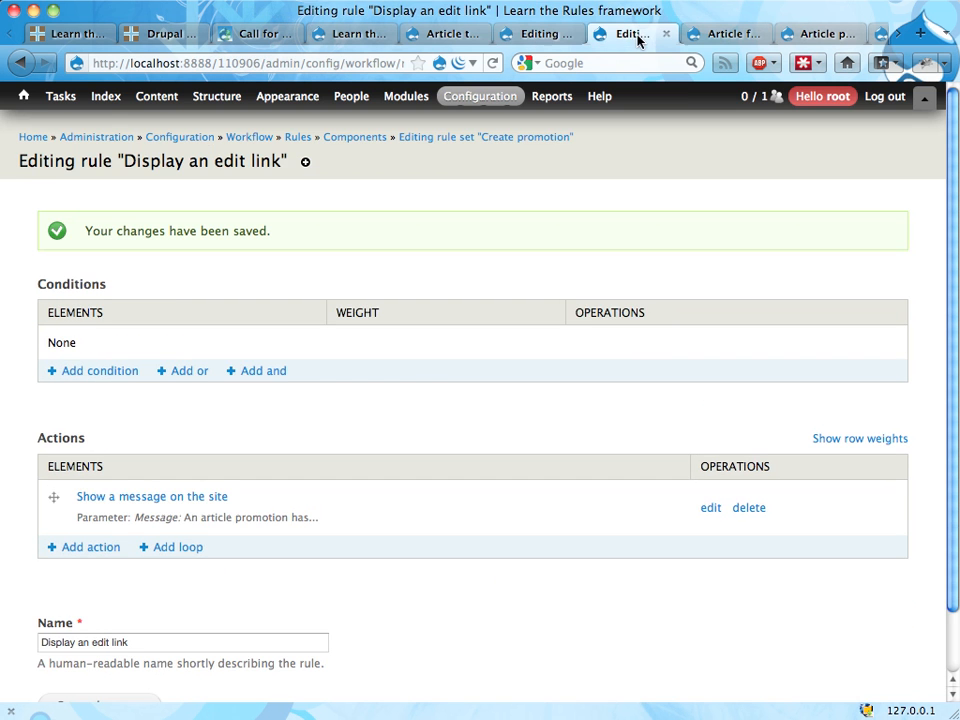
{"action": "left_click", "coordinate": [733, 34]}
{"action": "key", "text": "super+Left"}
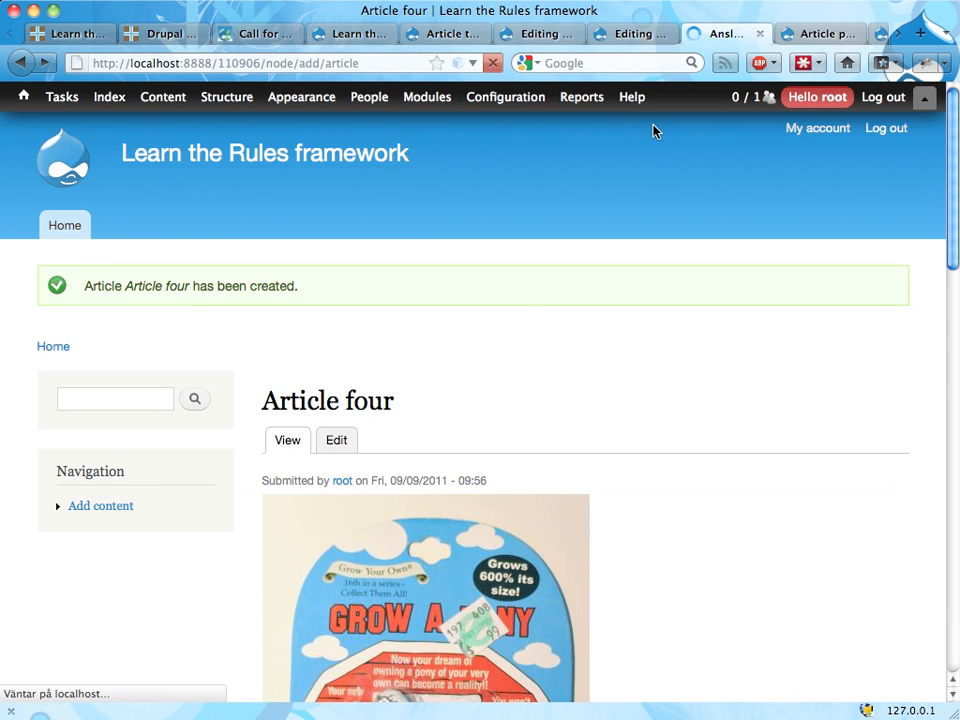
{"action": "scroll", "coordinate": [285, 212], "scroll_direction": "up", "scroll_amount": 15}
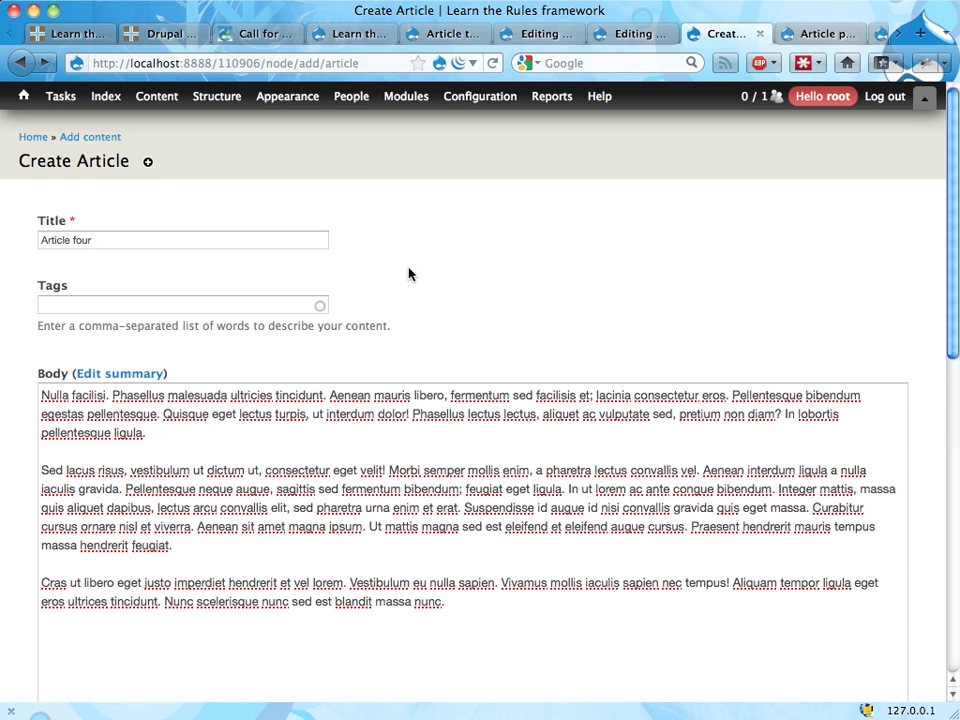
{"action": "double_click", "coordinate": [242, 246]}
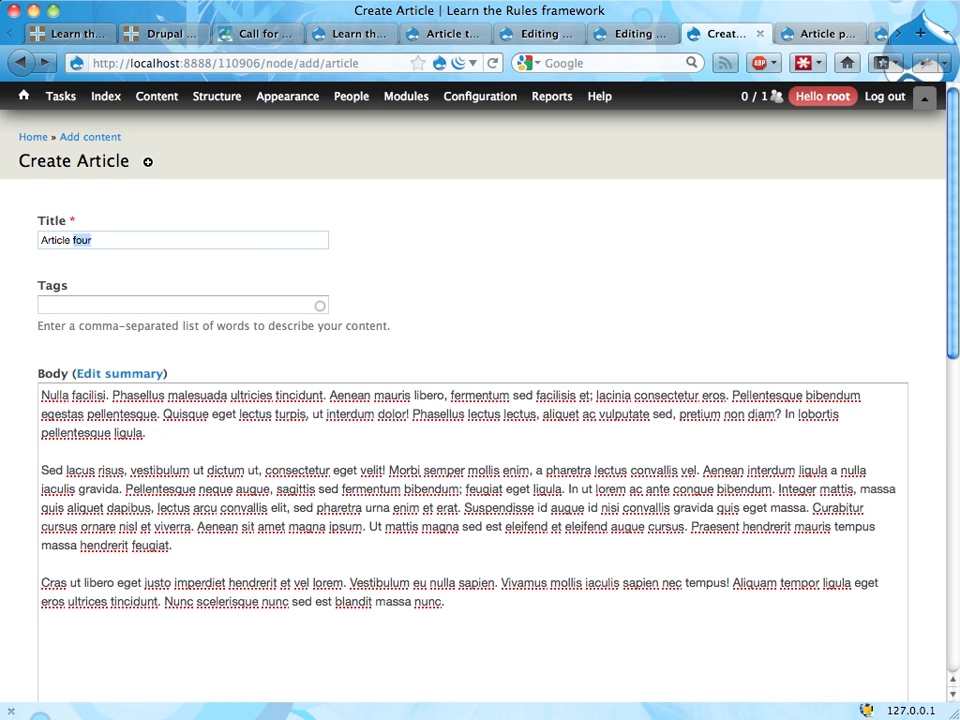
{"action": "type", "text": "five"}
Step: Tag the article with the terms beta and gamma
{"action": "left_click", "coordinate": [166, 306]}
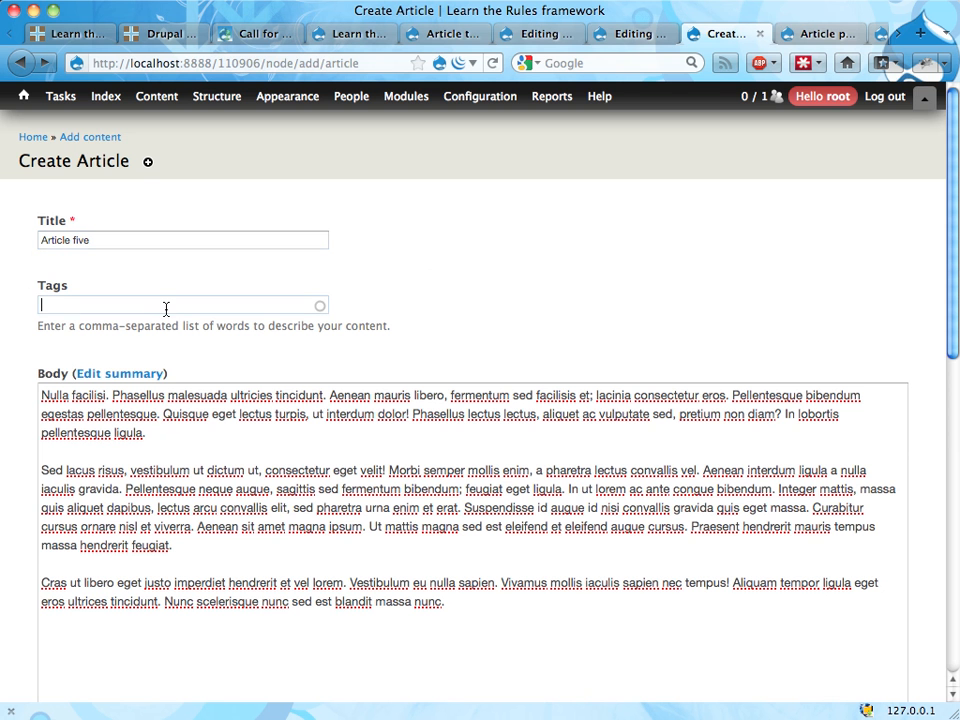
{"action": "type", "text": "beta, gamm"}
{"action": "left_click", "coordinate": [148, 325]}
Step: Upload the image file already chosen in the article form
{"action": "scroll", "coordinate": [152, 414], "scroll_direction": "down", "scroll_amount": 5}
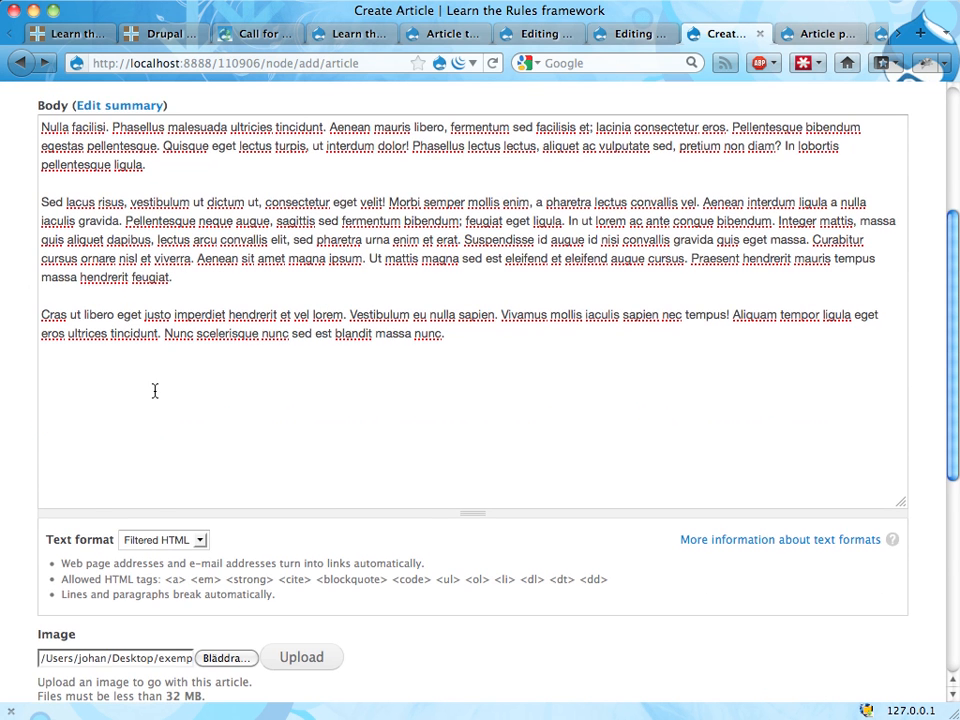
{"action": "scroll", "coordinate": [170, 380], "scroll_direction": "down", "scroll_amount": 6}
{"action": "left_click", "coordinate": [296, 251]}
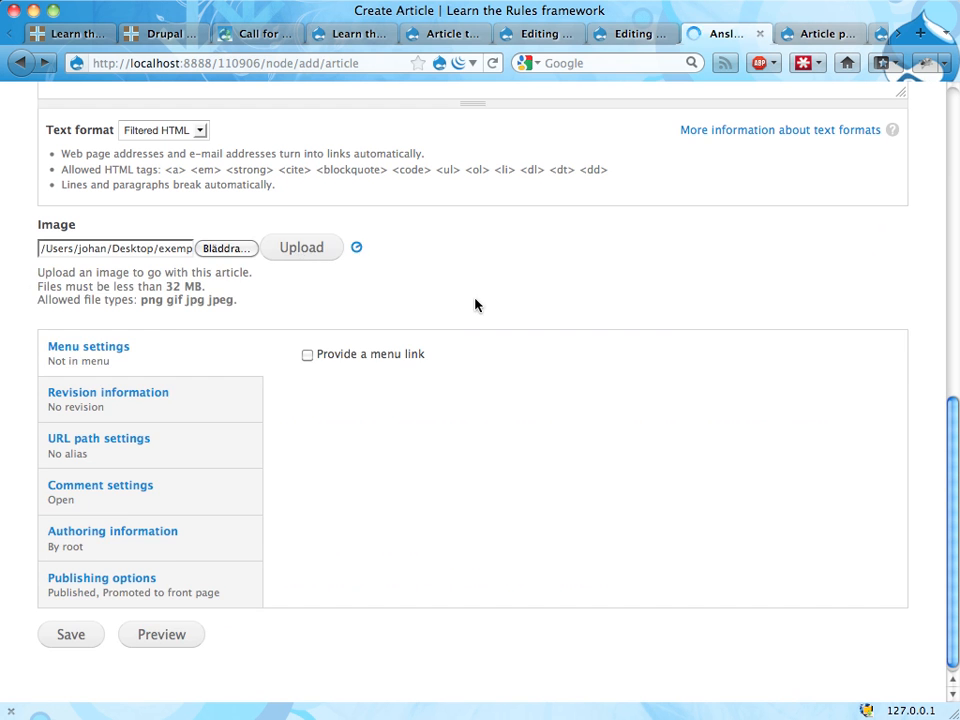
Step: Reuse "This is a custom alt text." as the image's alternate text and save Article five
{"action": "left_click", "coordinate": [276, 300]}
{"action": "type", "text": "Custom alt"}
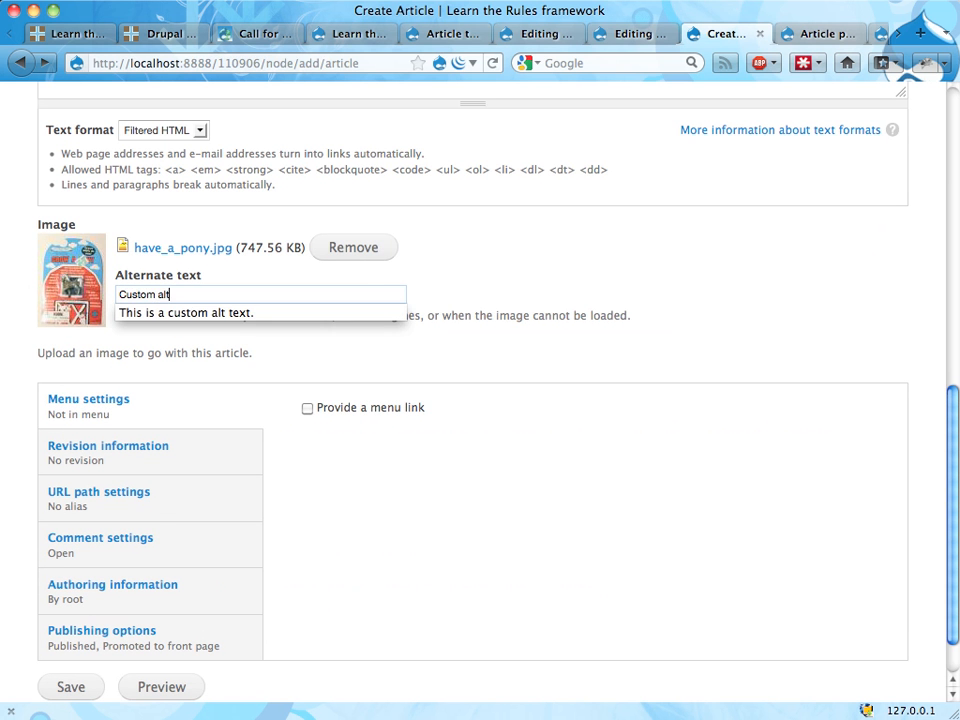
{"action": "left_click", "coordinate": [276, 312]}
{"action": "scroll", "coordinate": [276, 451], "scroll_direction": "down", "scroll_amount": 2}
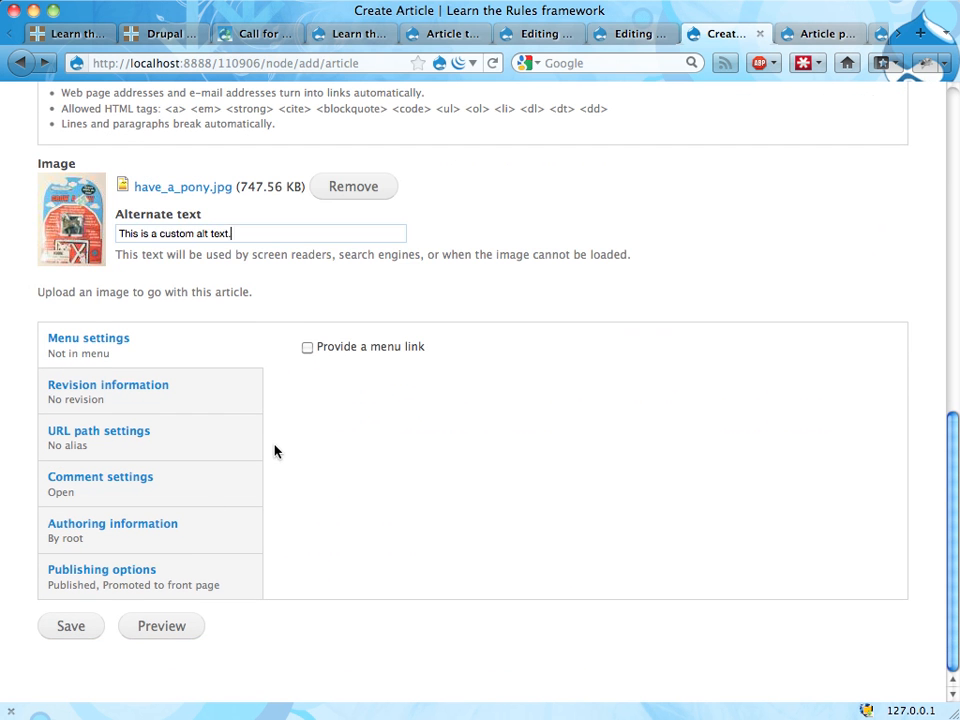
{"action": "left_click", "coordinate": [60, 628]}
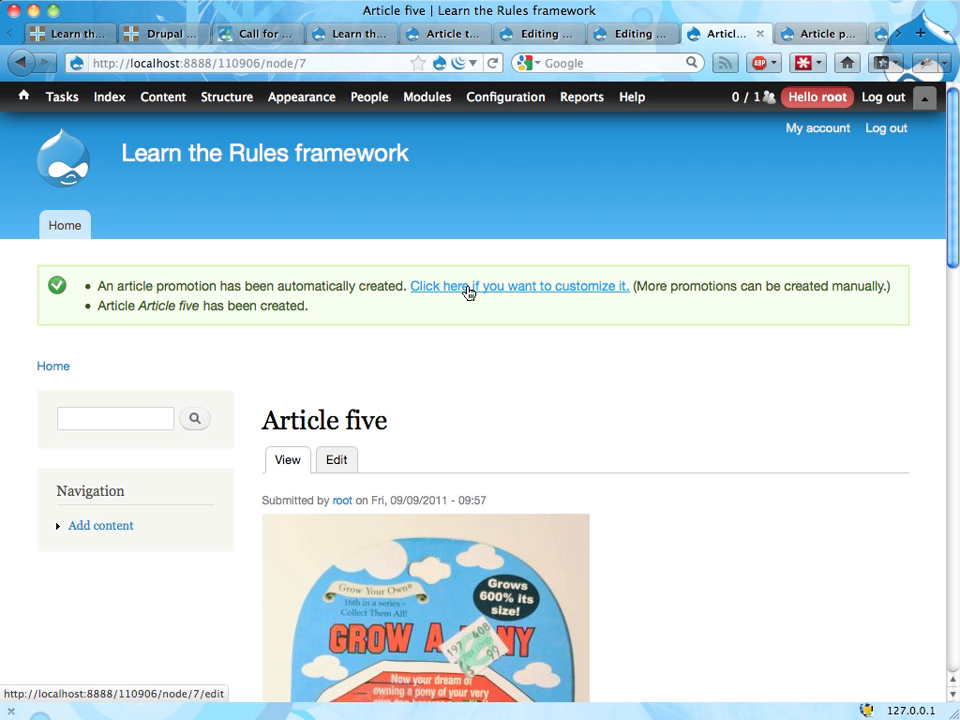
Step: Open node/8 to check the content of the automatically created article promotion
{"action": "double_click", "coordinate": [302, 63]}
{"action": "type", "text": "8"}
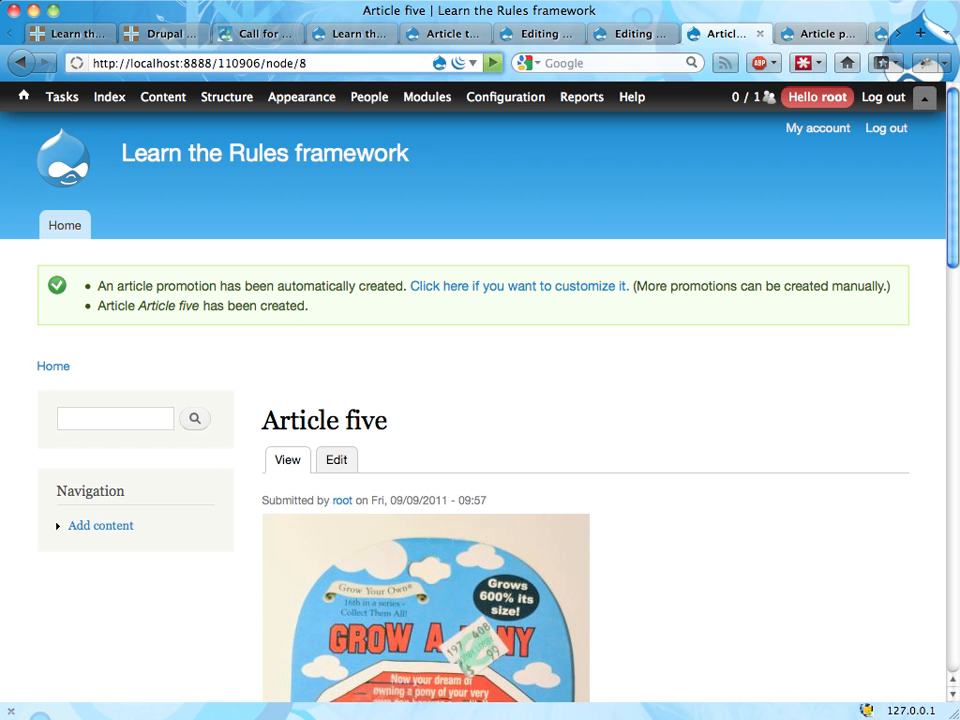
{"action": "key", "text": "Return"}
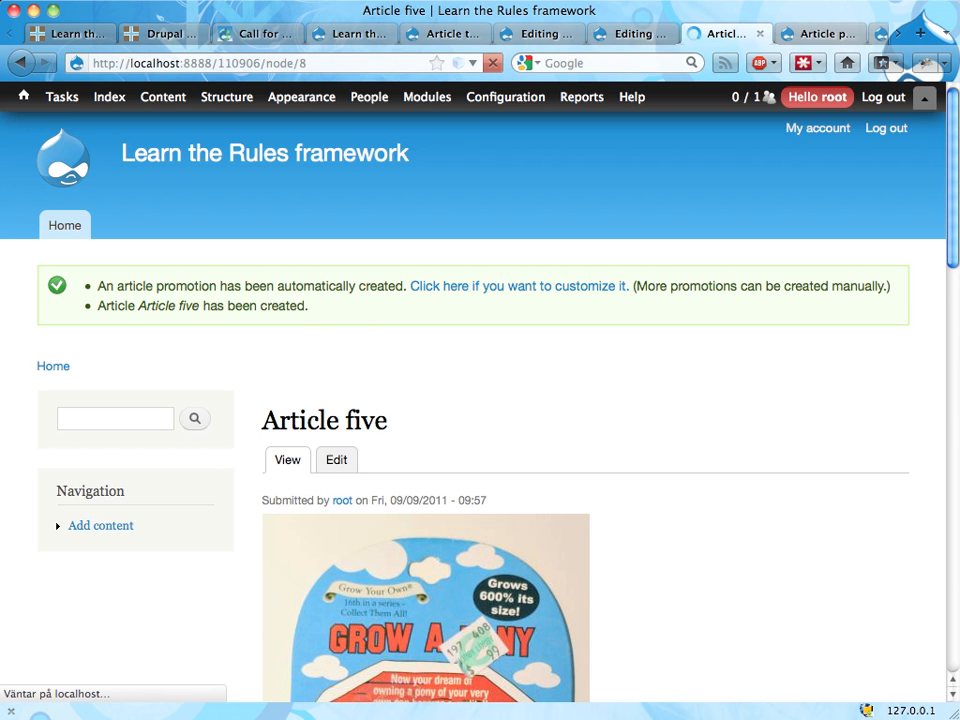
{"action": "scroll", "coordinate": [462, 390], "scroll_direction": "down", "scroll_amount": 8}
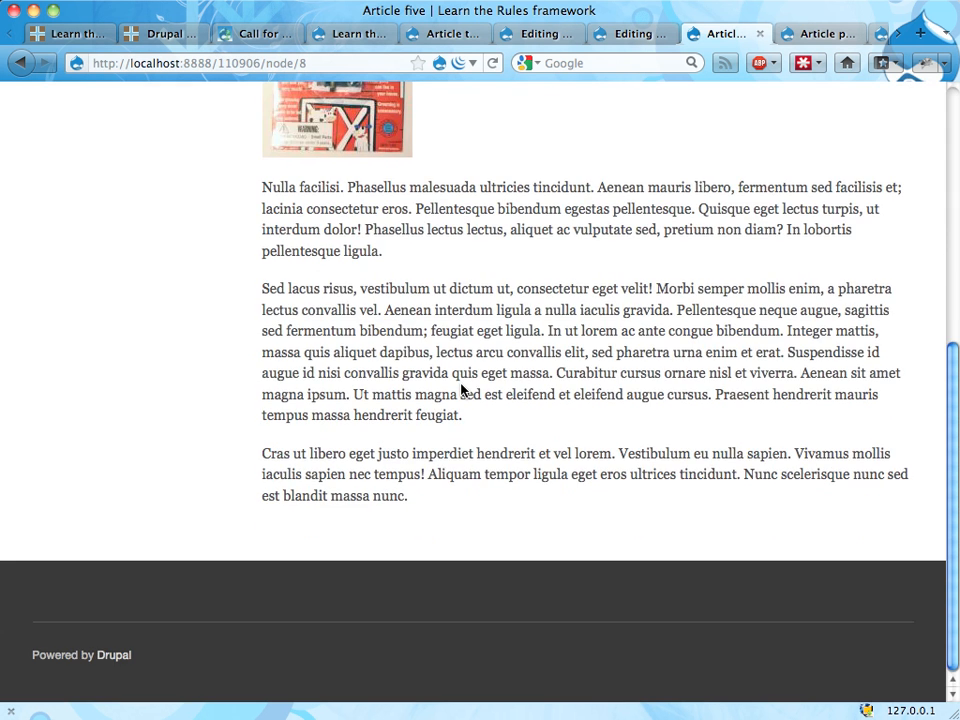
Step: Open the Article five promotion for editing and check its text, image alternate text and article reference
{"action": "scroll", "coordinate": [462, 390], "scroll_direction": "up", "scroll_amount": 8}
{"action": "left_click", "coordinate": [330, 363]}
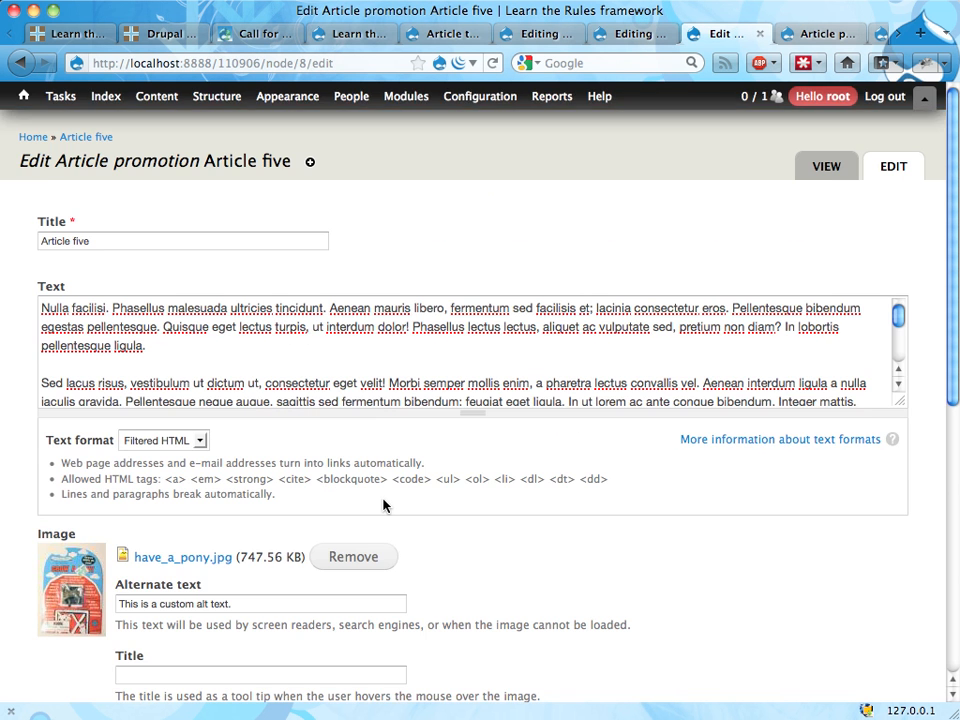
{"action": "scroll", "coordinate": [356, 493], "scroll_direction": "down", "scroll_amount": 3}
{"action": "scroll", "coordinate": [262, 463], "scroll_direction": "down", "scroll_amount": 3}
{"action": "scroll", "coordinate": [262, 463], "scroll_direction": "down", "scroll_amount": 1}
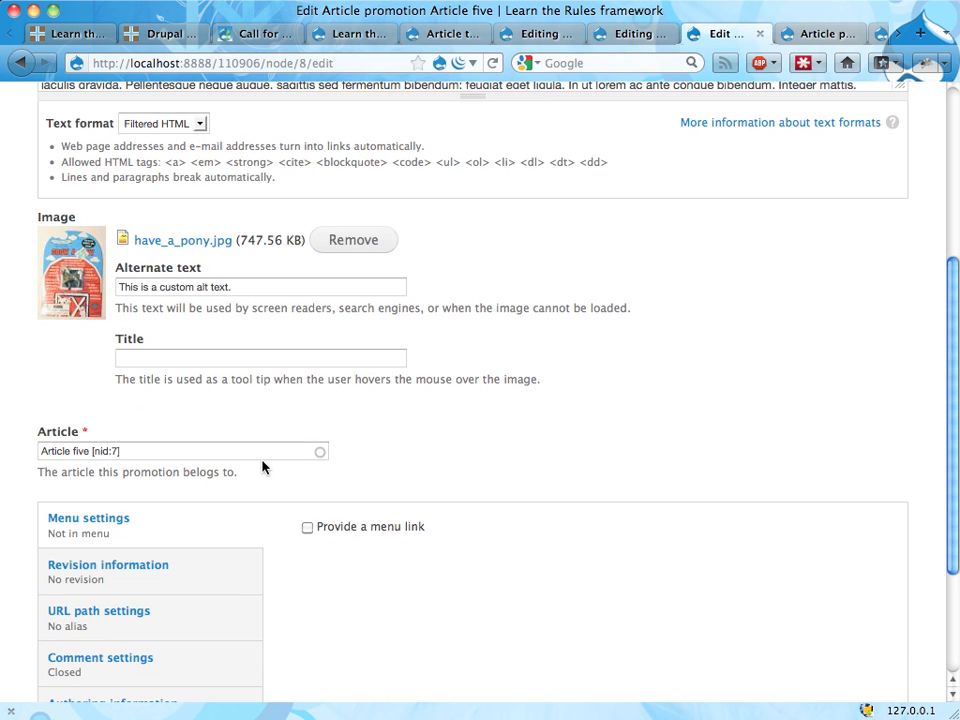
{"action": "scroll", "coordinate": [263, 465], "scroll_direction": "up", "scroll_amount": 6}
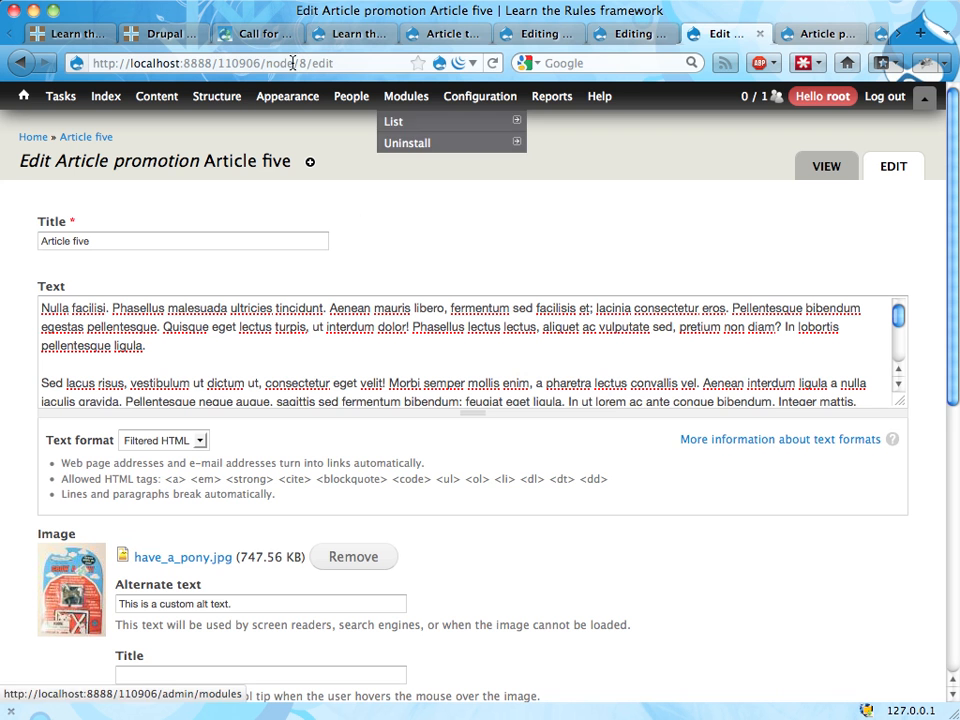
Step: Go to node/7 to return to the original Article five
{"action": "left_click_drag", "start_coordinate": [299, 63], "coordinate": [465, 73]}
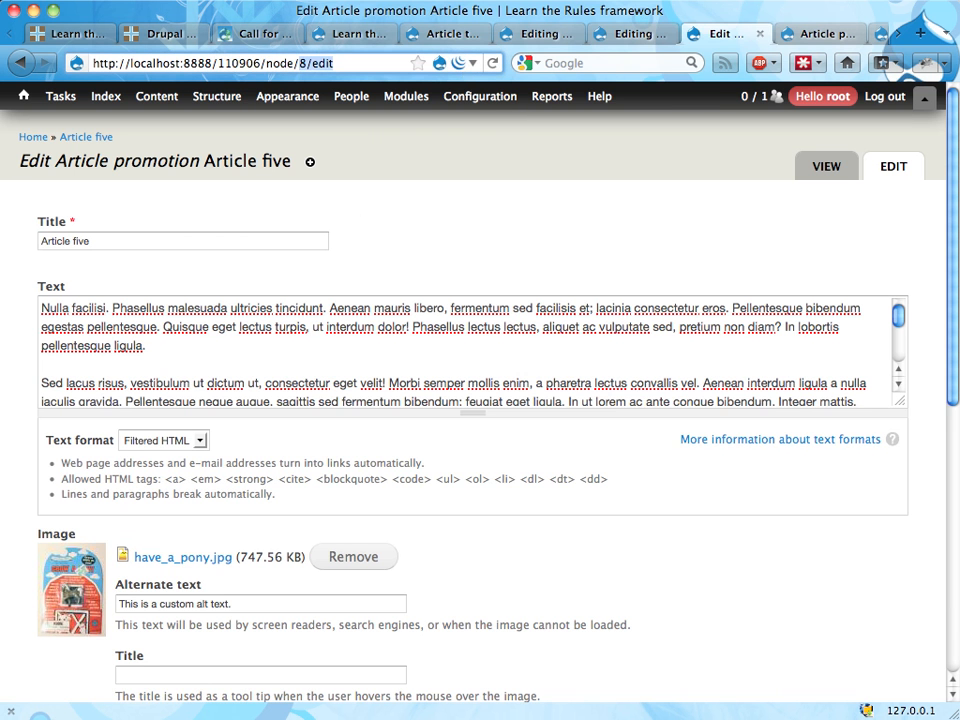
{"action": "type", "text": "7"}
{"action": "key", "text": "Return"}
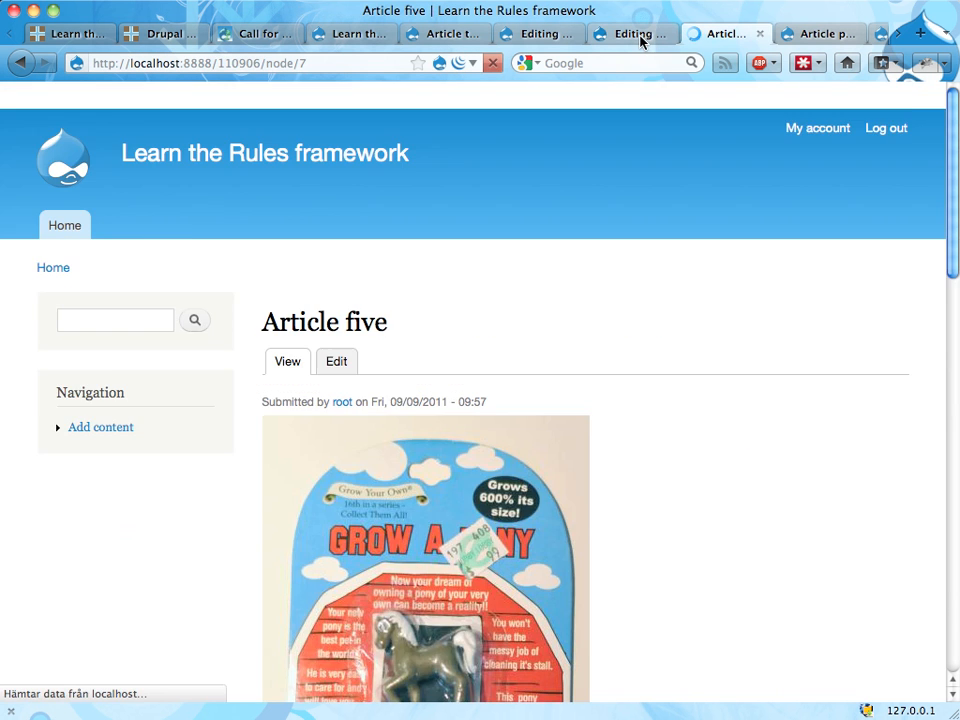
Step: In the "Display an edit link" rule's site message, change the link's node ID token to [promotion:nid] and save the action
{"action": "left_click", "coordinate": [641, 36]}
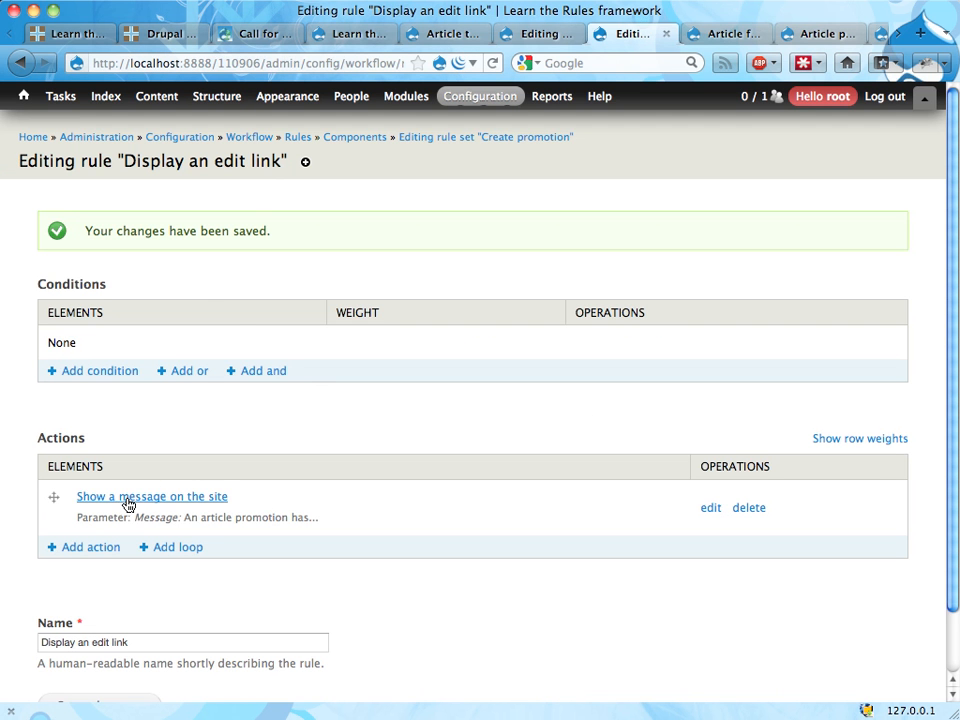
{"action": "left_click", "coordinate": [186, 498]}
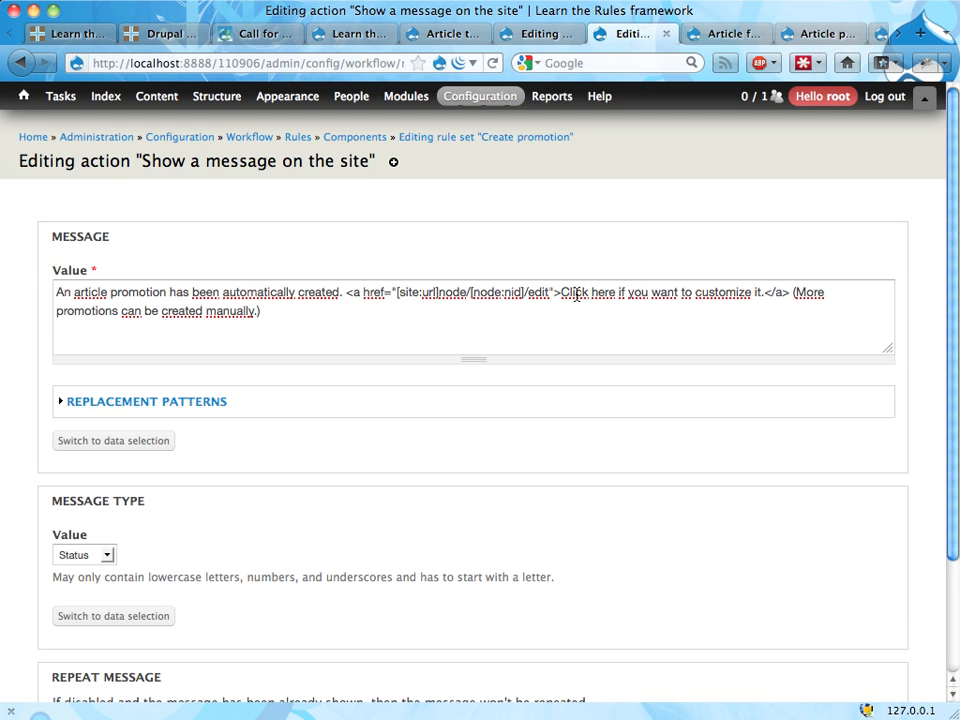
{"action": "double_click", "coordinate": [498, 292]}
{"action": "type", "text": "promotion"}
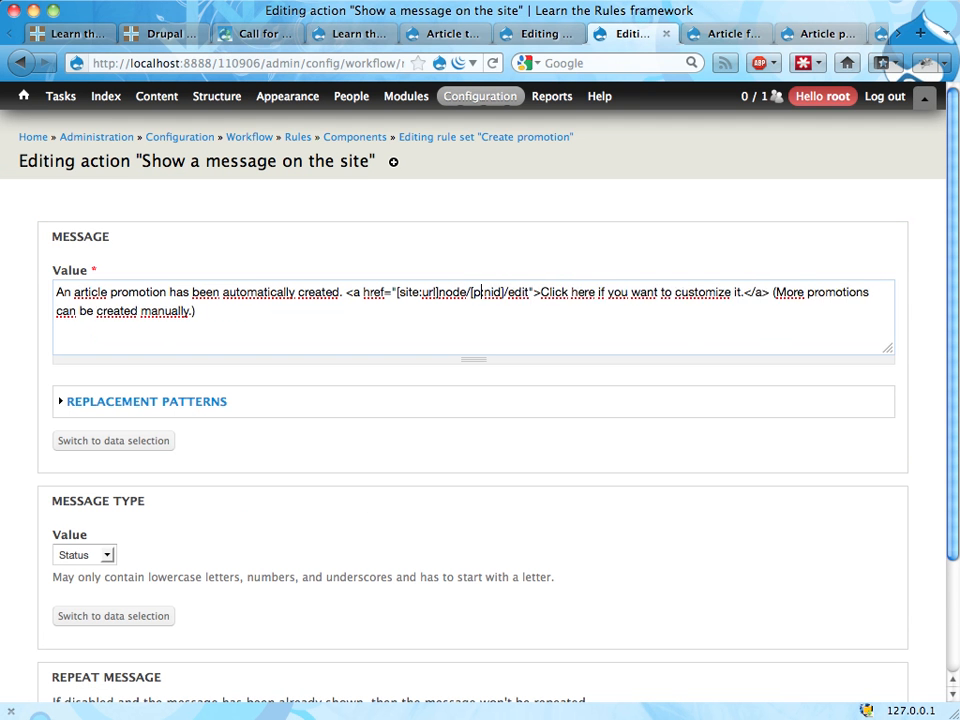
{"action": "scroll", "coordinate": [200, 530], "scroll_direction": "down", "scroll_amount": 3}
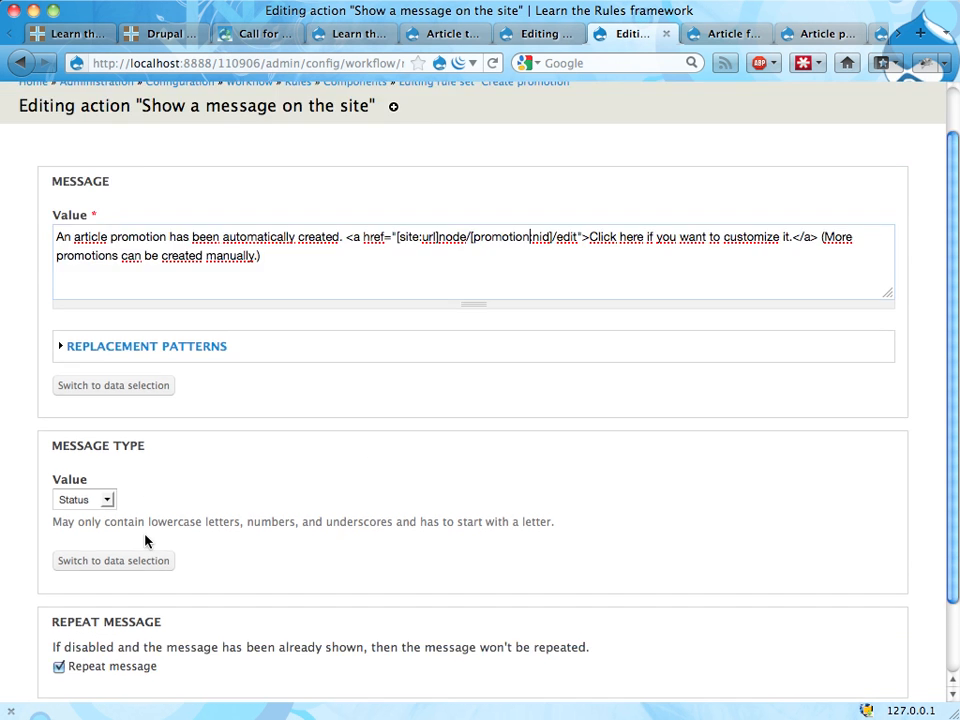
{"action": "left_click", "coordinate": [68, 638]}
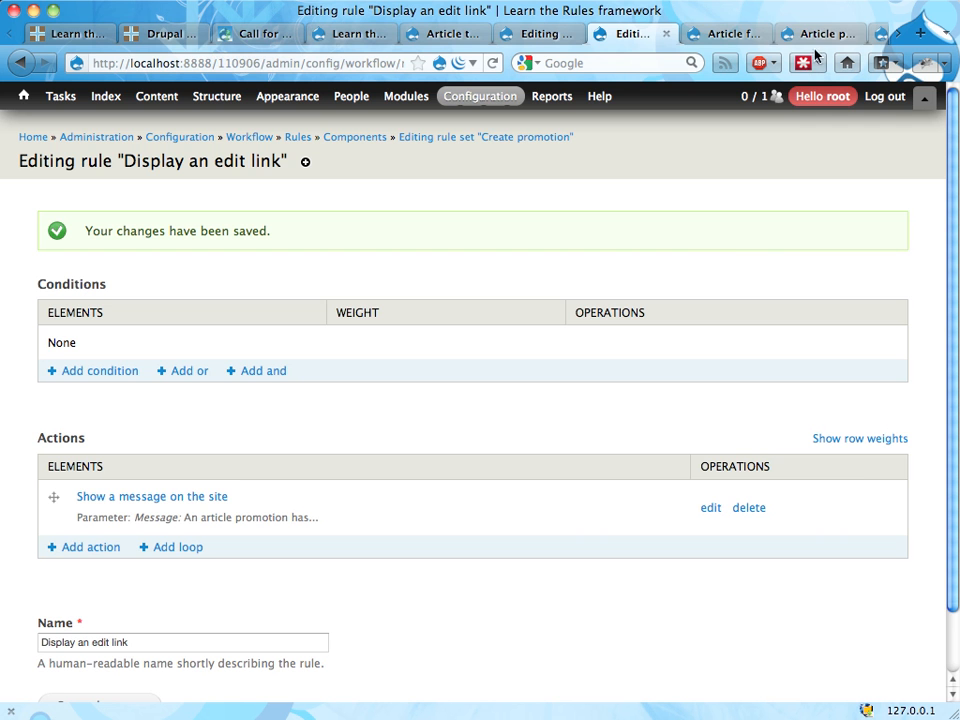
Step: Switch to the Rules Bonus Pack project page on drupal.org
{"action": "scroll", "coordinate": [810, 35], "scroll_direction": "down", "scroll_amount": 2}
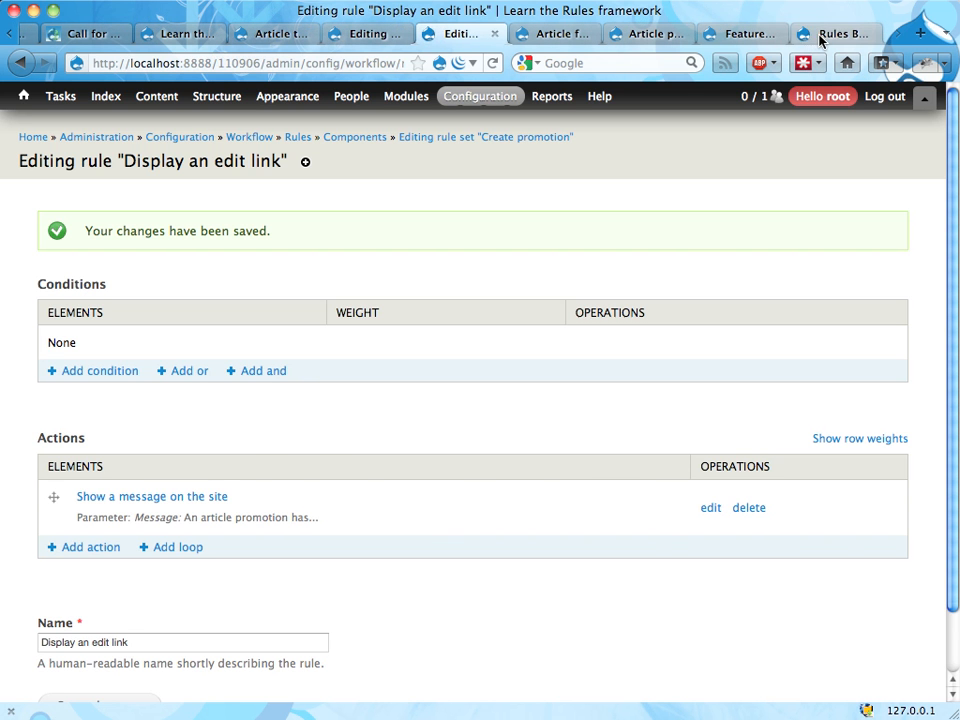
{"action": "left_click", "coordinate": [815, 36]}
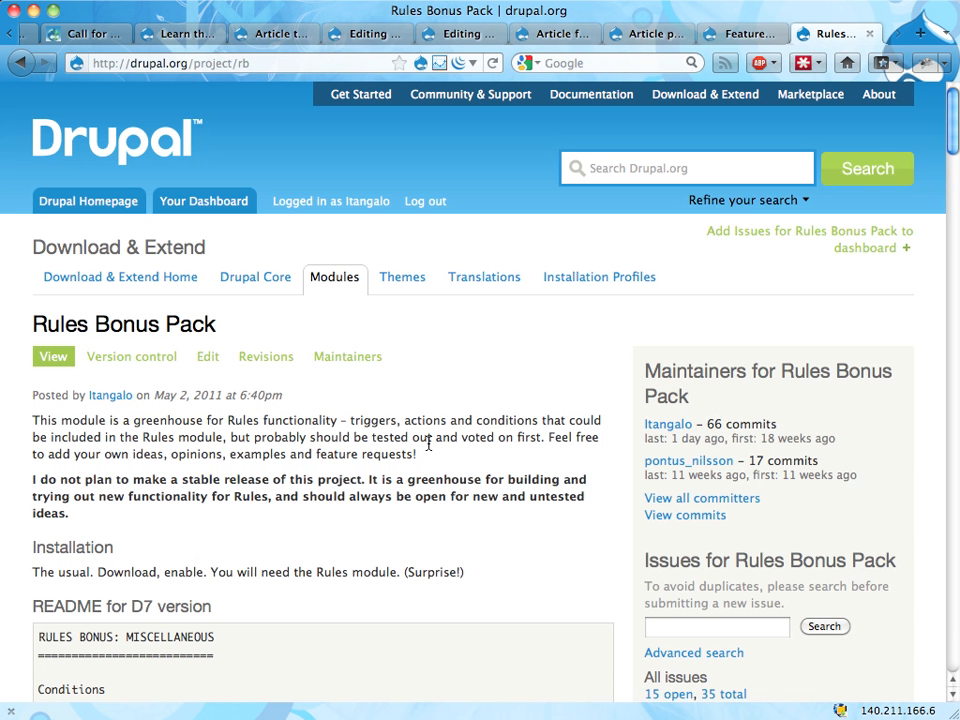